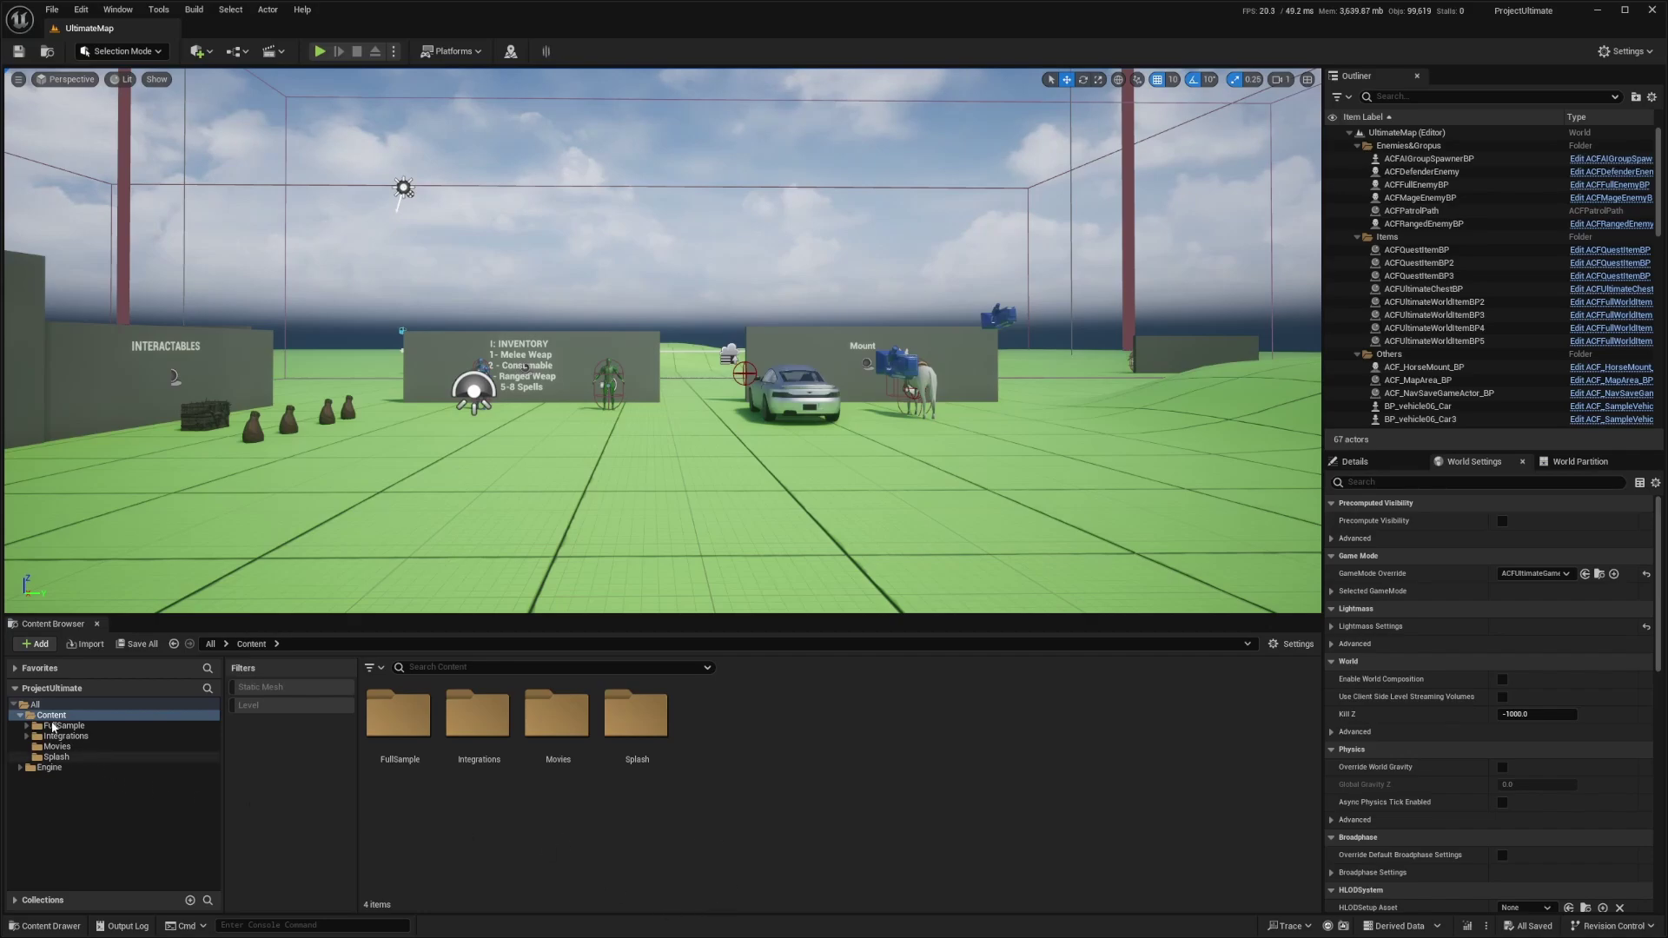
Create a new folder named Hotbar inside the Content folder
click(59, 715)
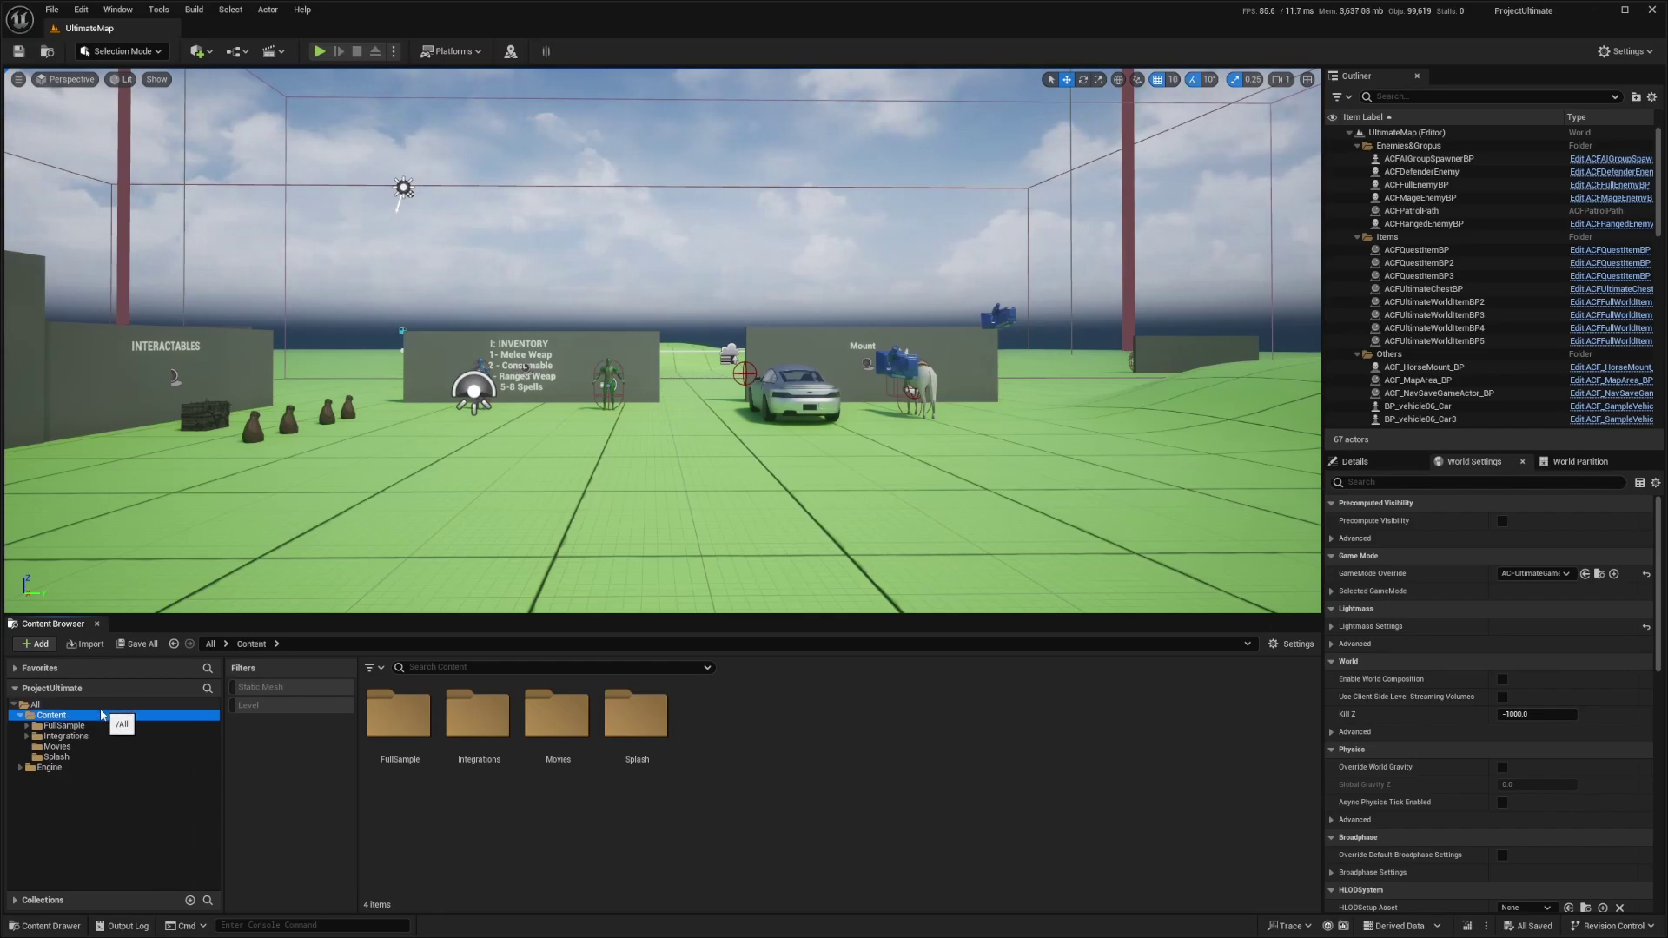
right_click(765, 735)
mouse_move(831, 436)
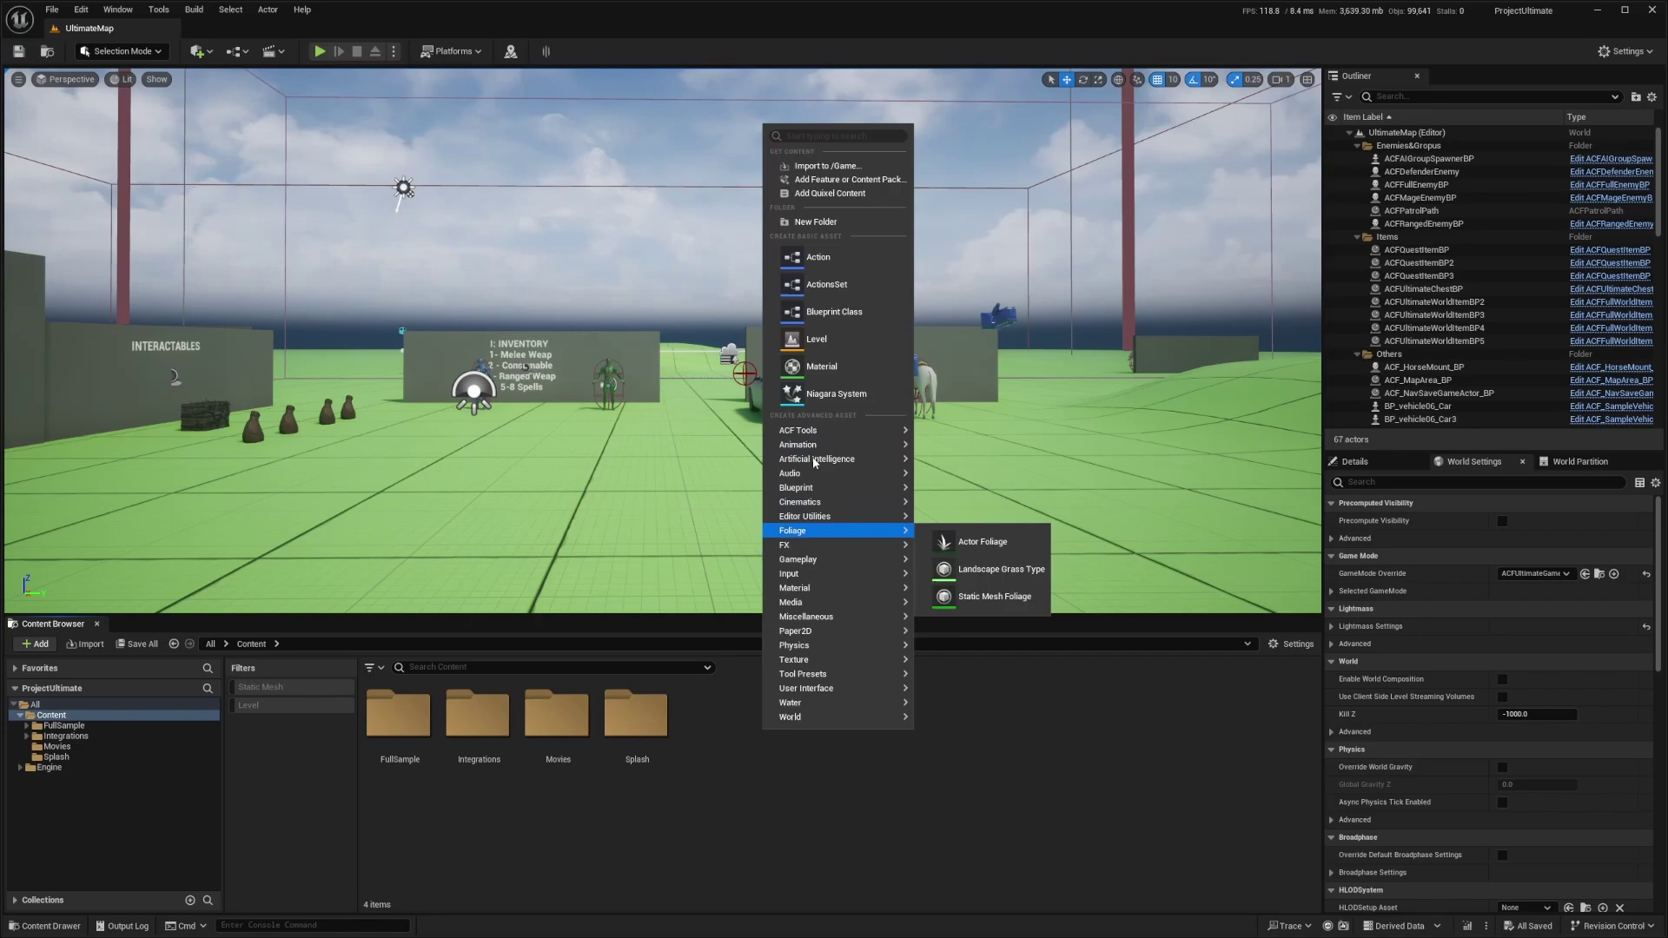
click(821, 223)
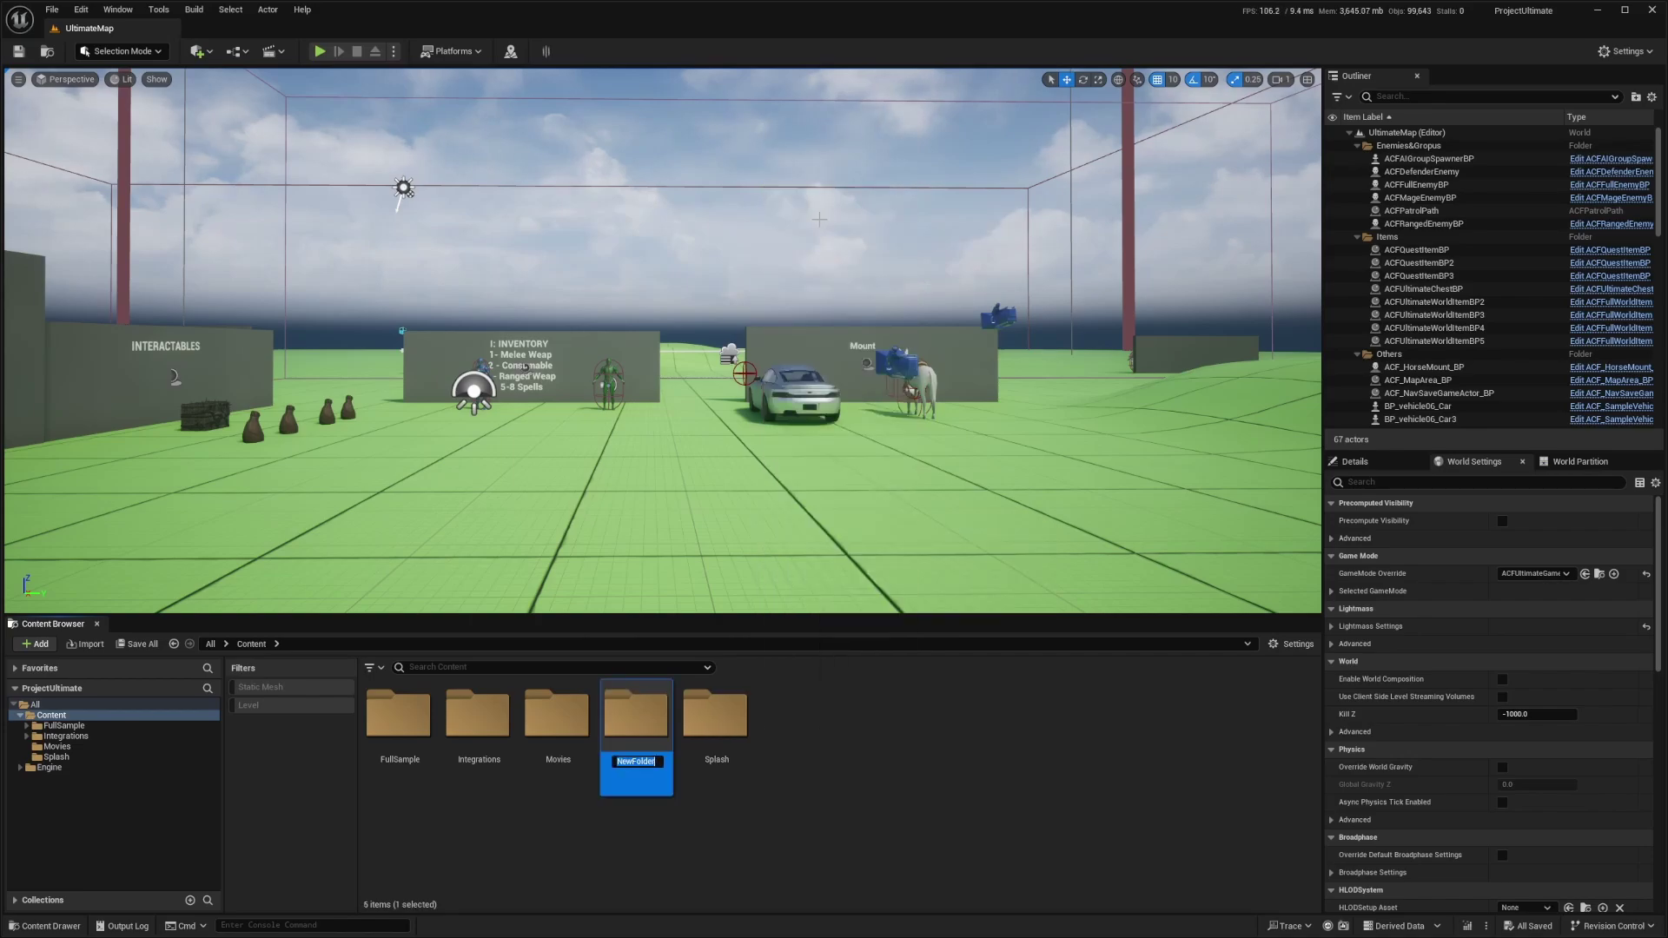
text(Hotbar)
key(Return)
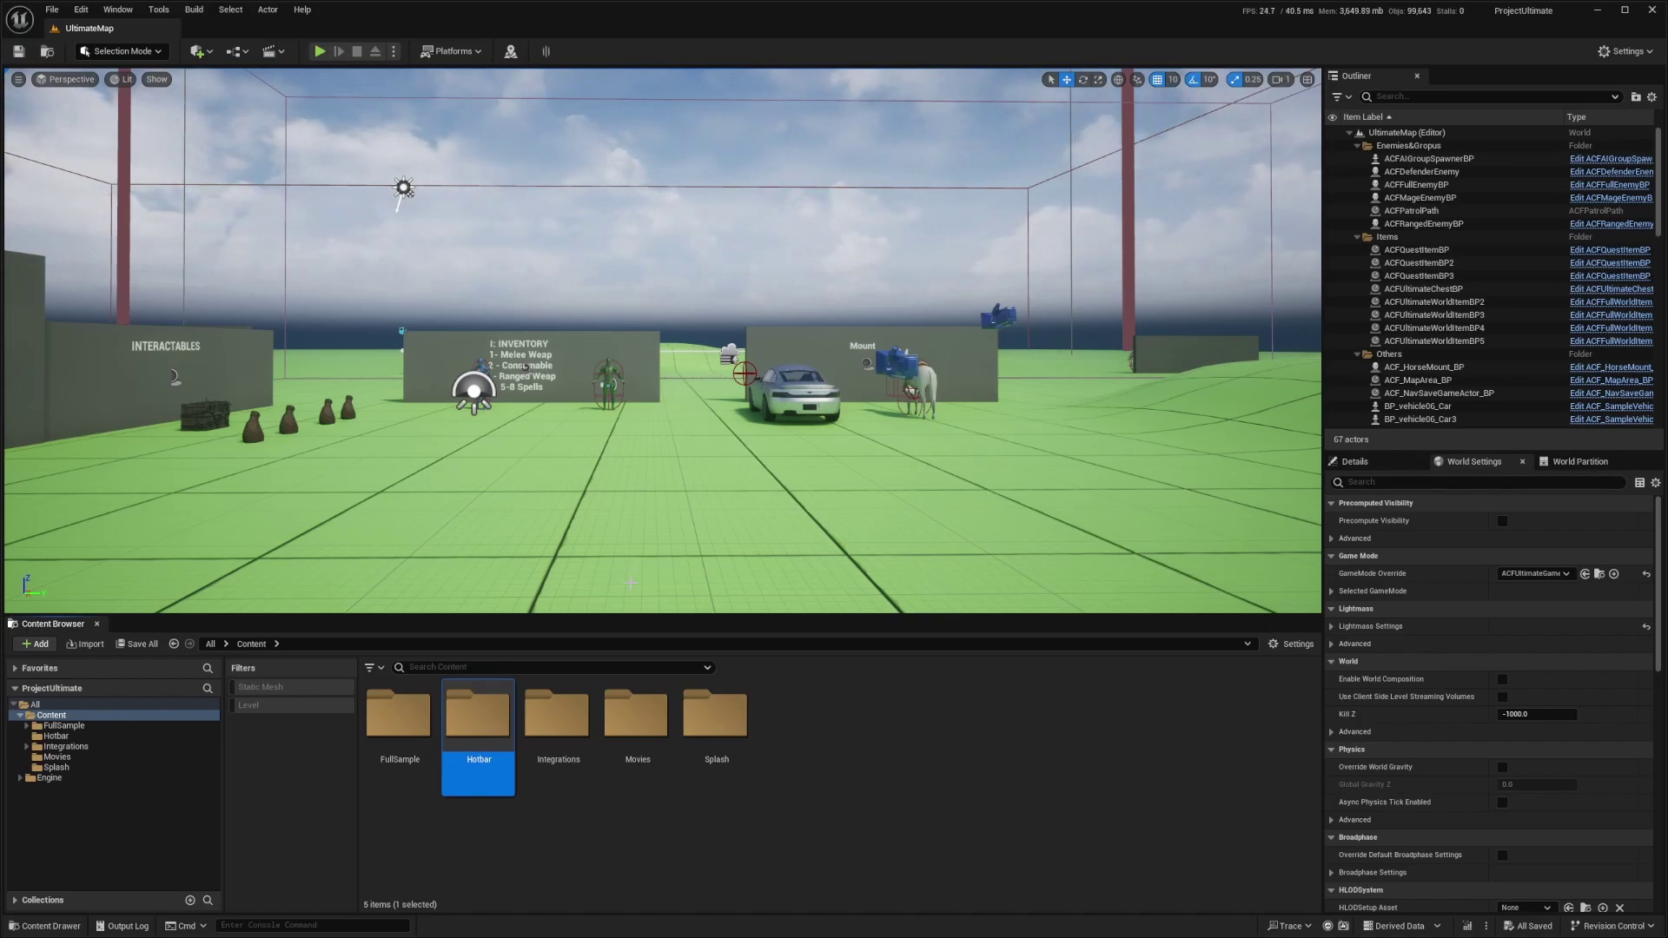
Rename the Hotbar folder to Actionbar and open it
key(F2)
text(Actionbar)
key(Return)
double_click(389, 724)
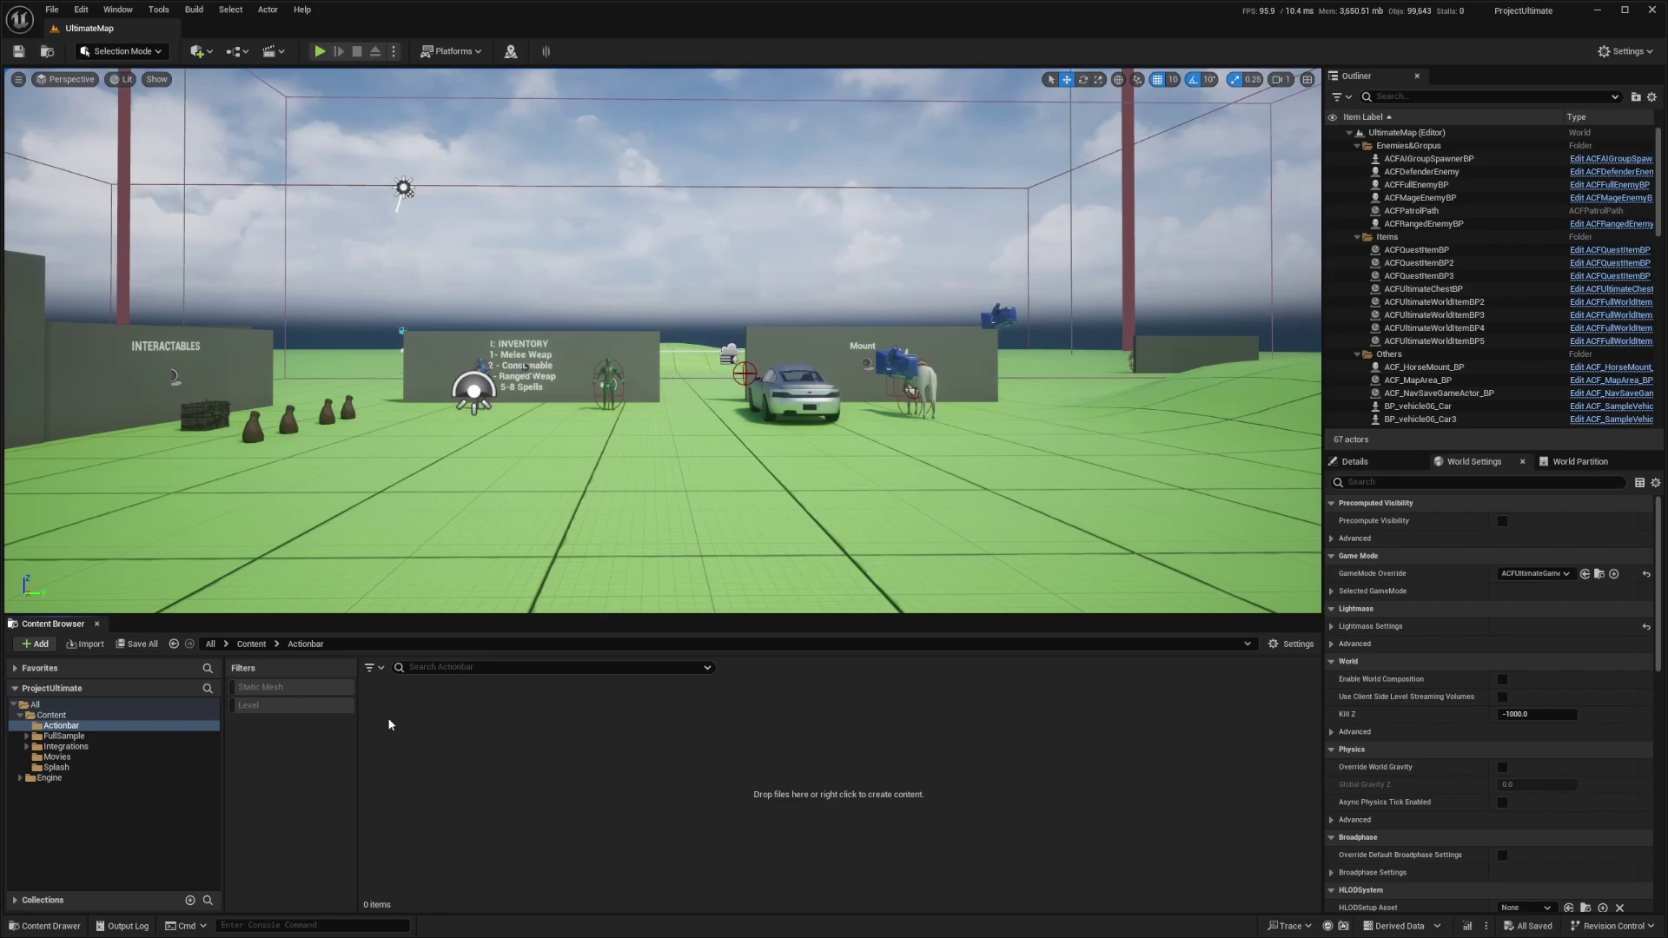
Create a User Widget blueprint named ActionBarSlots_WBP and open it in the designer
right_click(467, 729)
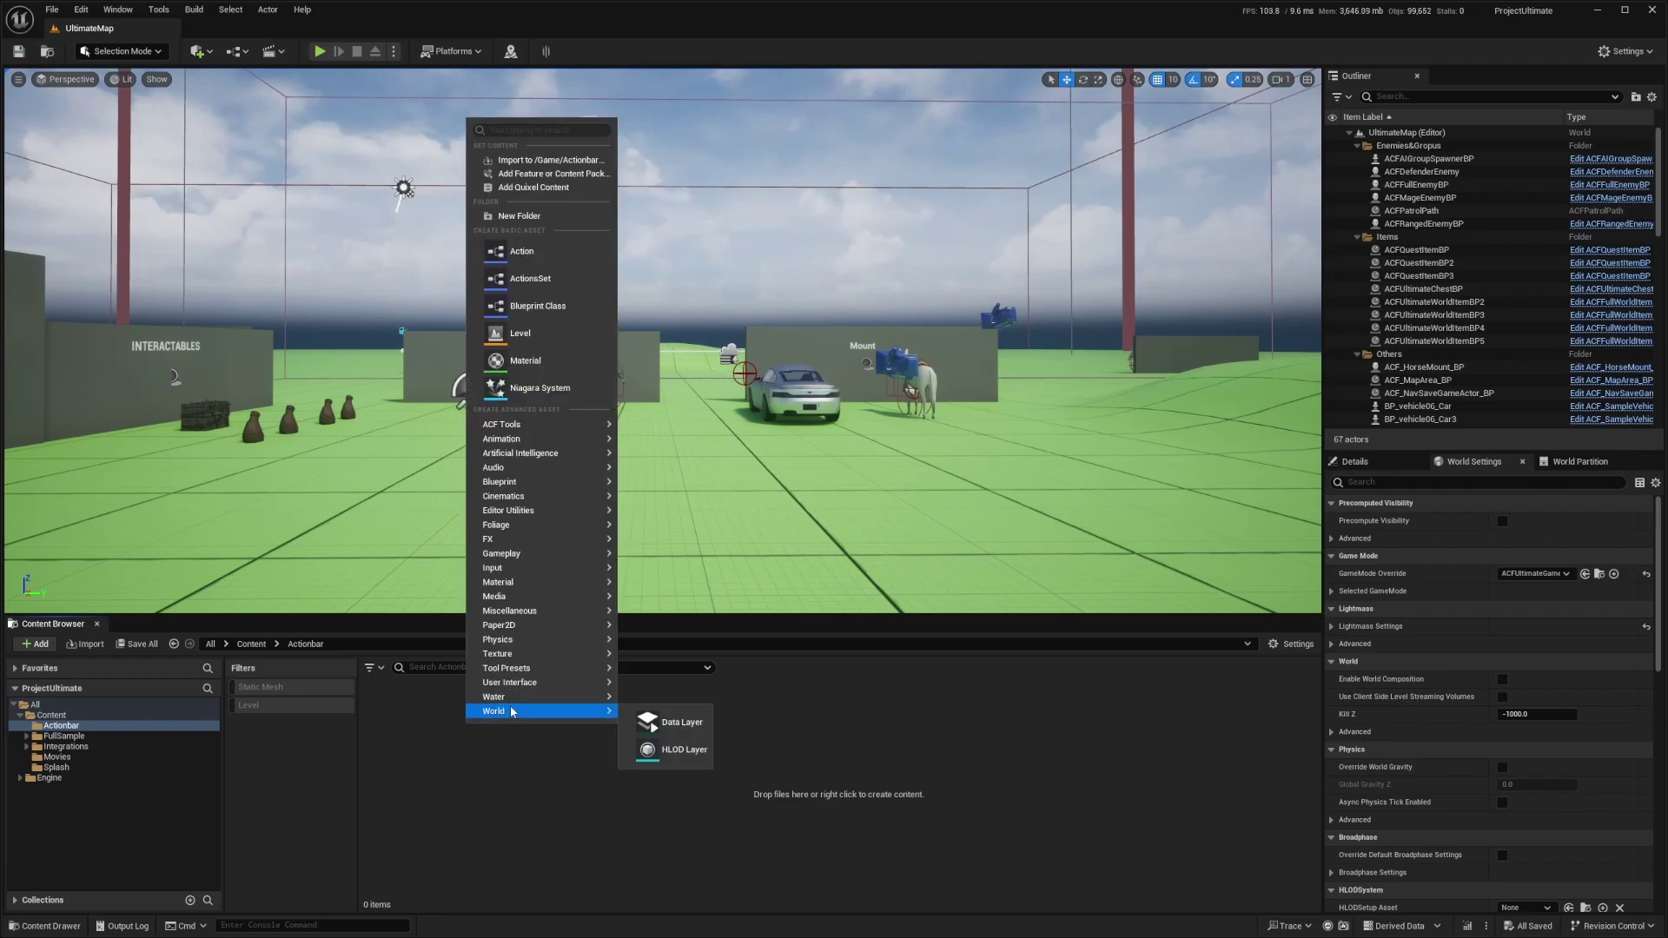
mouse_move(508, 687)
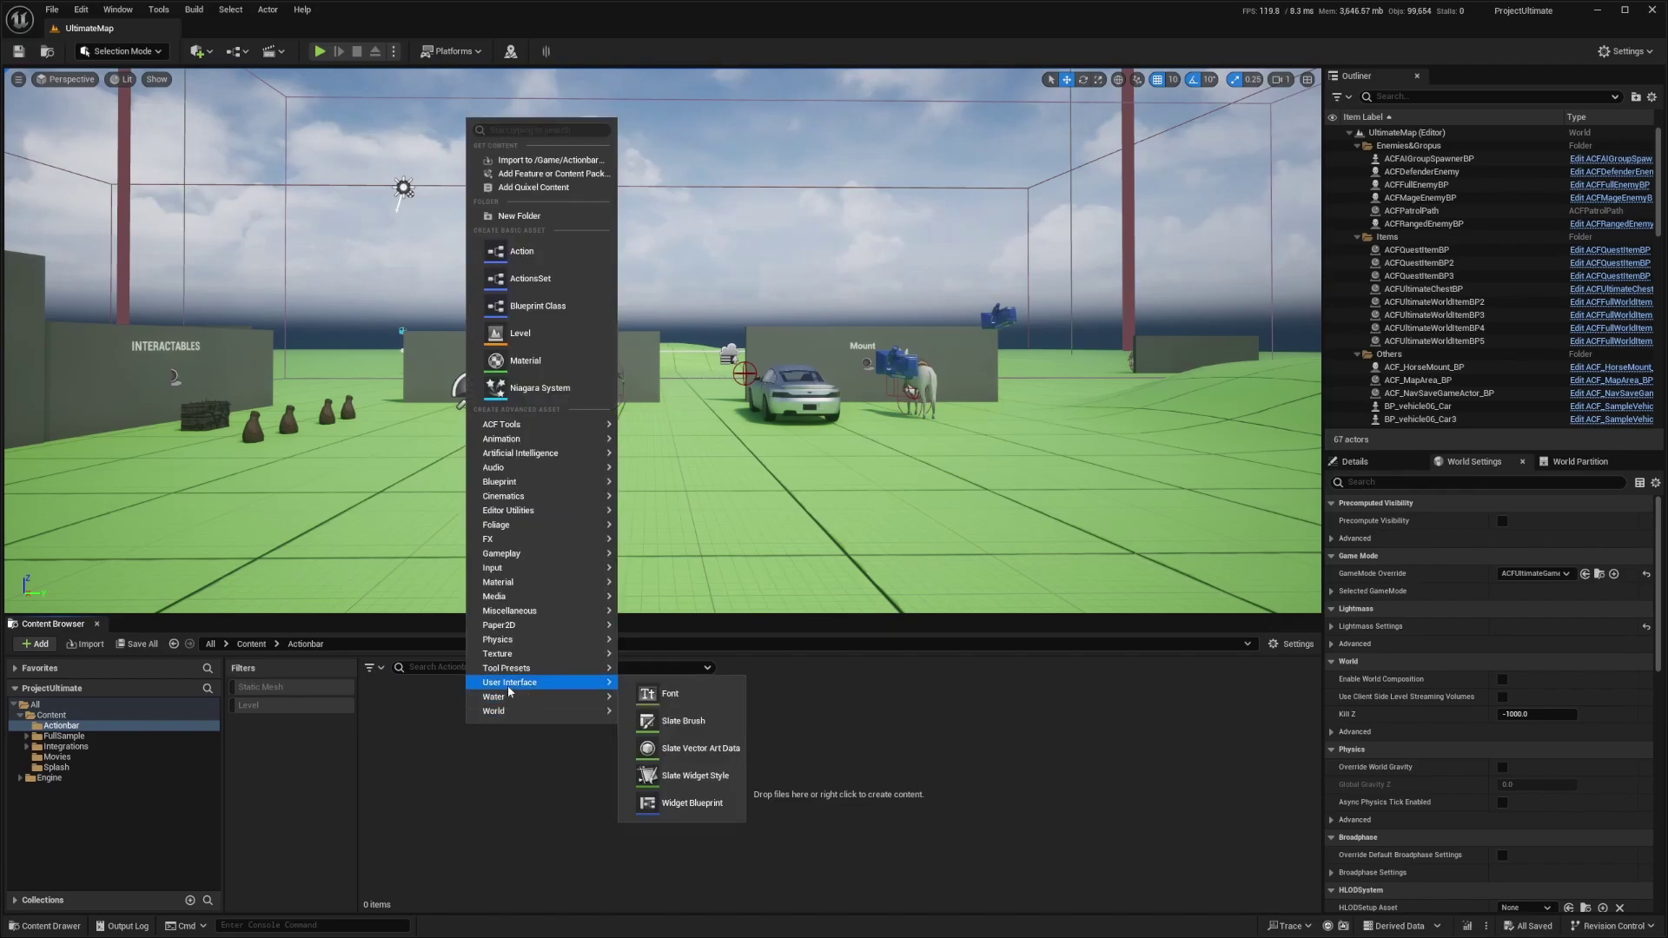
click(682, 803)
click(708, 365)
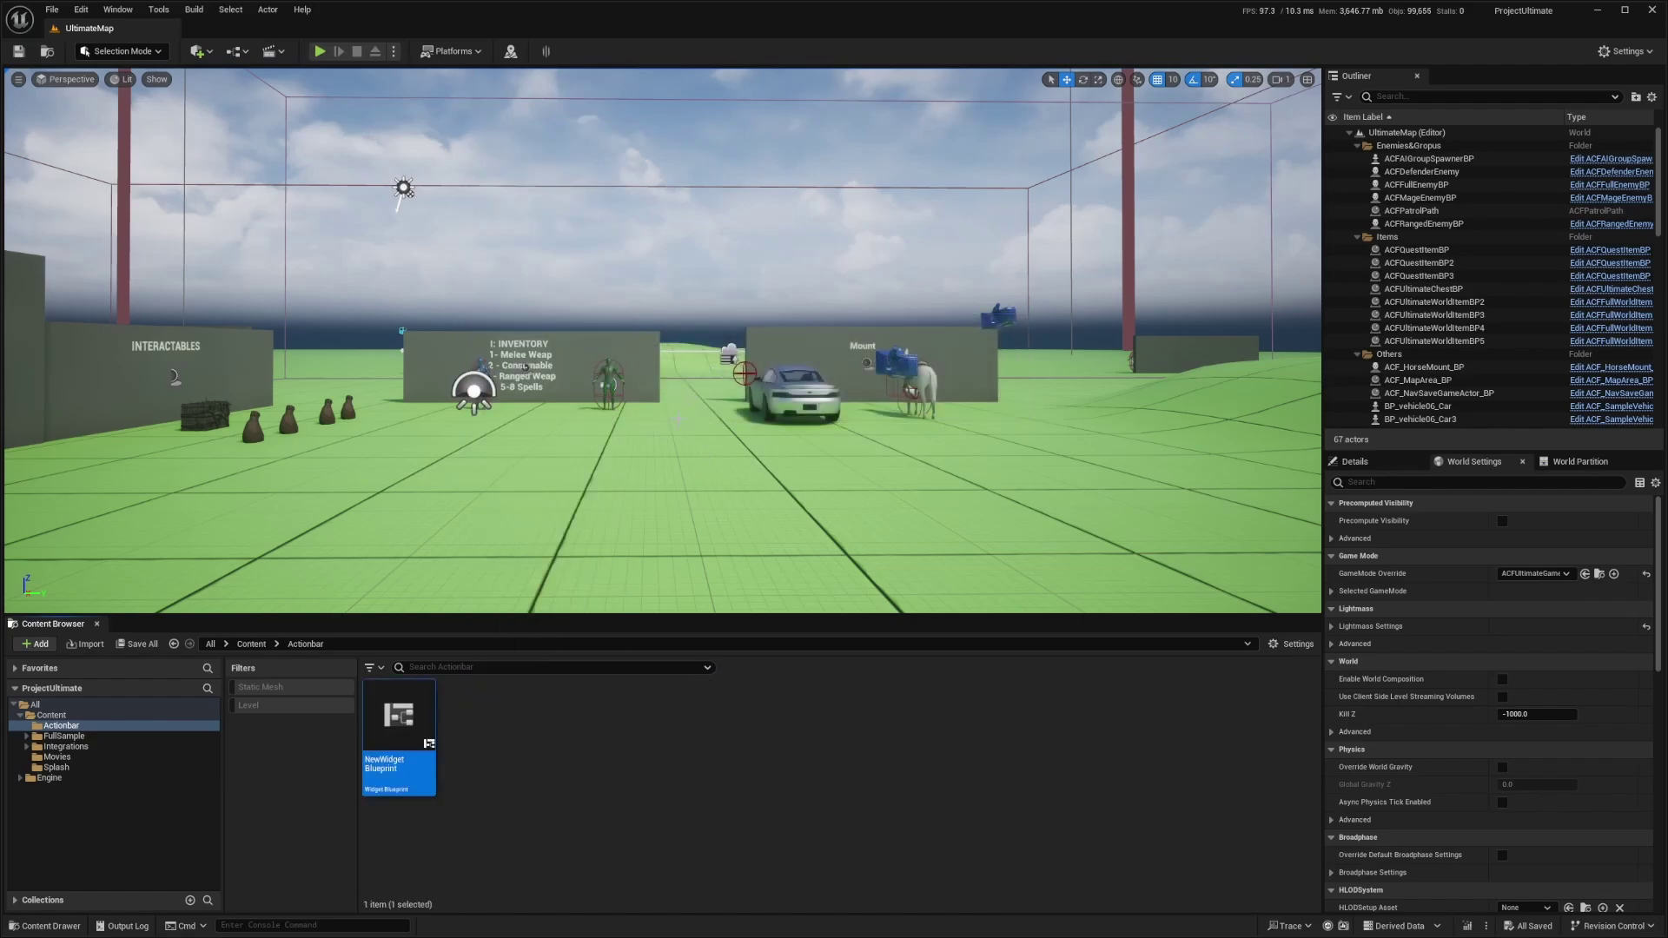
text(Actio)
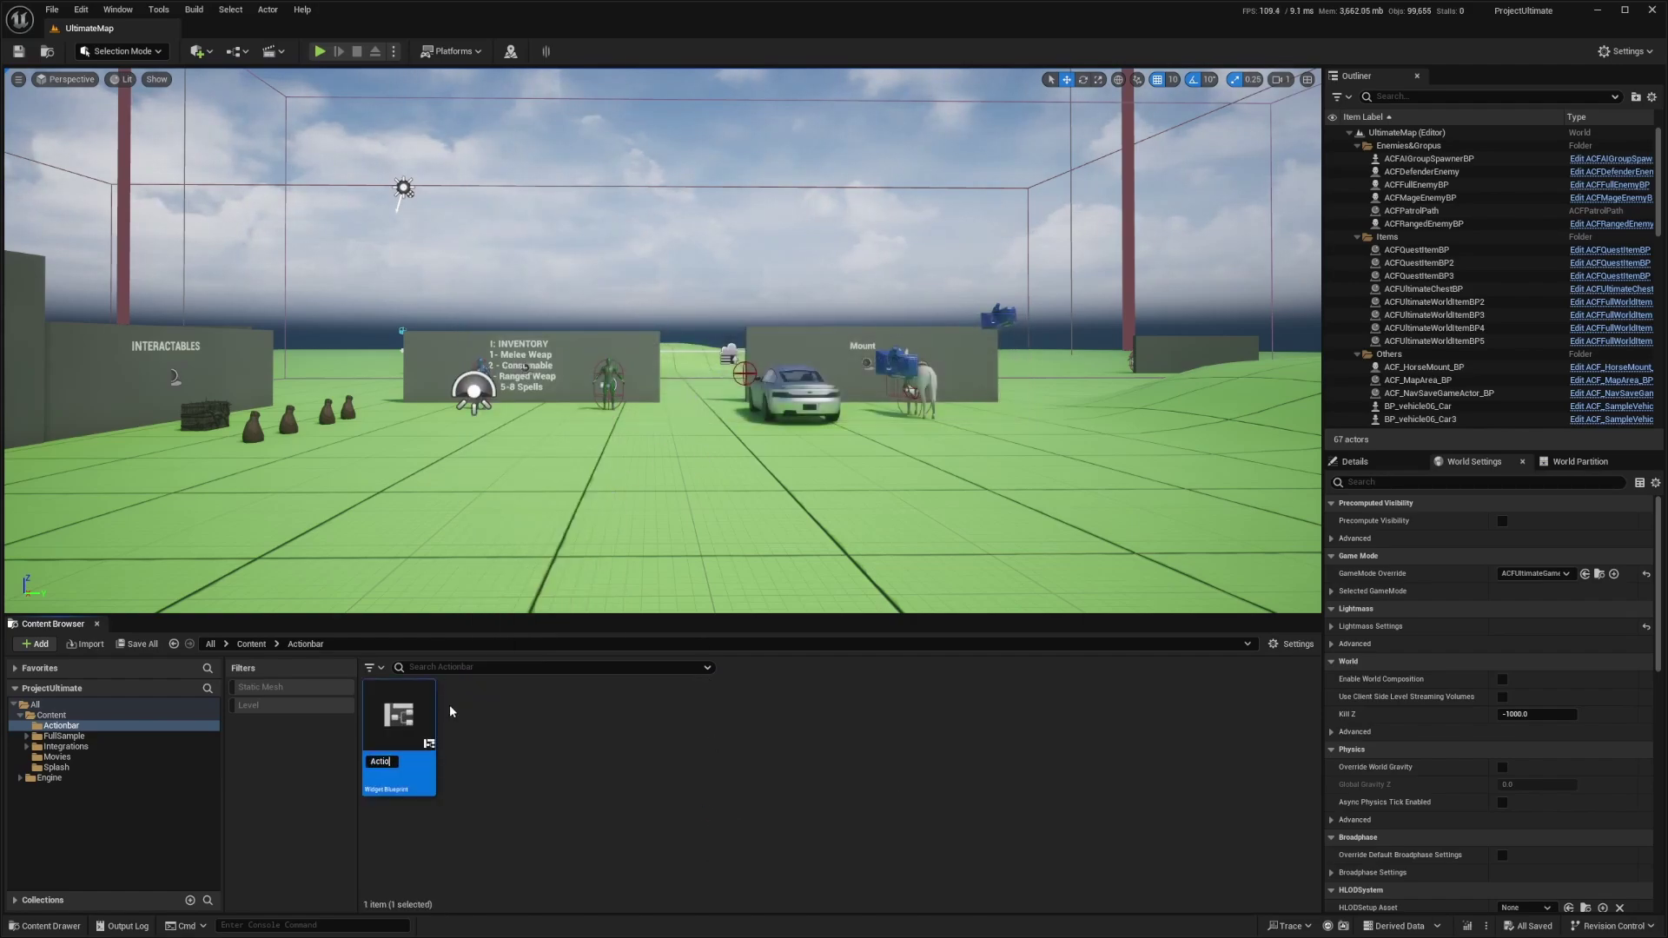
text(nBarS)
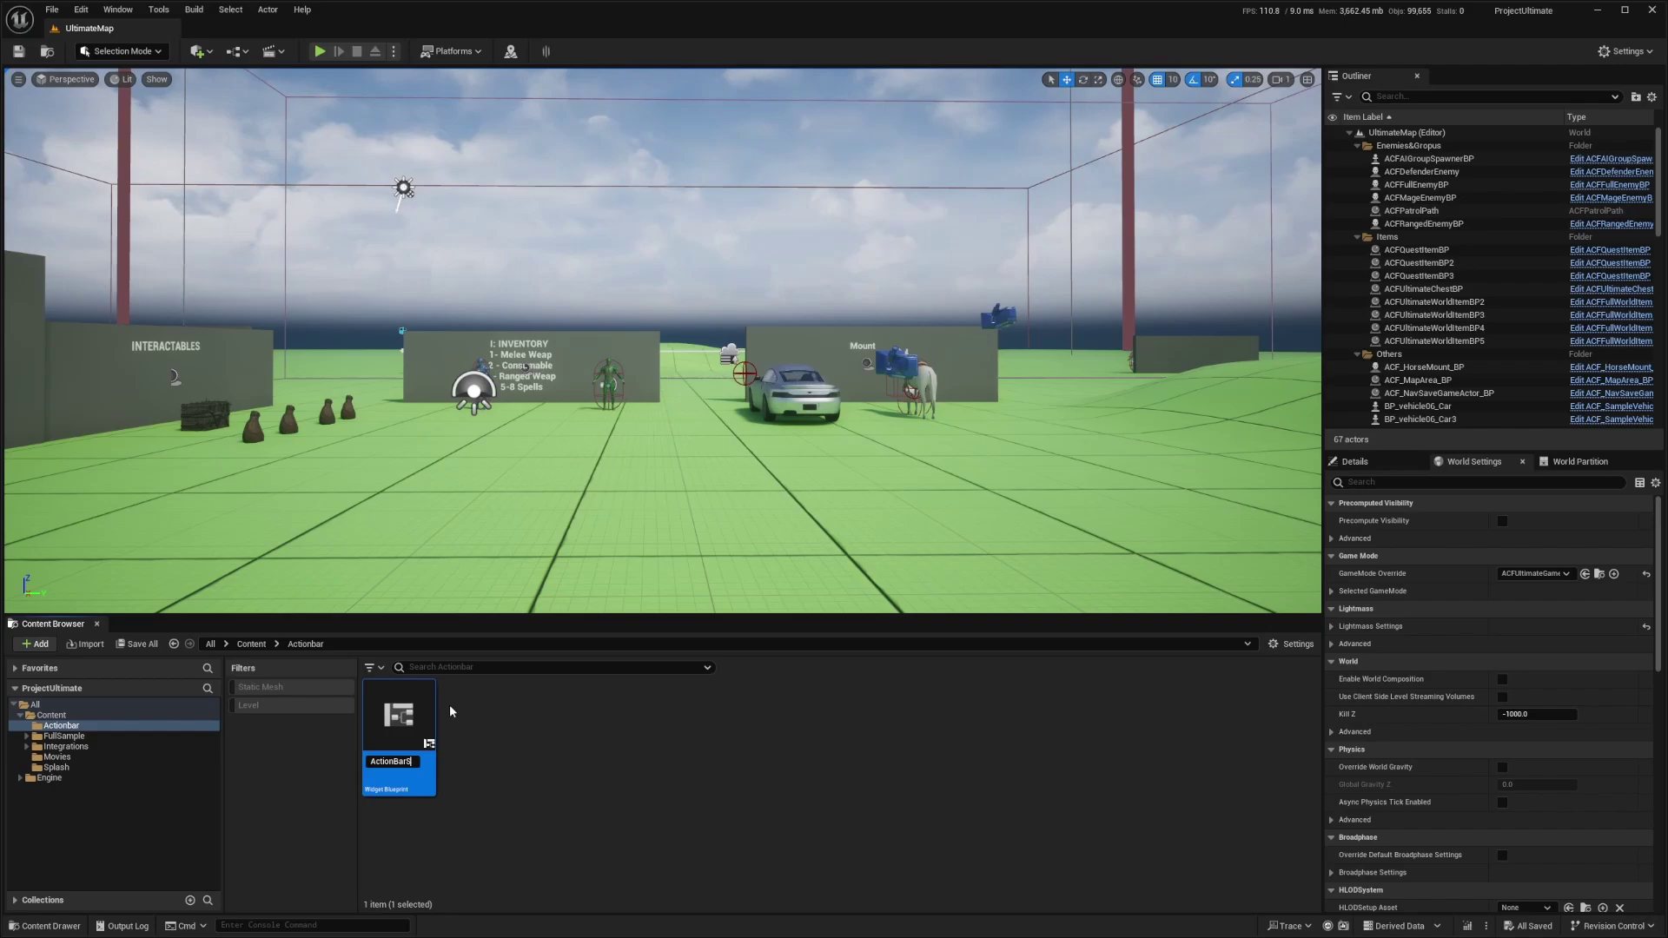
text(lots_WBP)
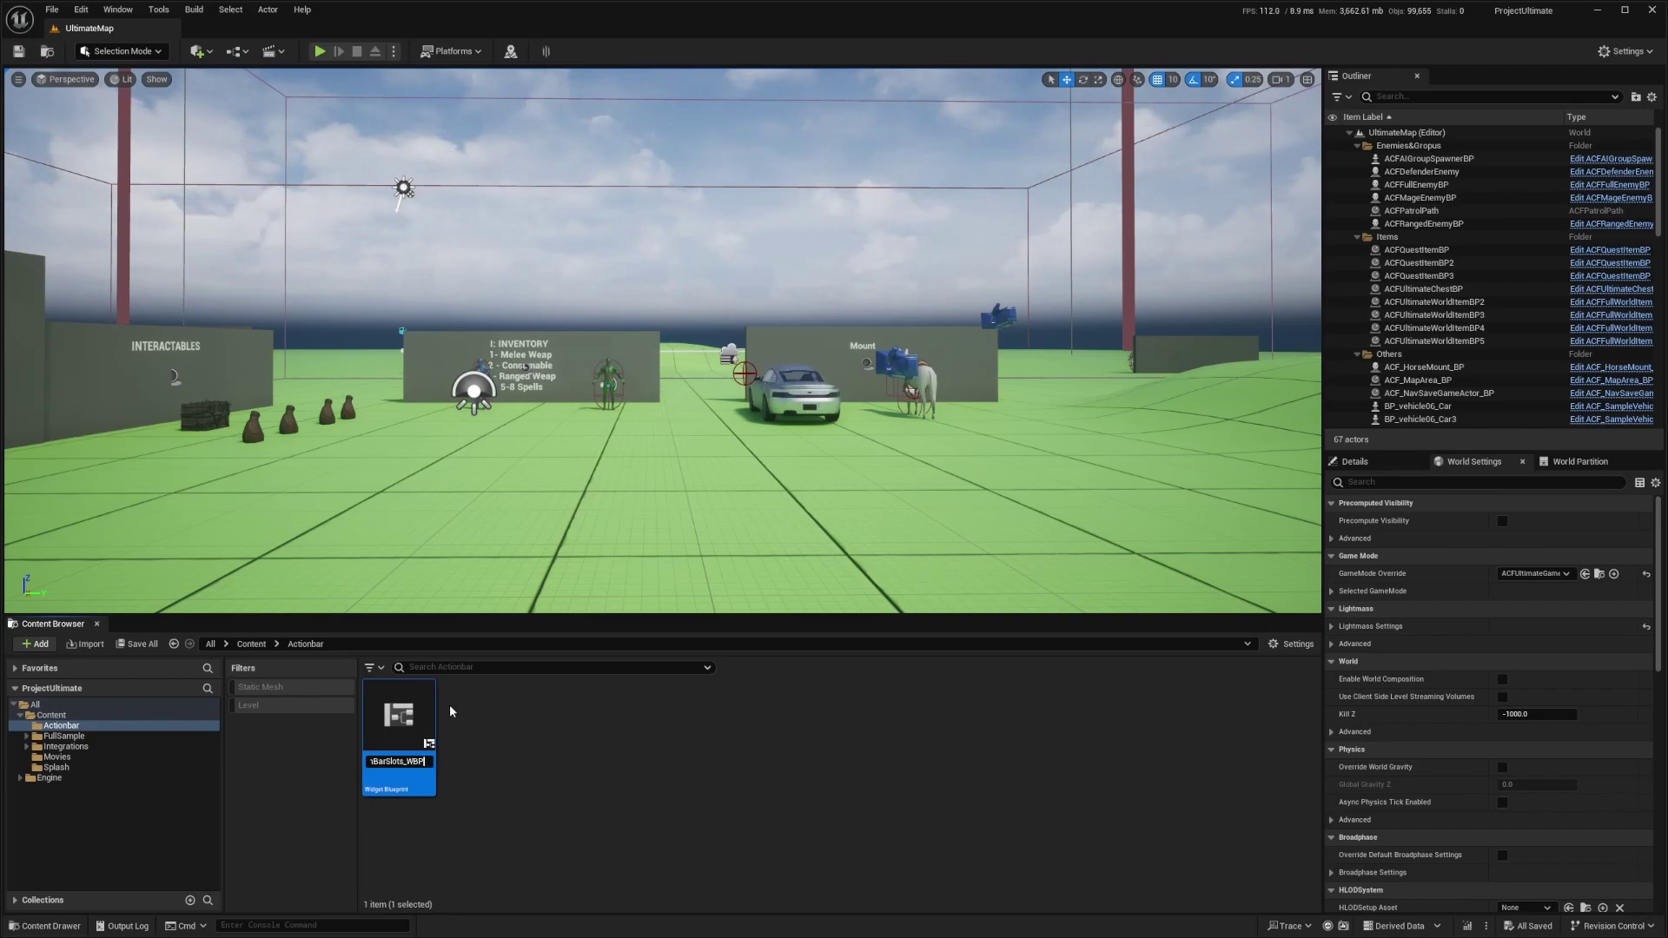
key(Return)
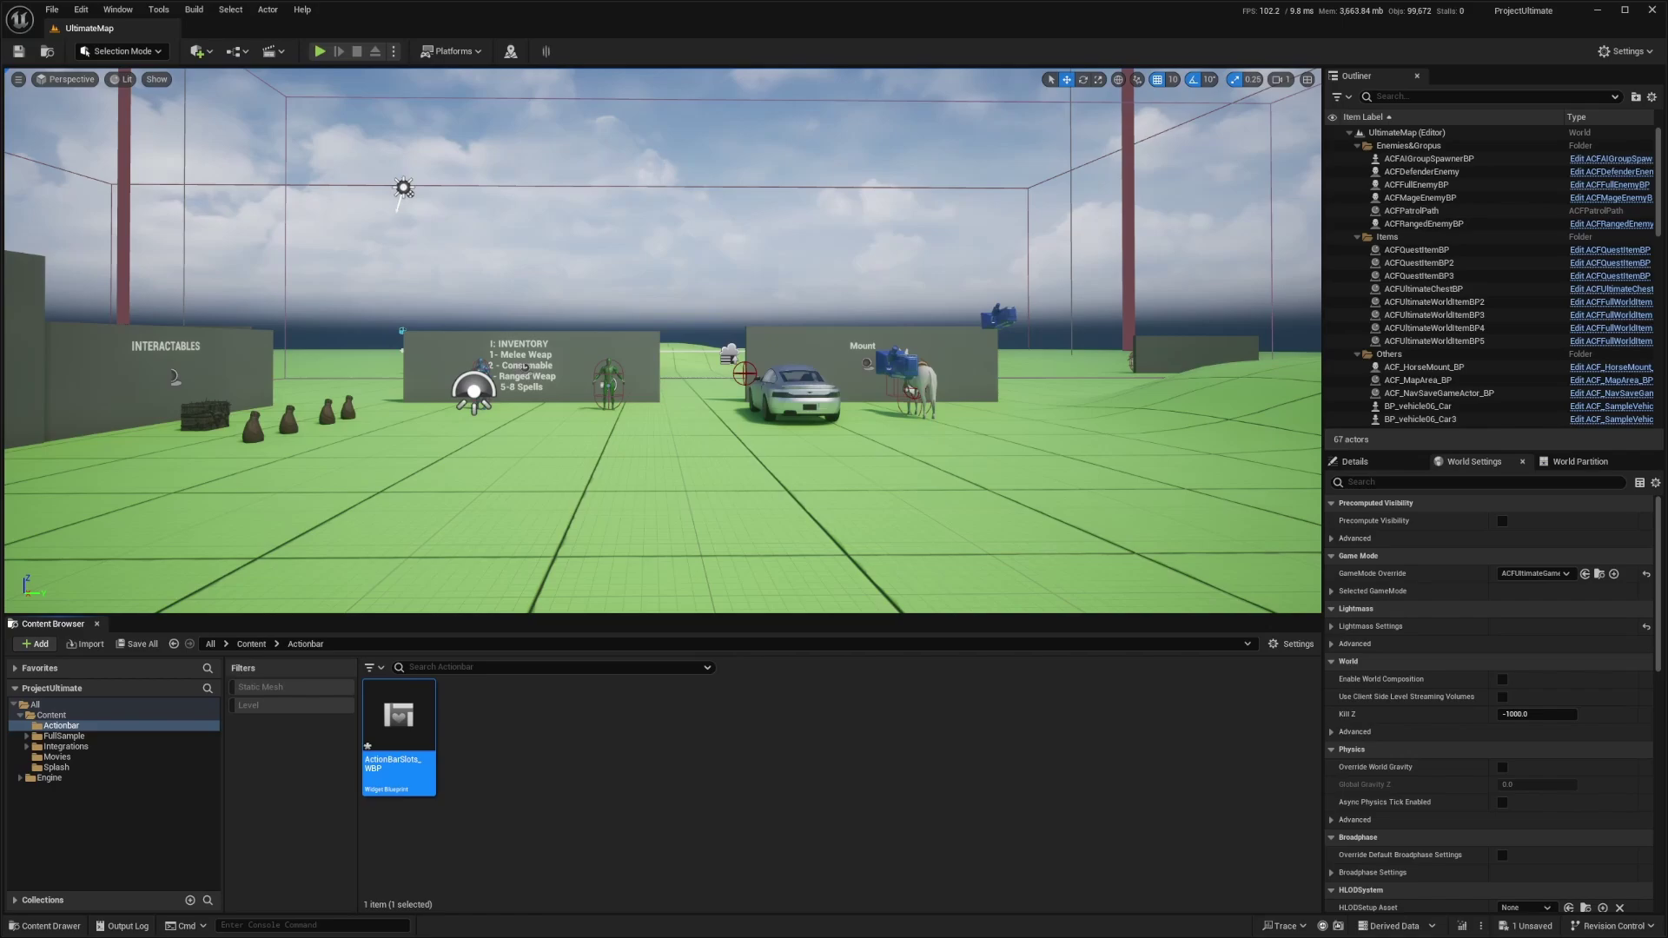
double_click(399, 722)
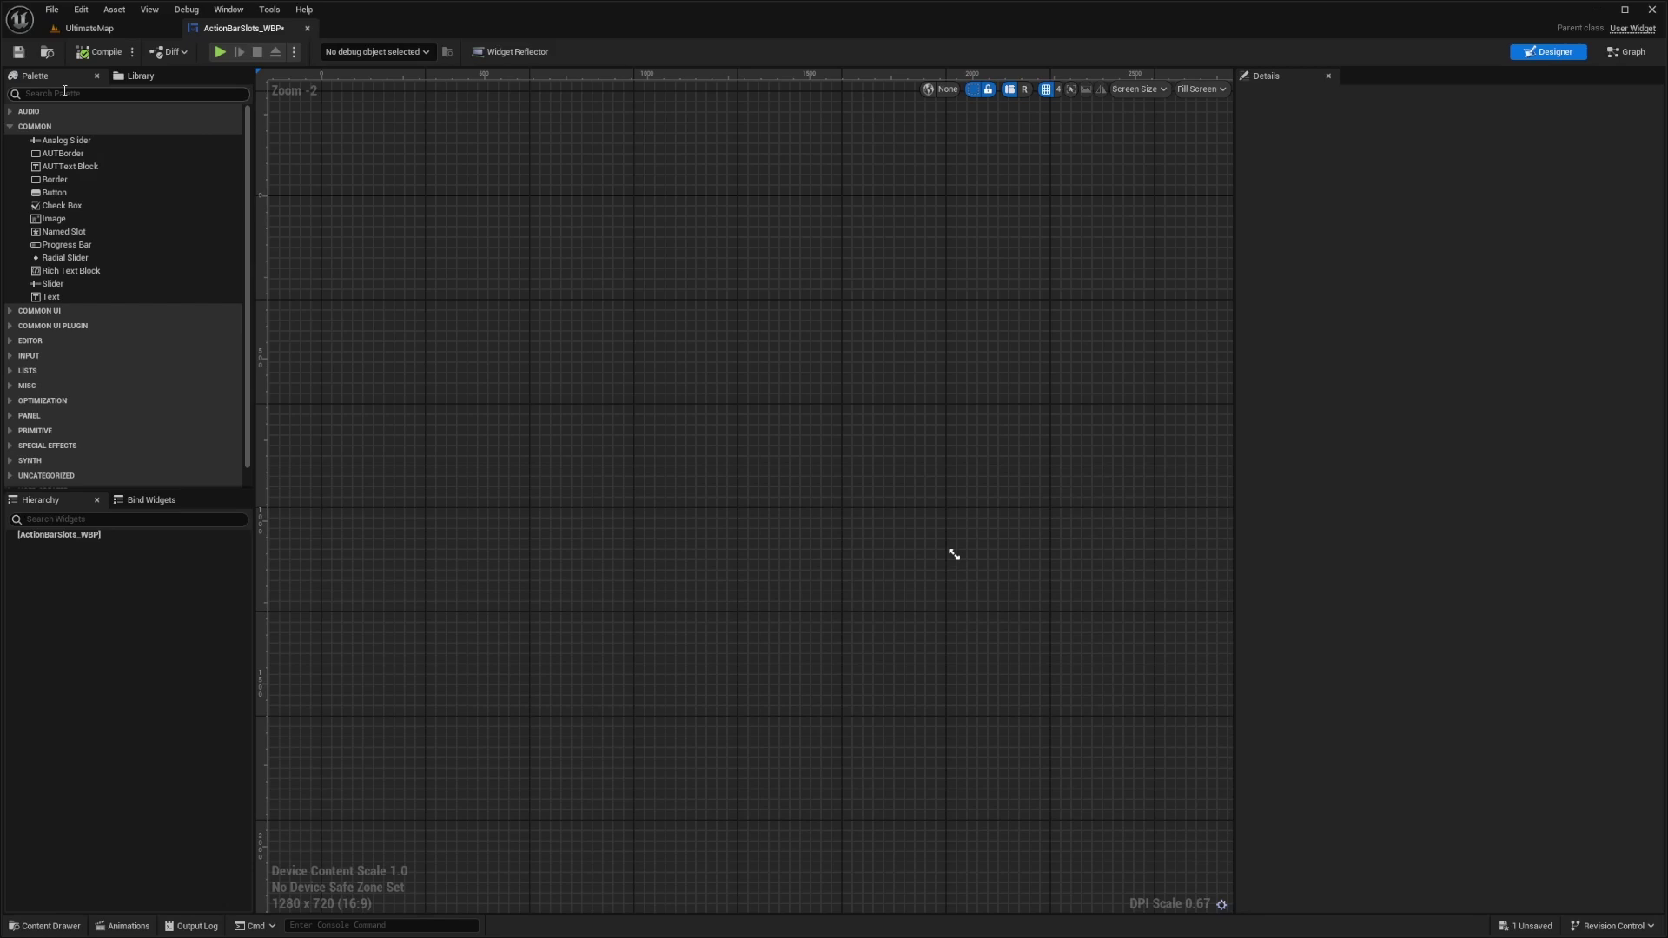
Add a Border under the ActionBarSlots_WBP root
click(137, 76)
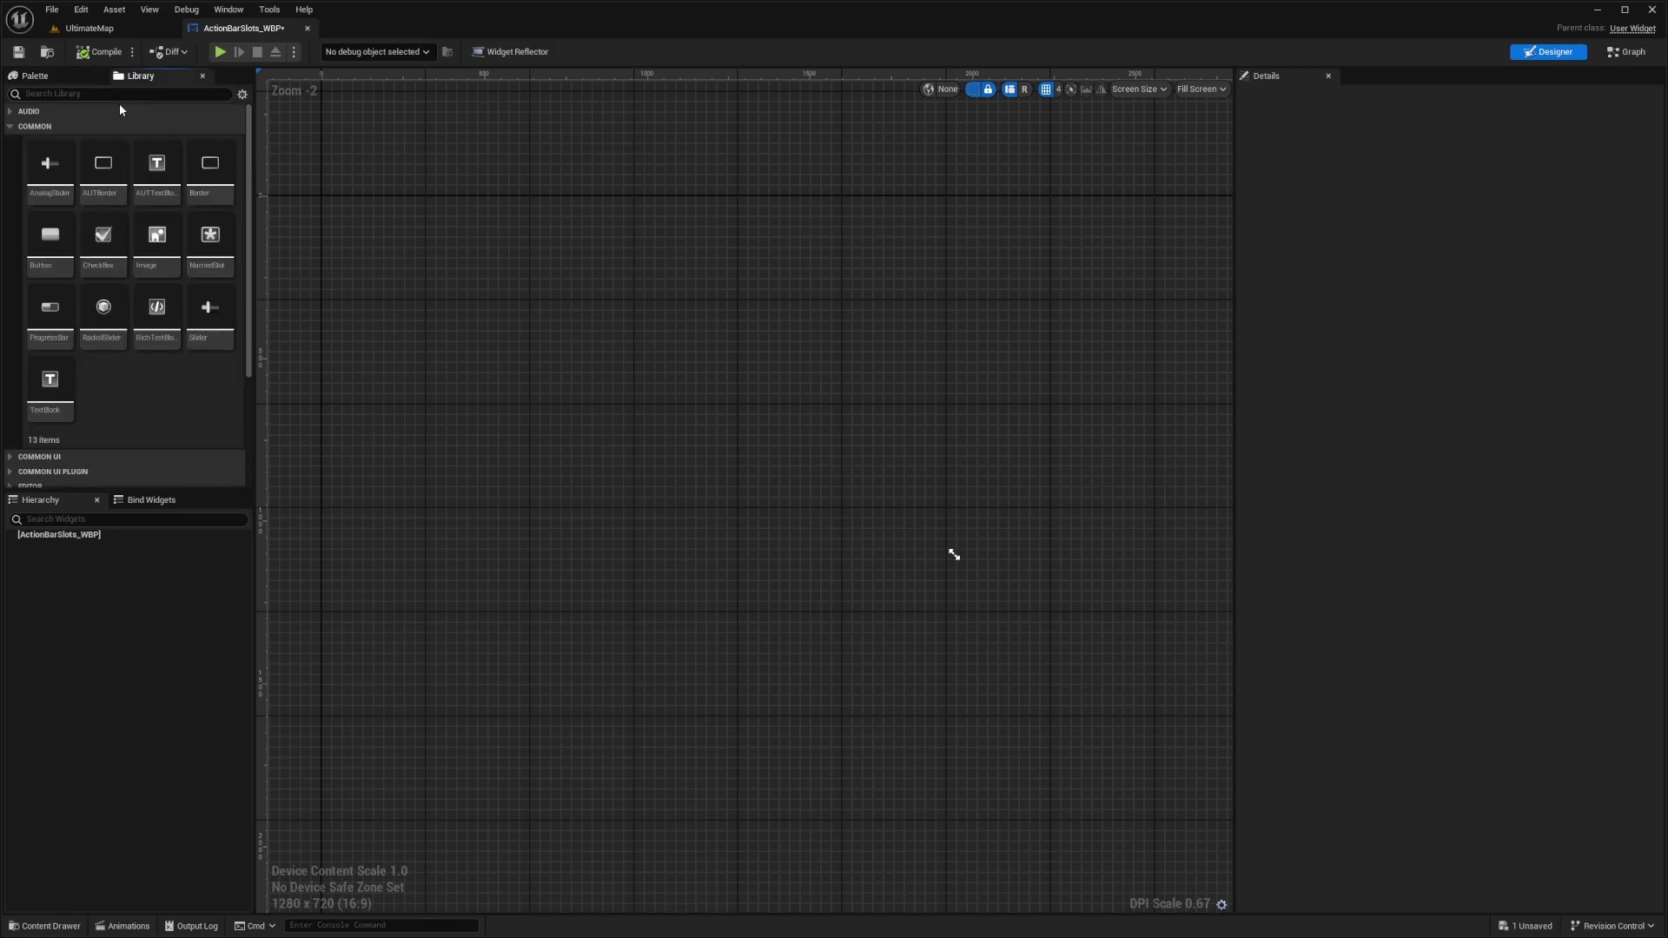
click(80, 94)
text(border)
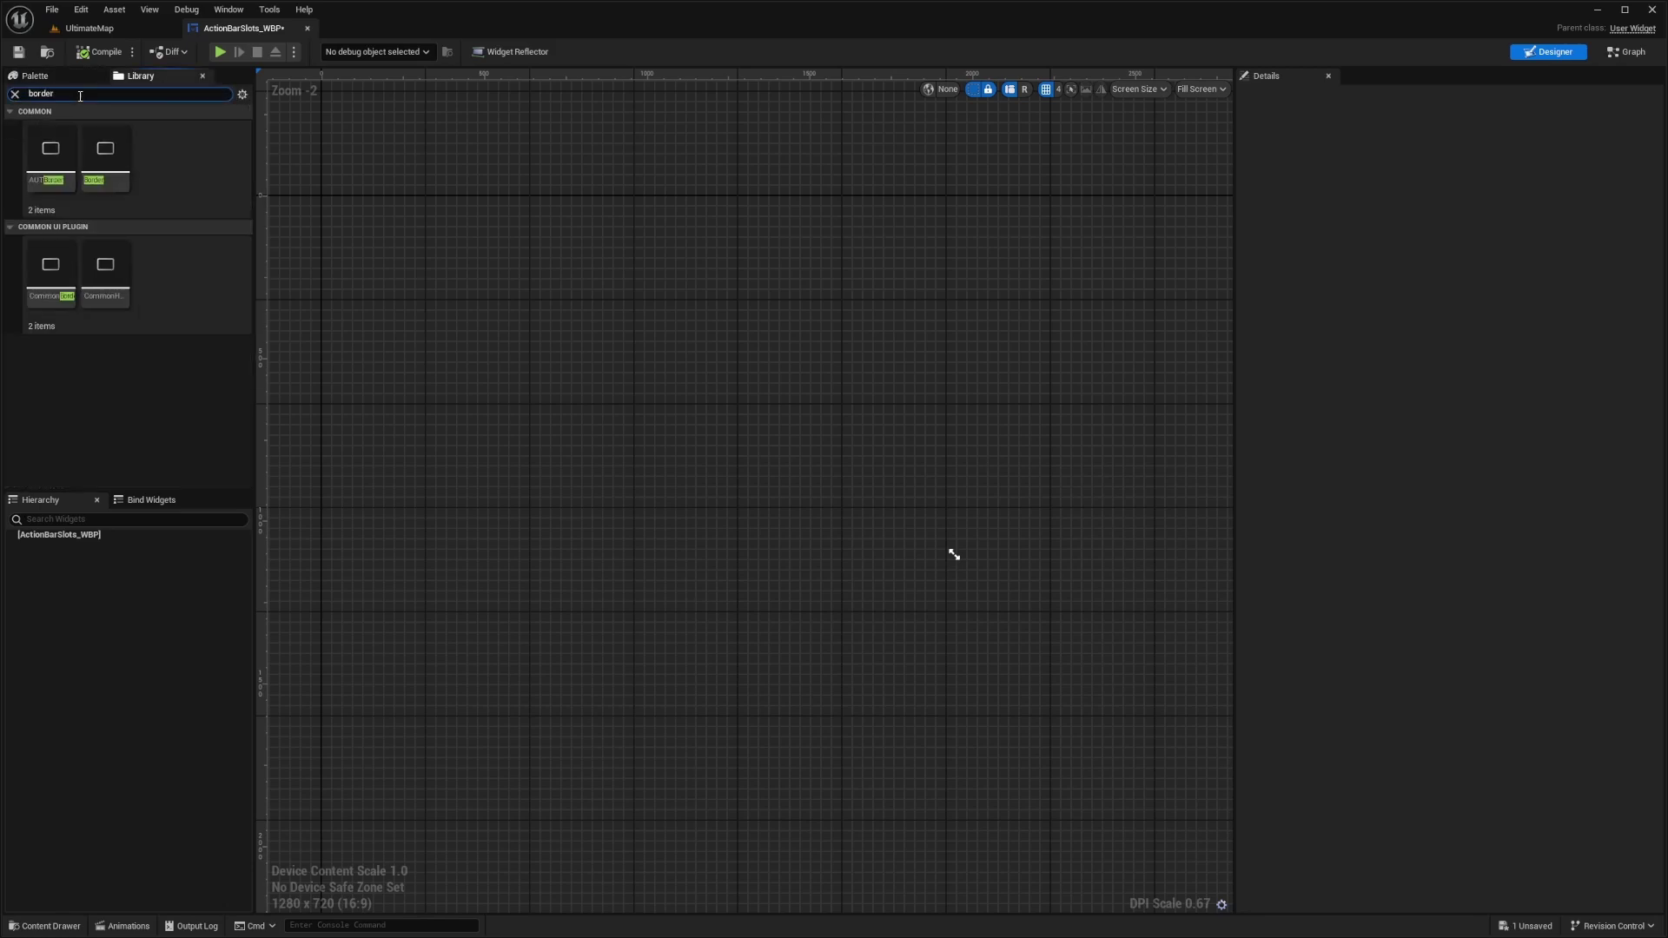
drag(105, 152, 101, 535)
click(85, 546)
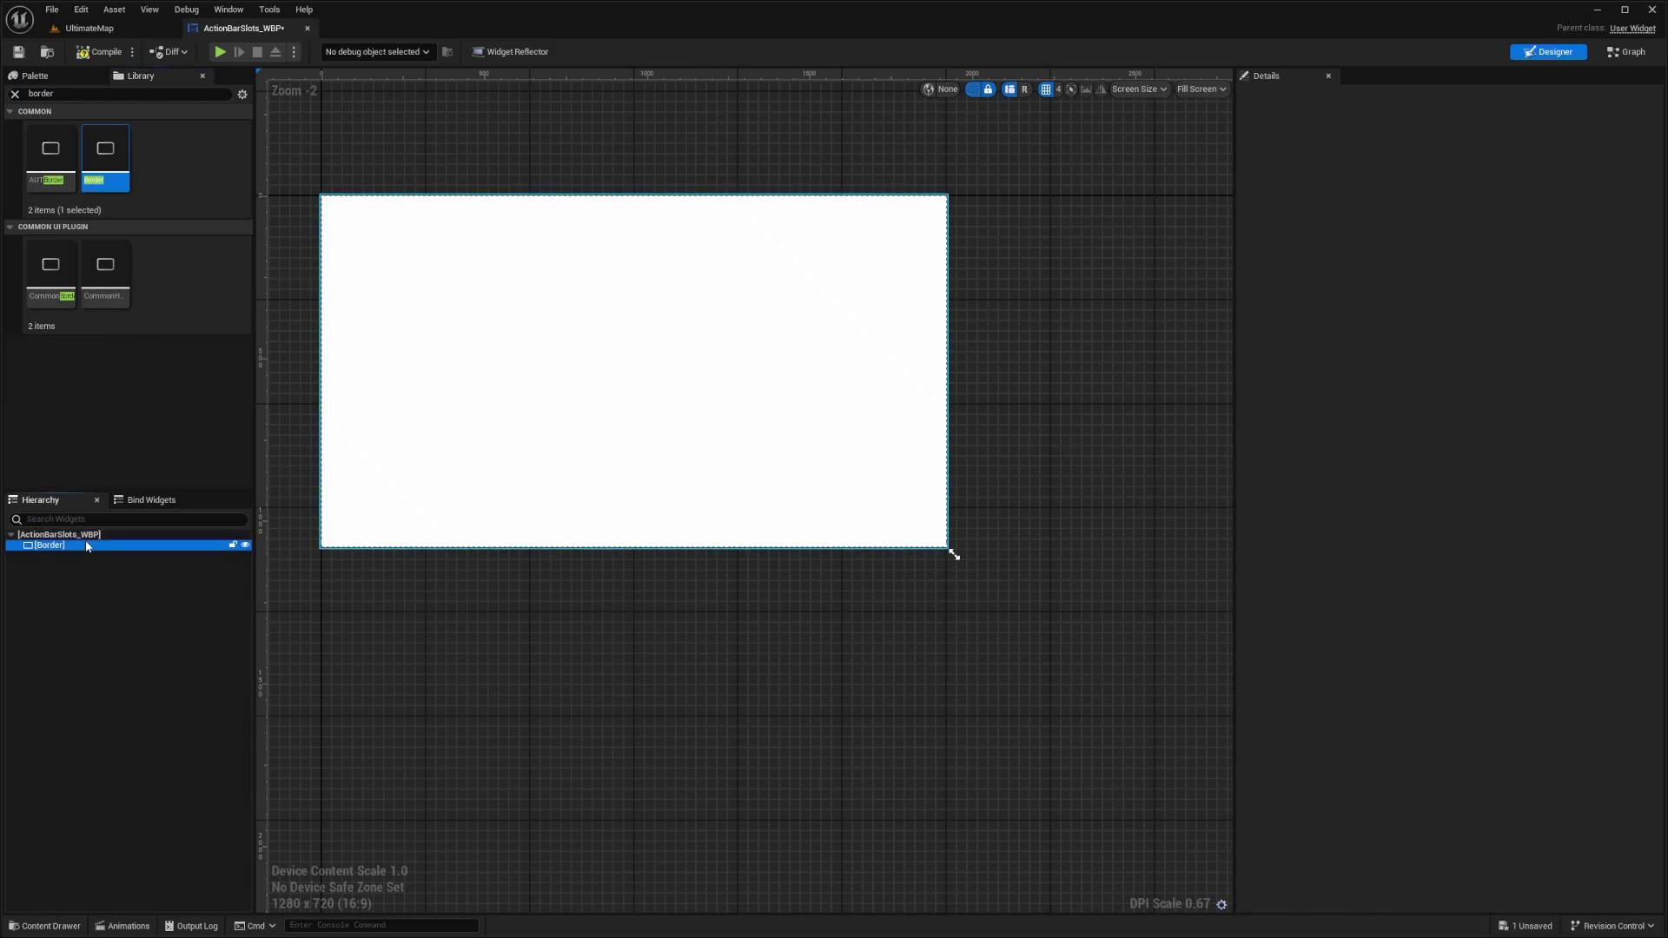
right_drag(645, 137, 723, 164)
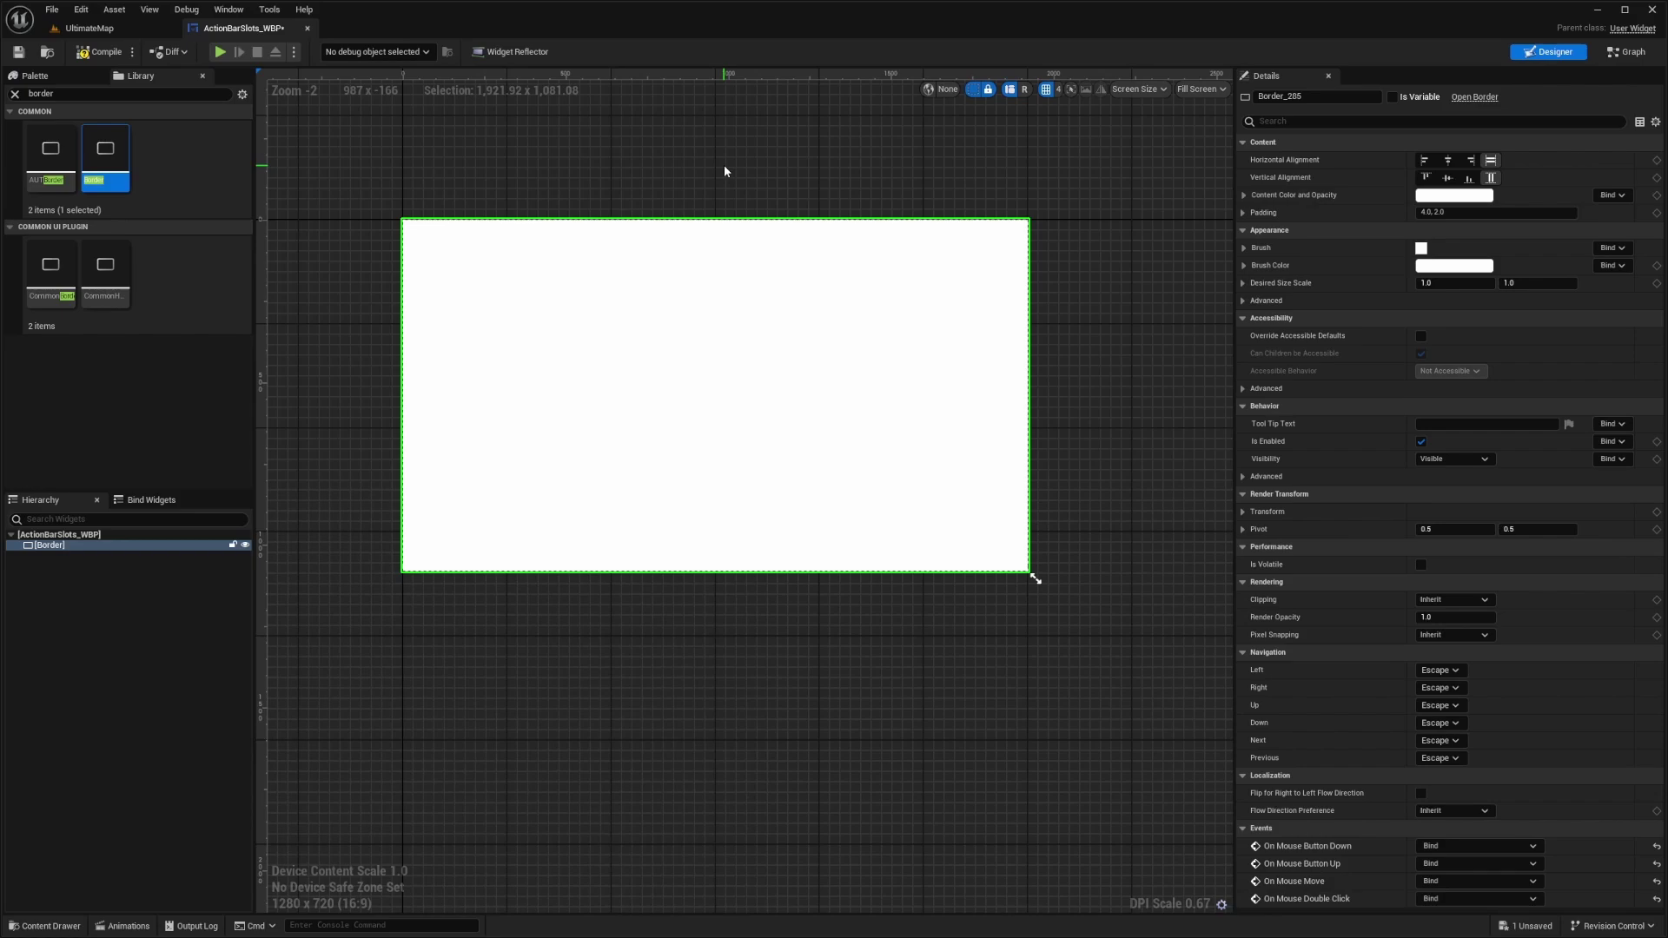
Nest an Overlay in the Border, a Button in the Overlay, and an Image in the Button
click(86, 94)
text(c)
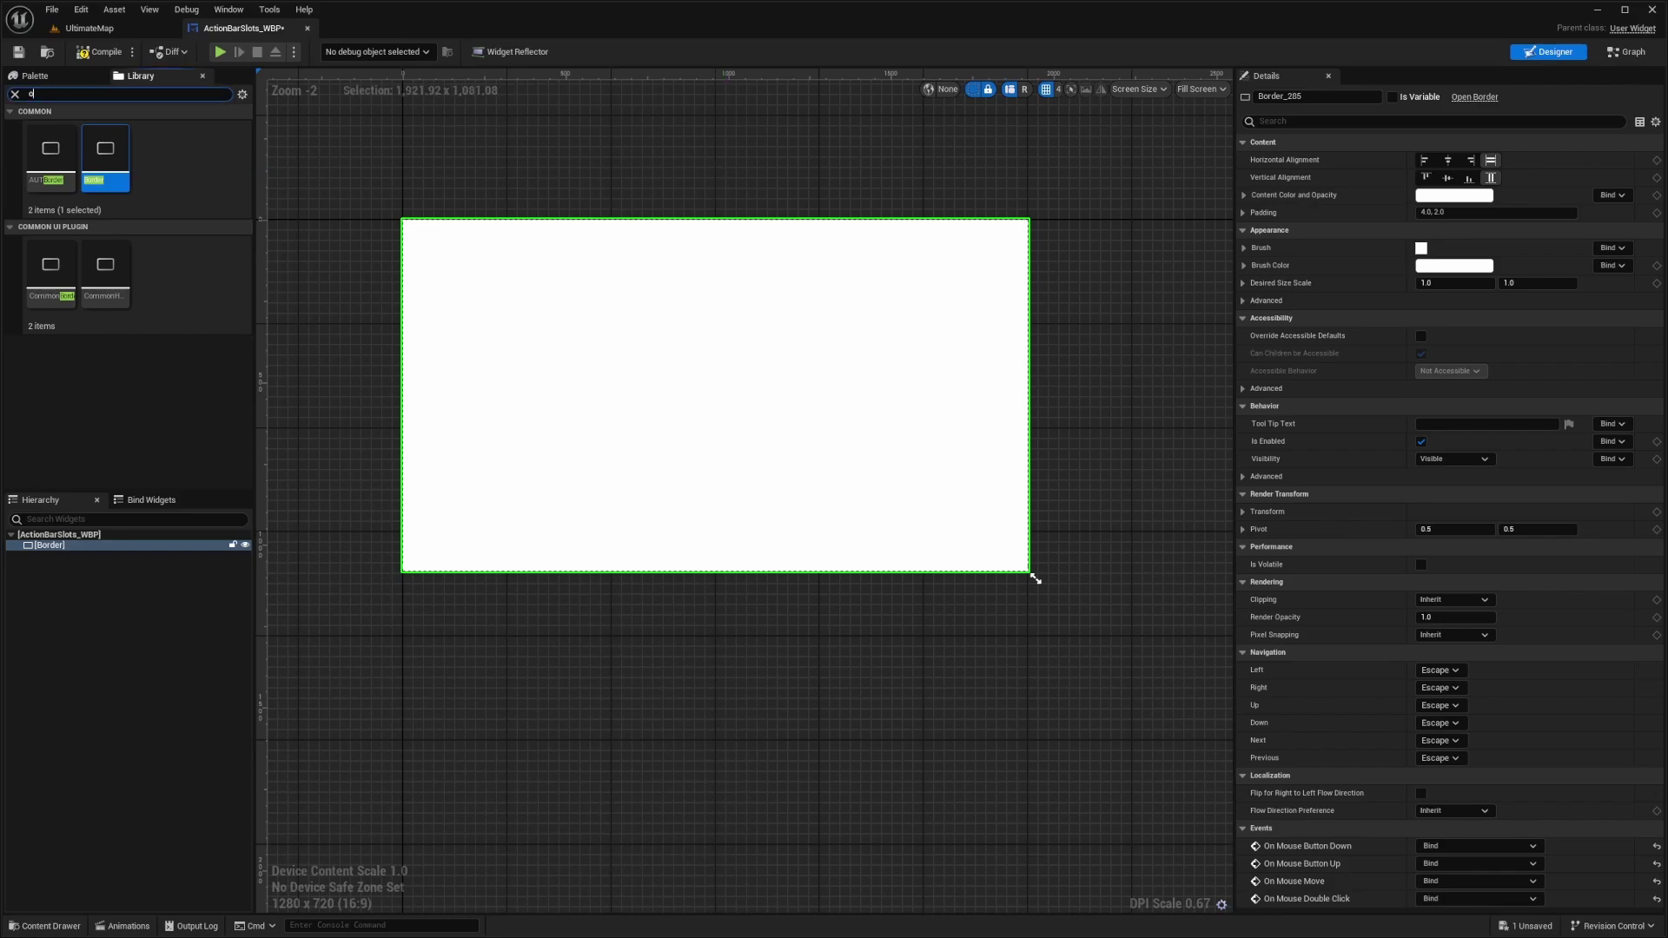
text(verlay)
key(Return)
click(73, 97)
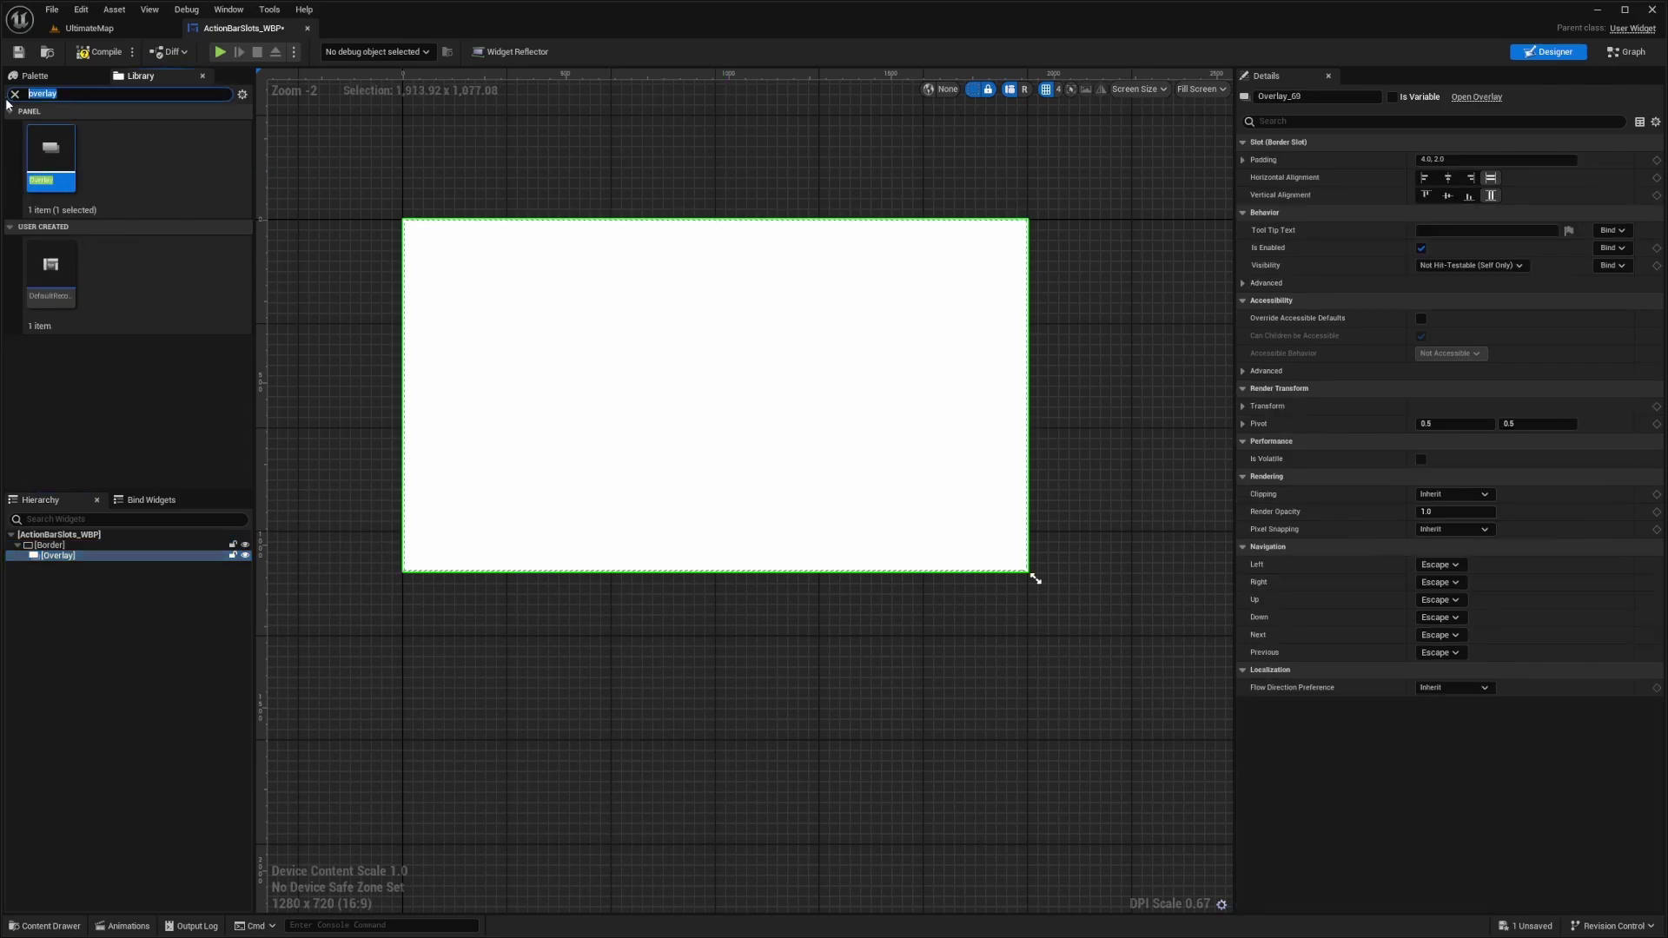
text(button)
key(Return)
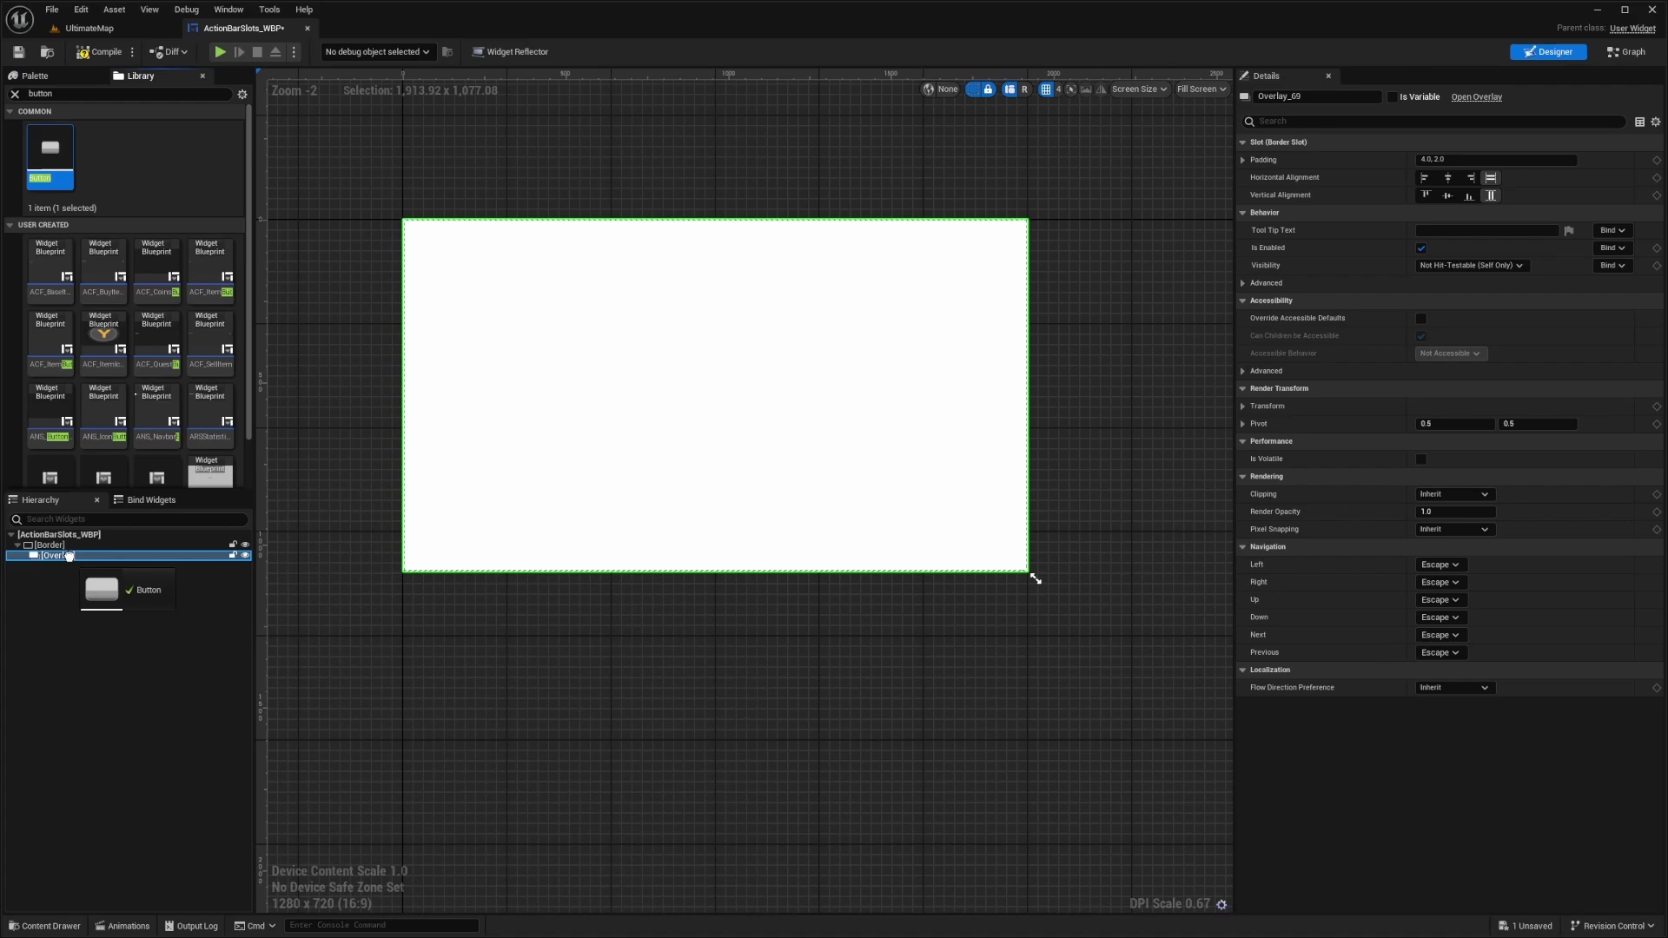
key(ctrl+a)
text(image)
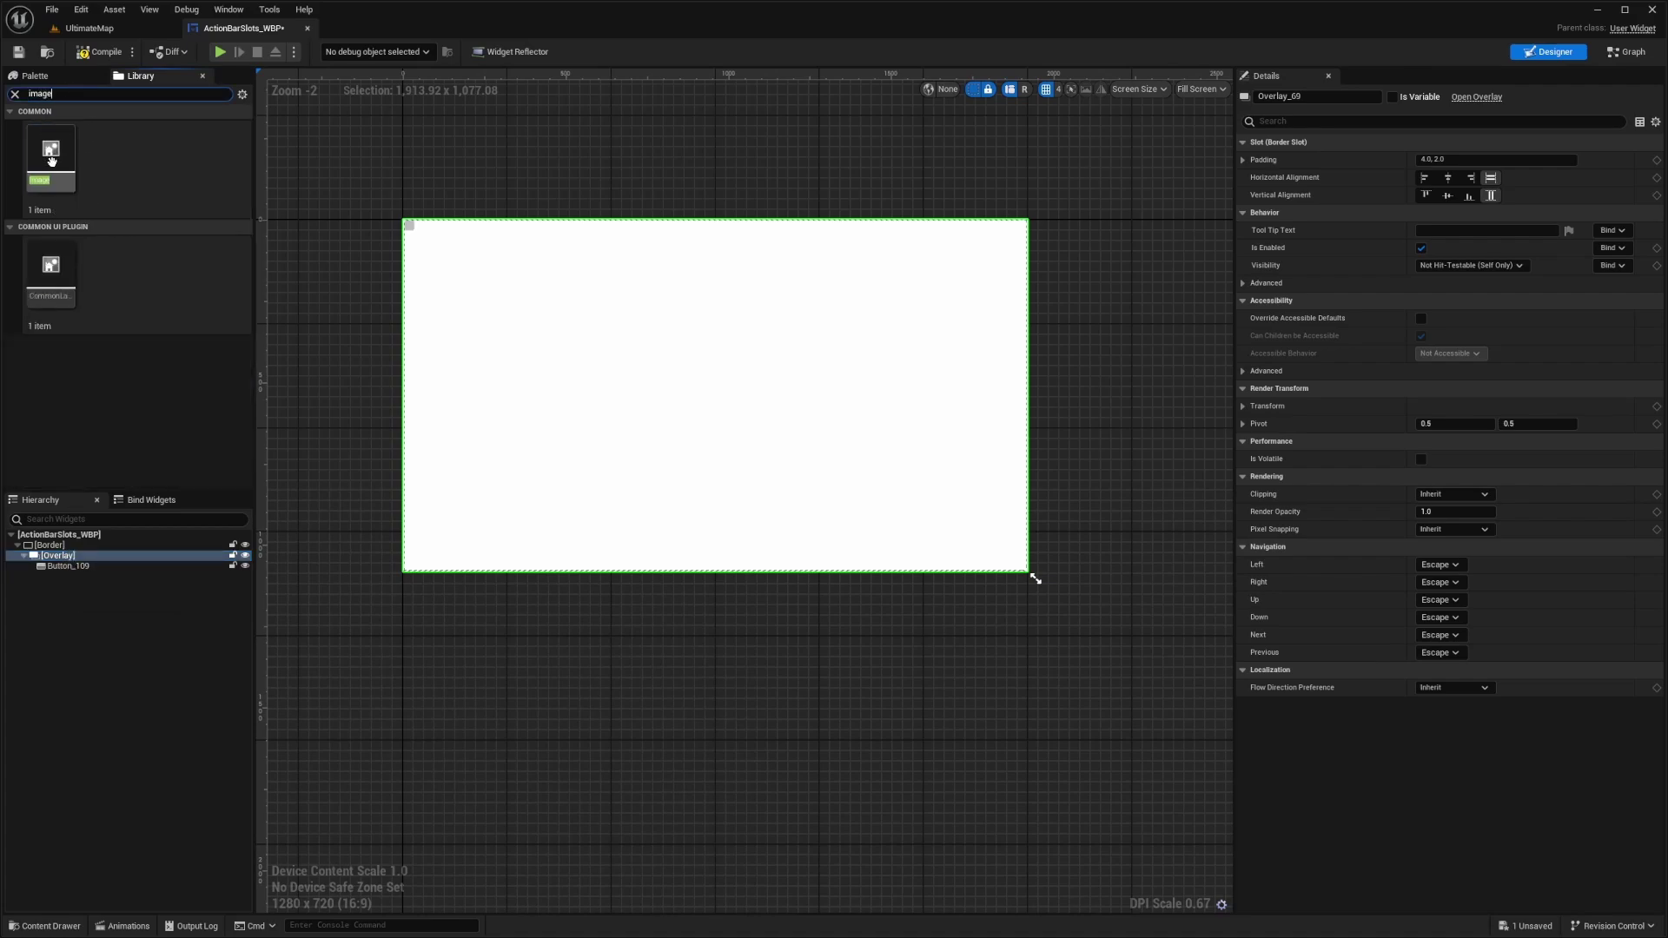
drag(51, 161, 79, 569)
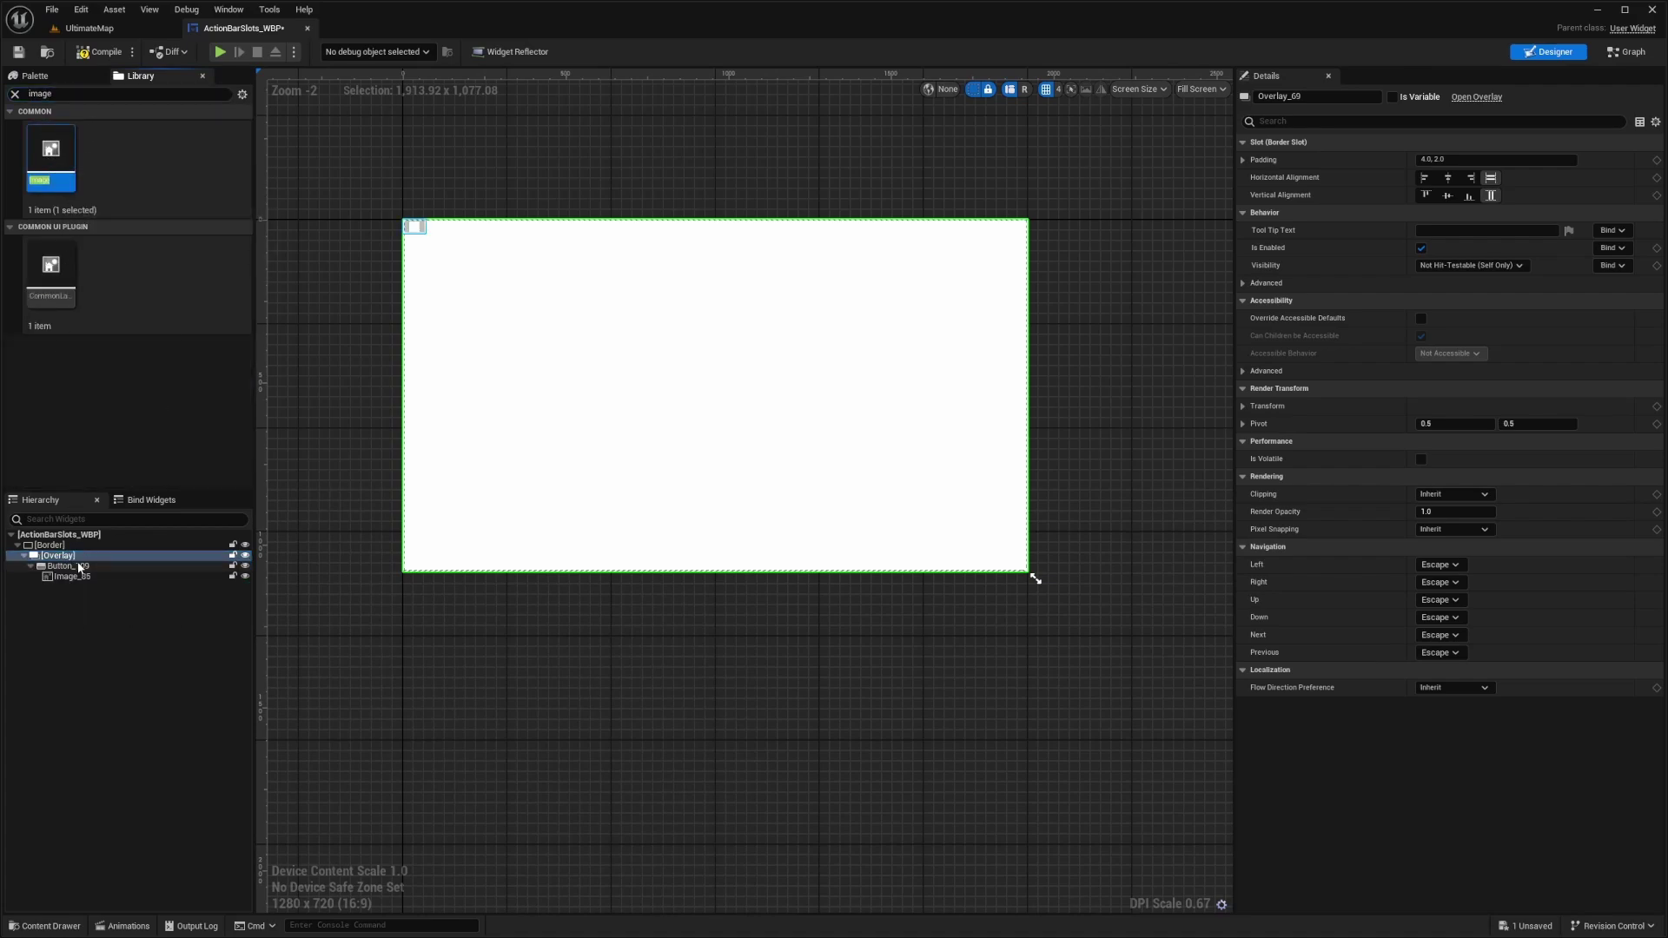
Set the slot image's brush Image Size to 128 × 128
click(50, 545)
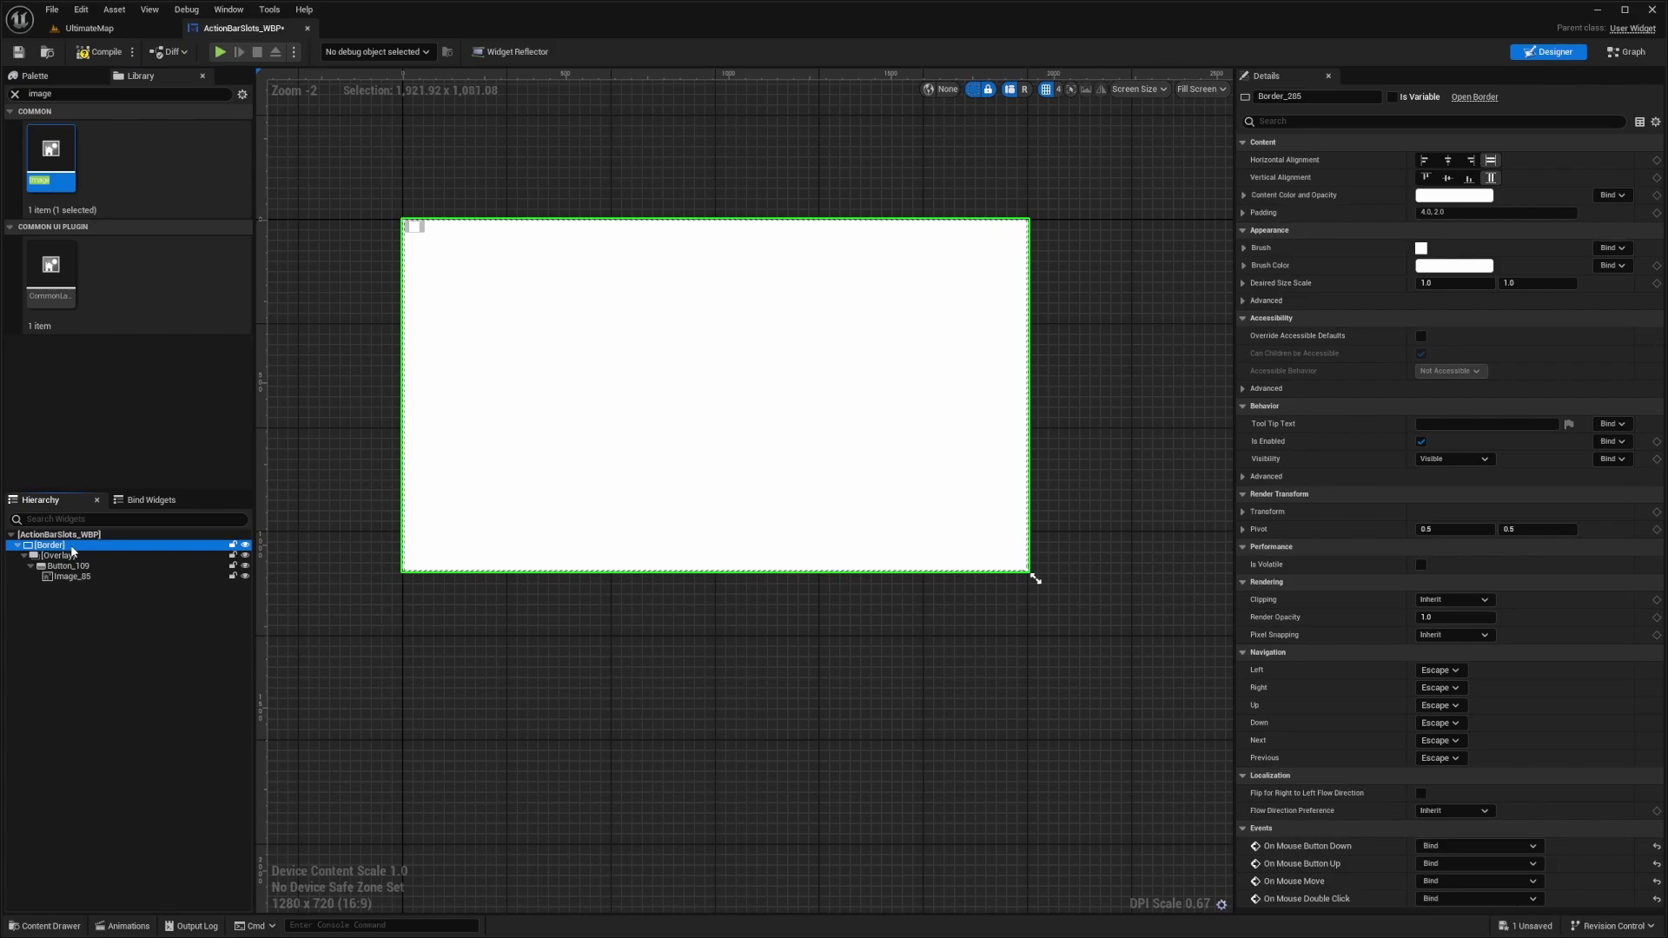
click(1477, 213)
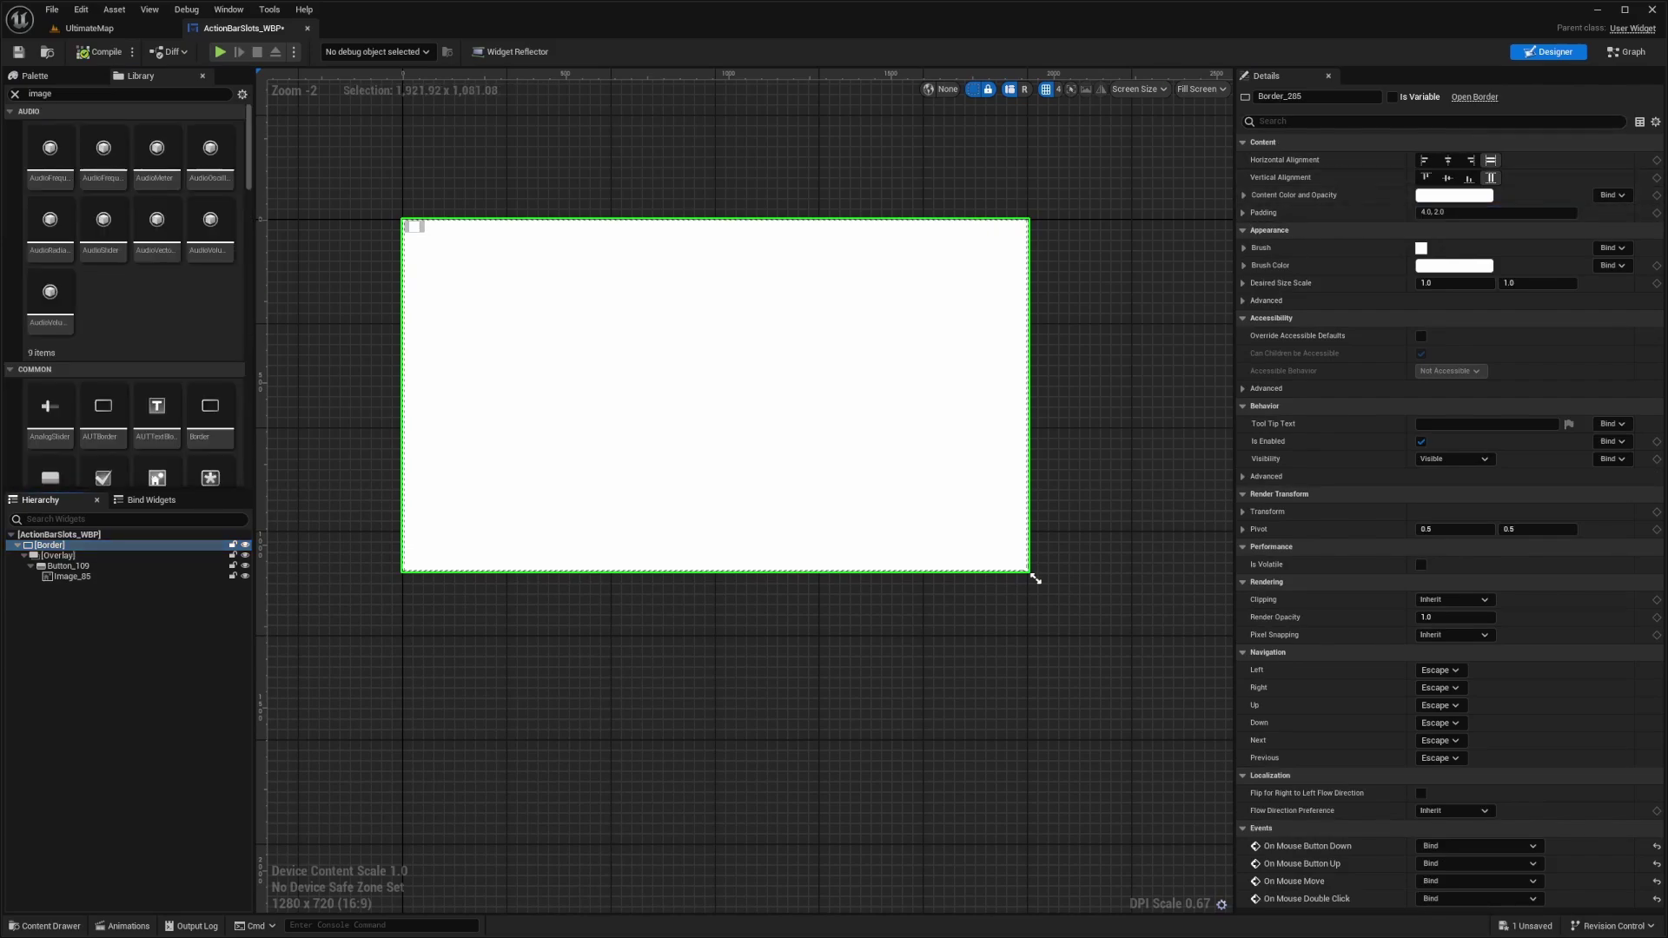
click(339, 284)
click(66, 555)
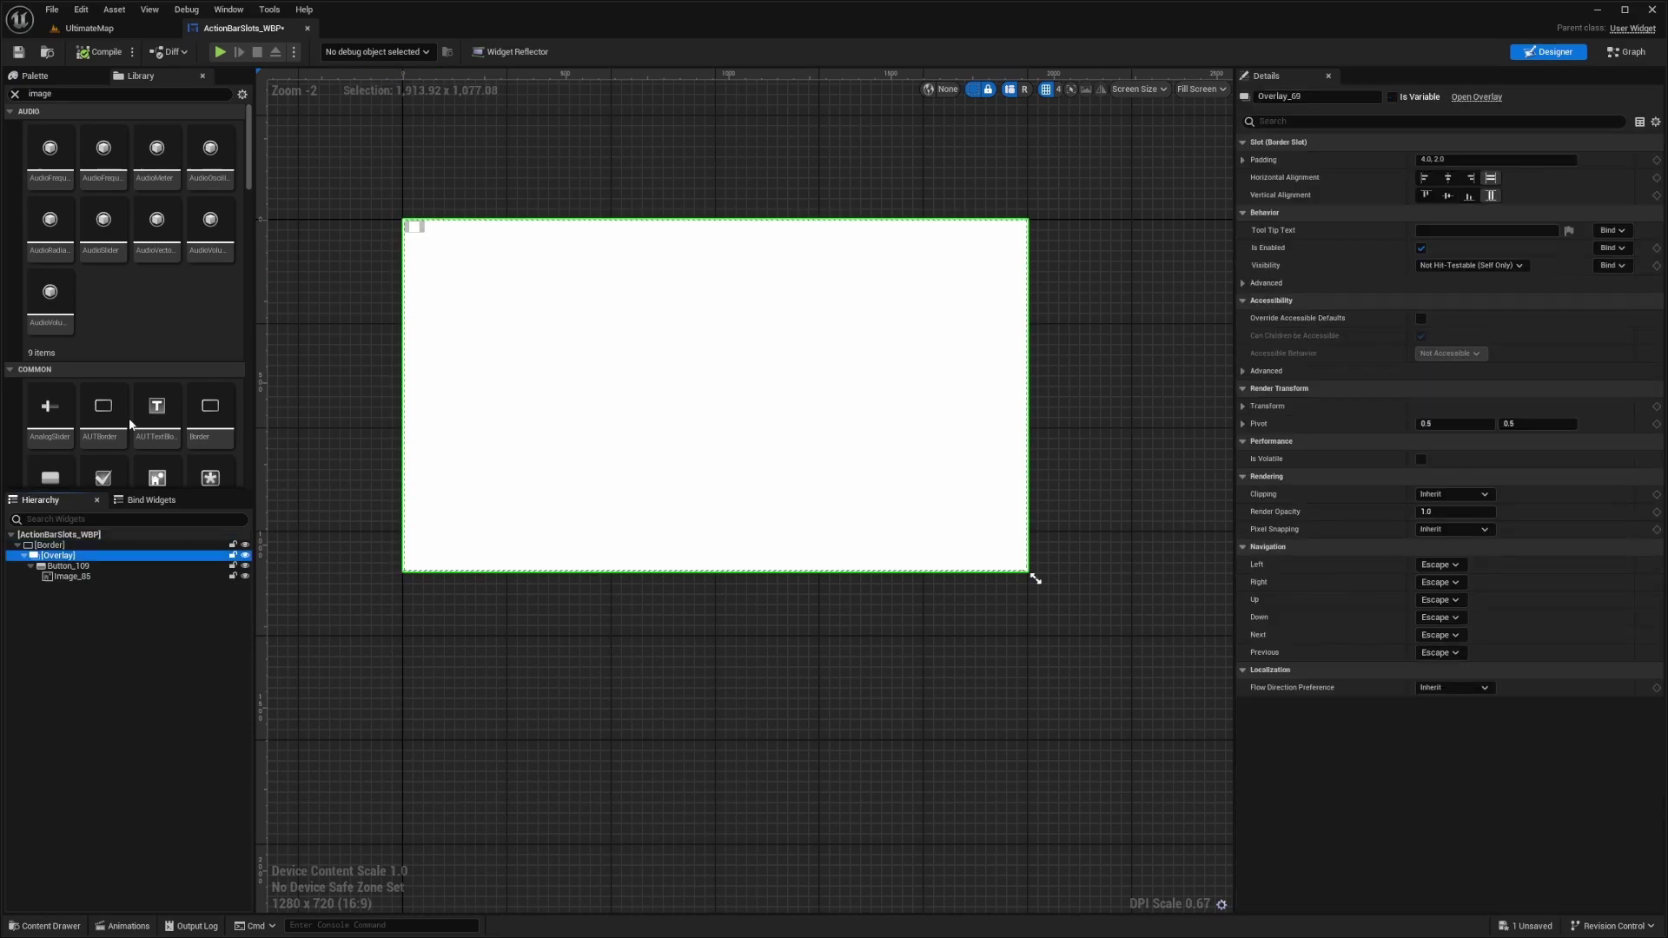
click(84, 577)
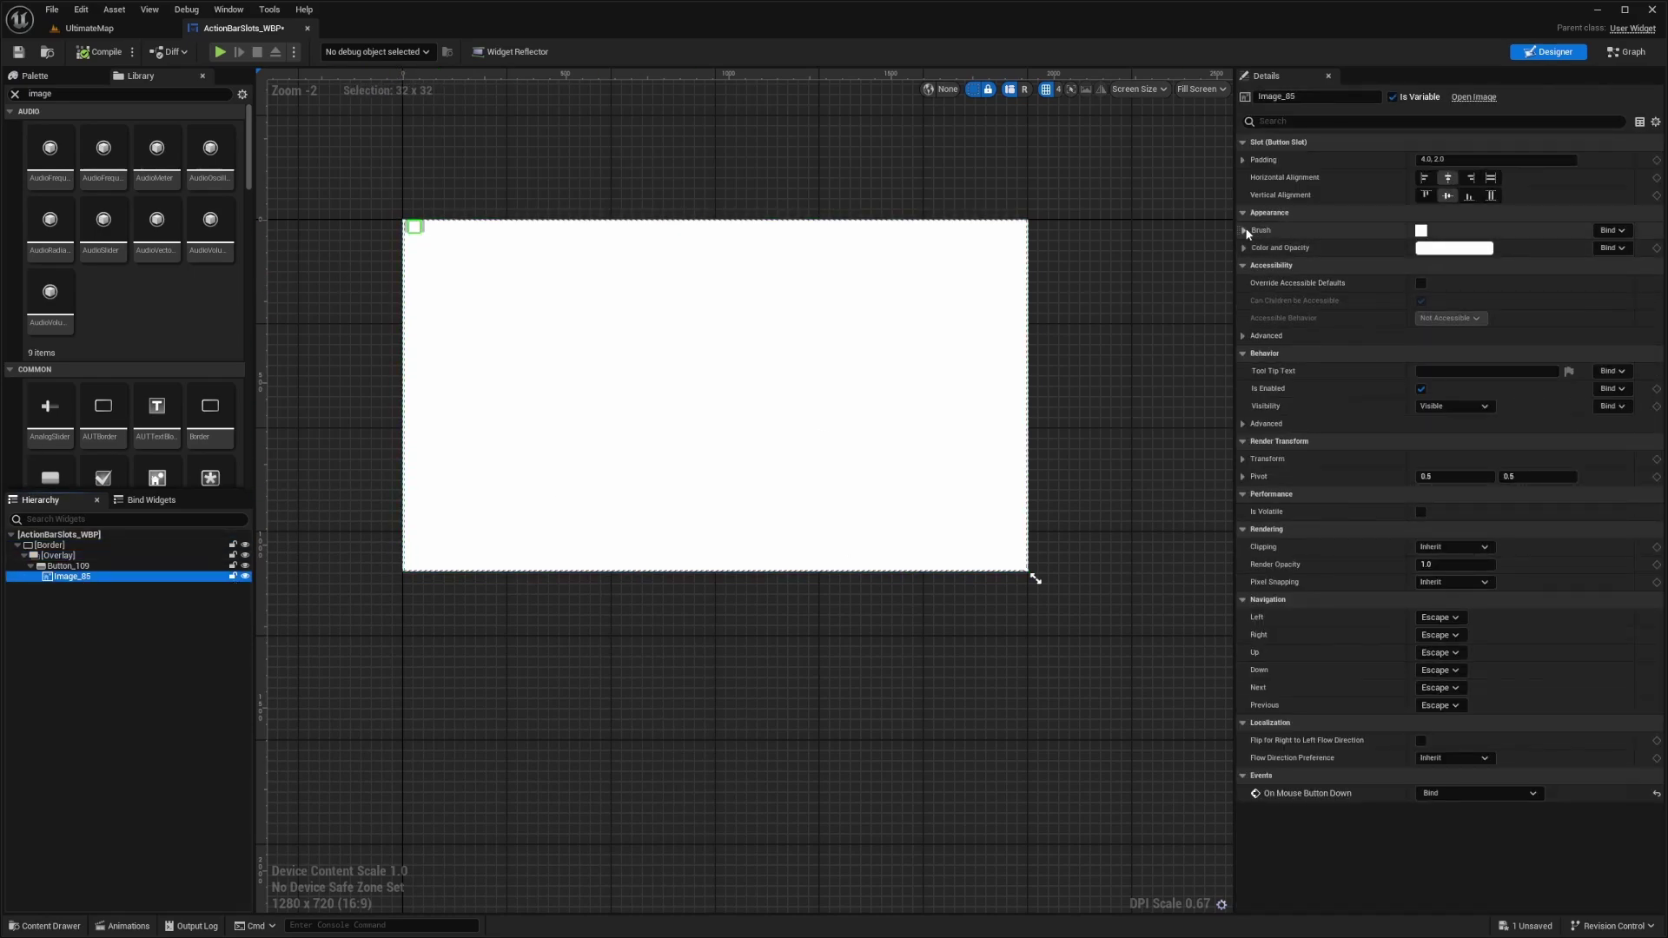
click(1247, 230)
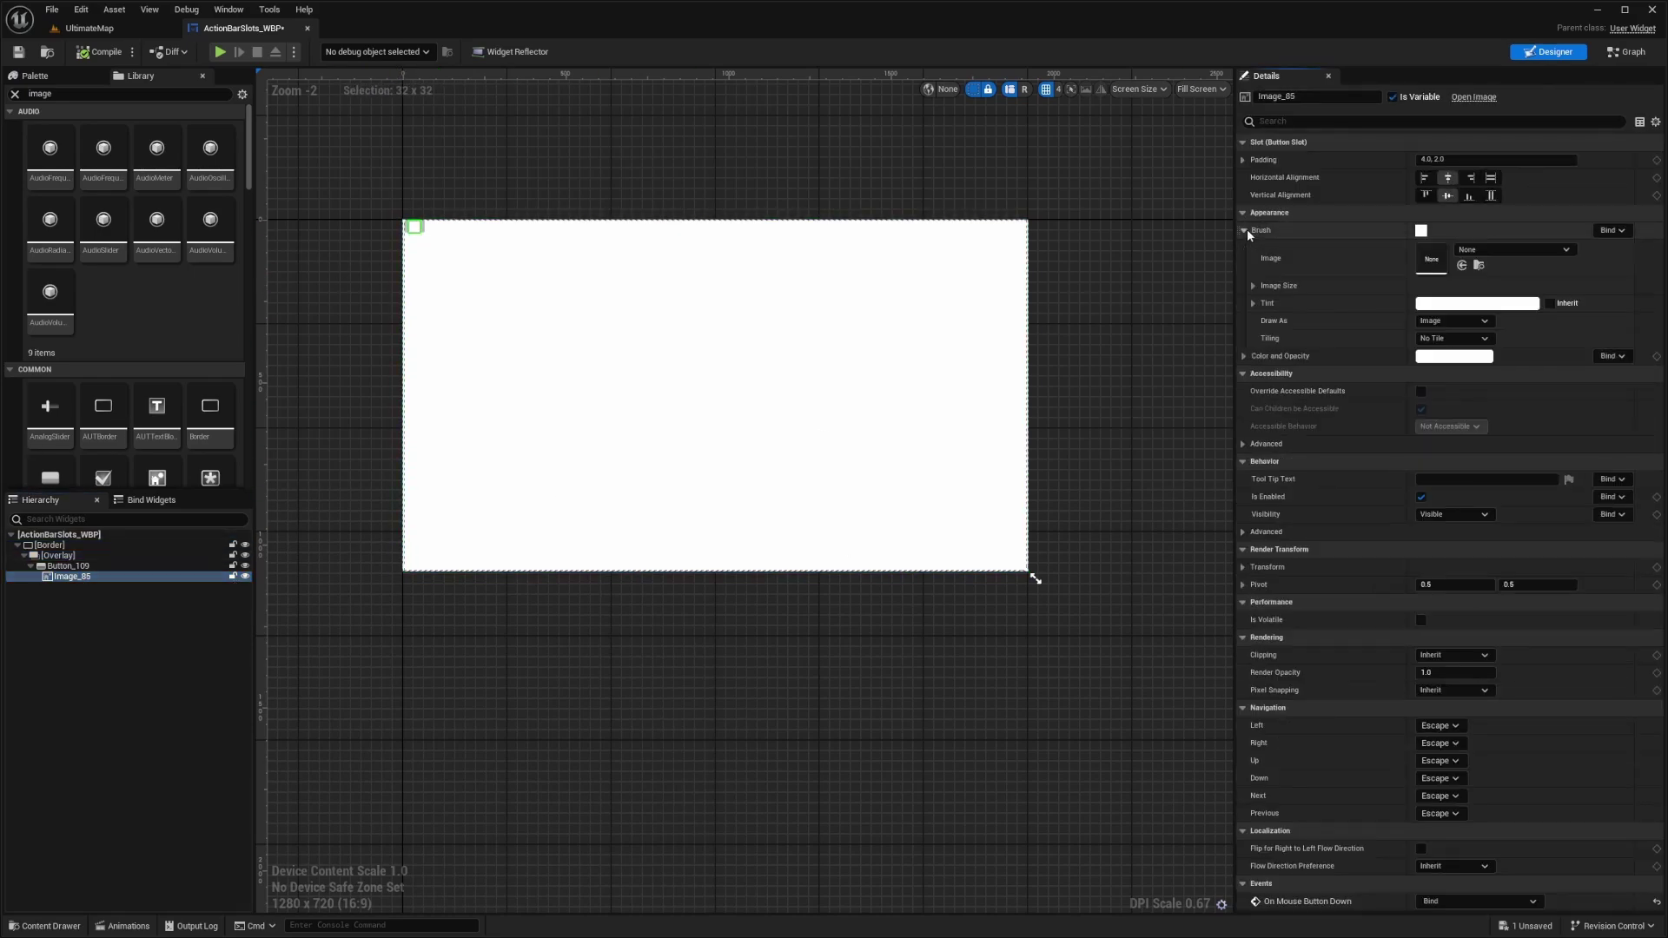
click(1254, 284)
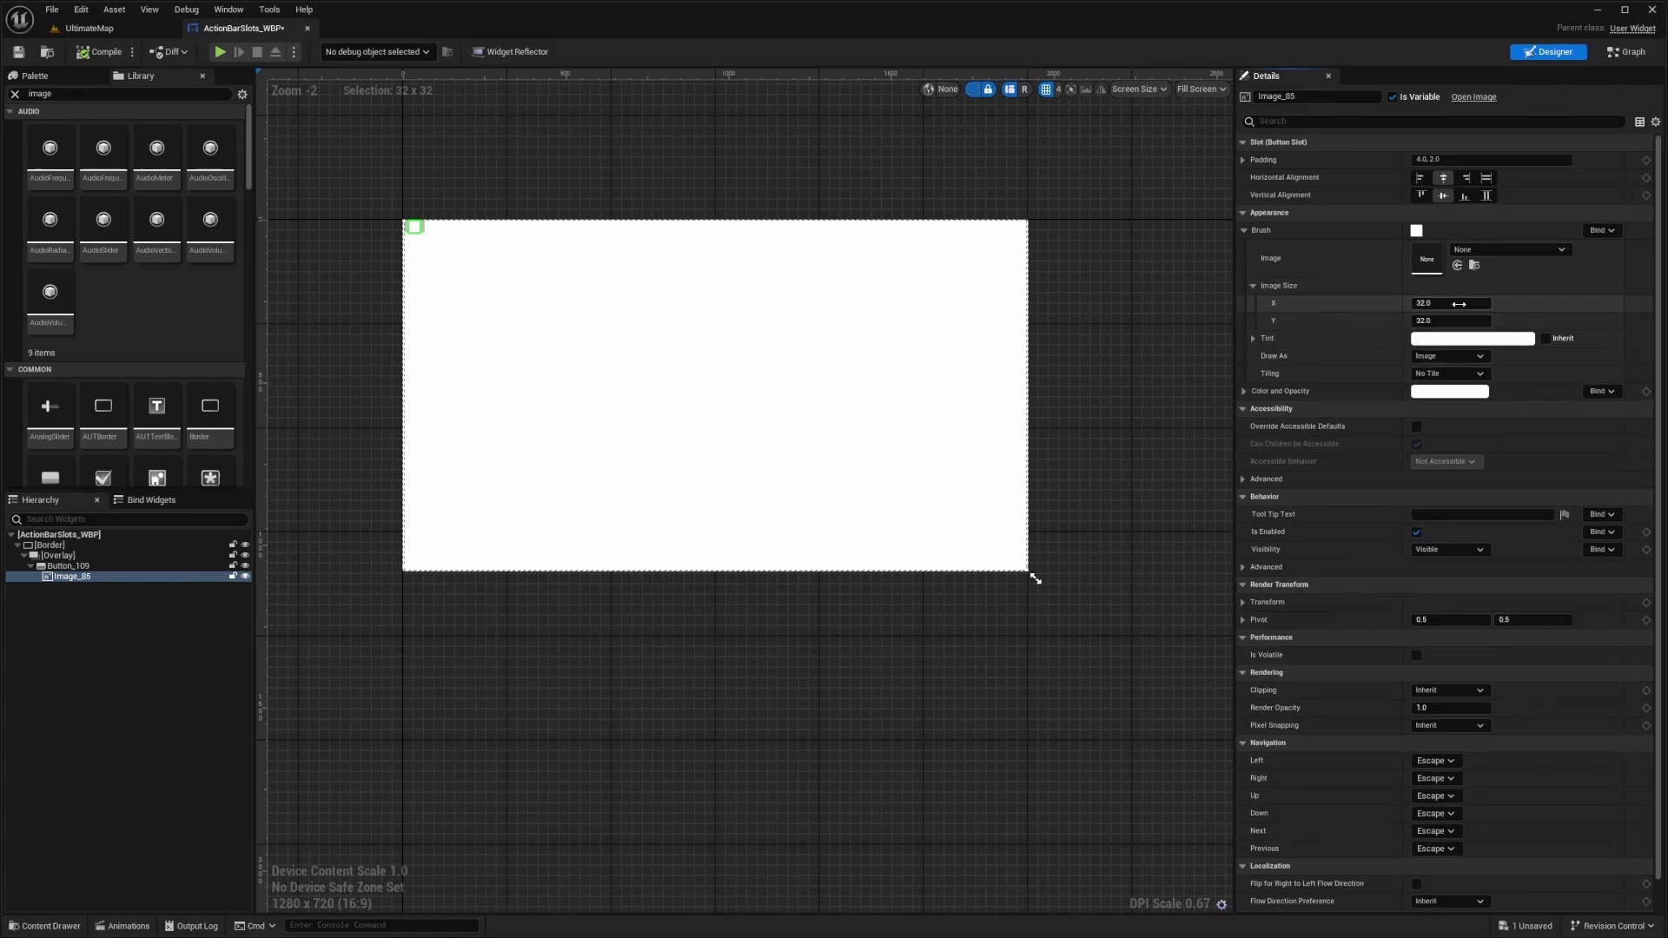
click(1449, 304)
text(128)
key(Tab)
text(128)
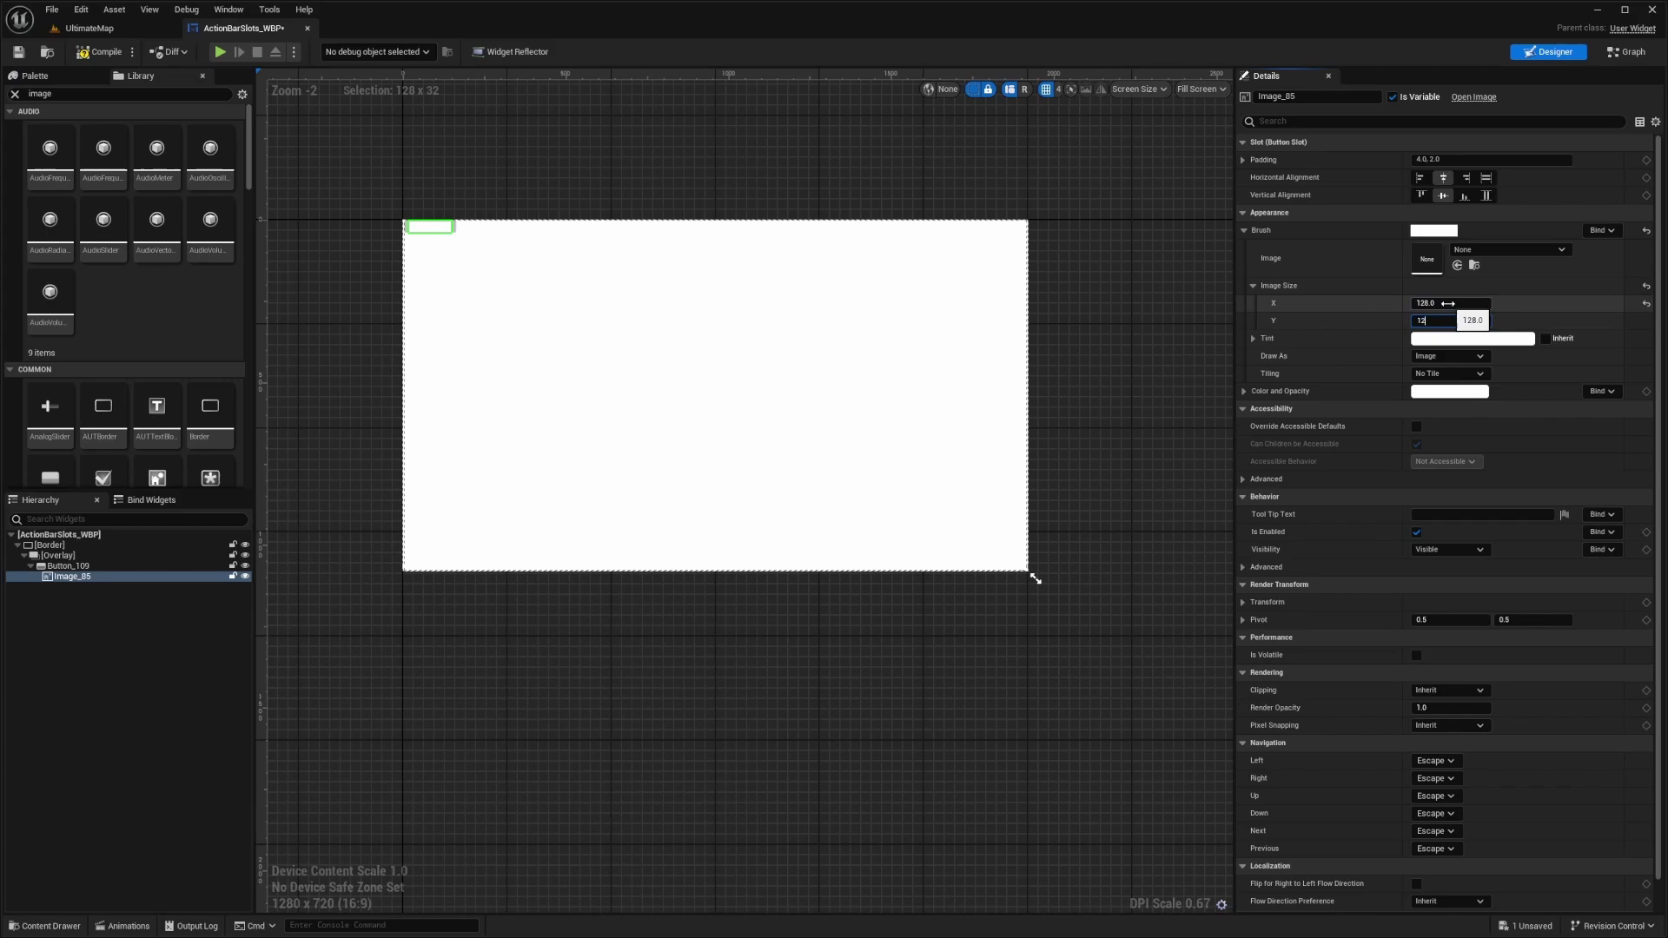
key(Return)
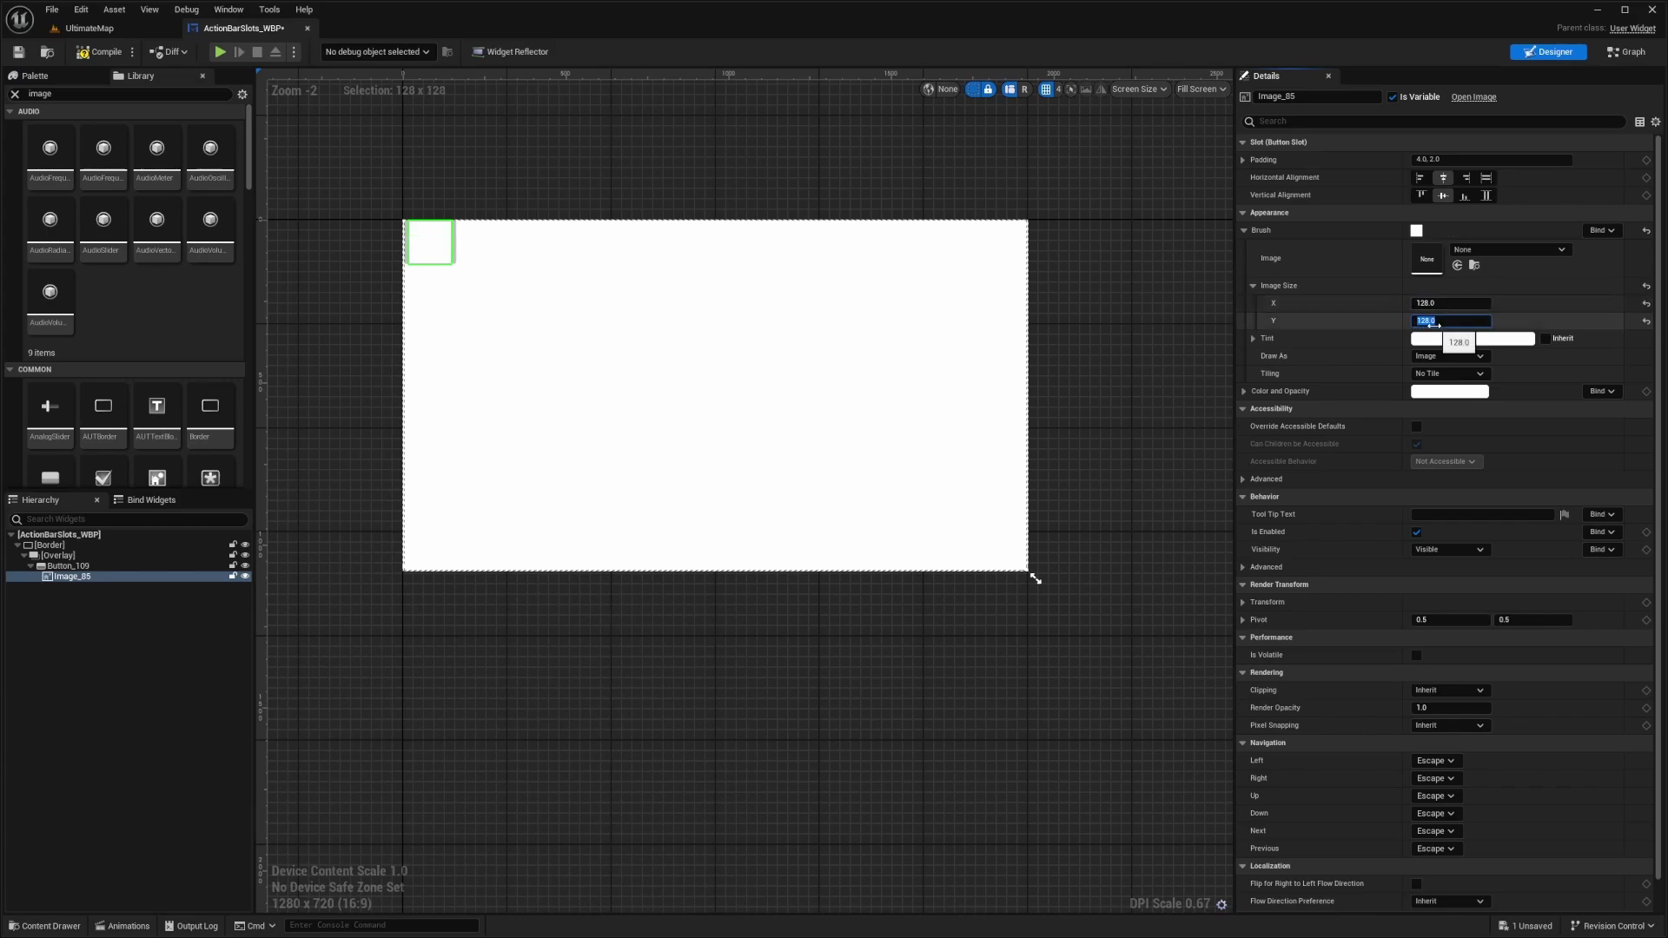
Switch the preview size mode from Fill Screen to Desired and zoom in on the slot
click(1197, 89)
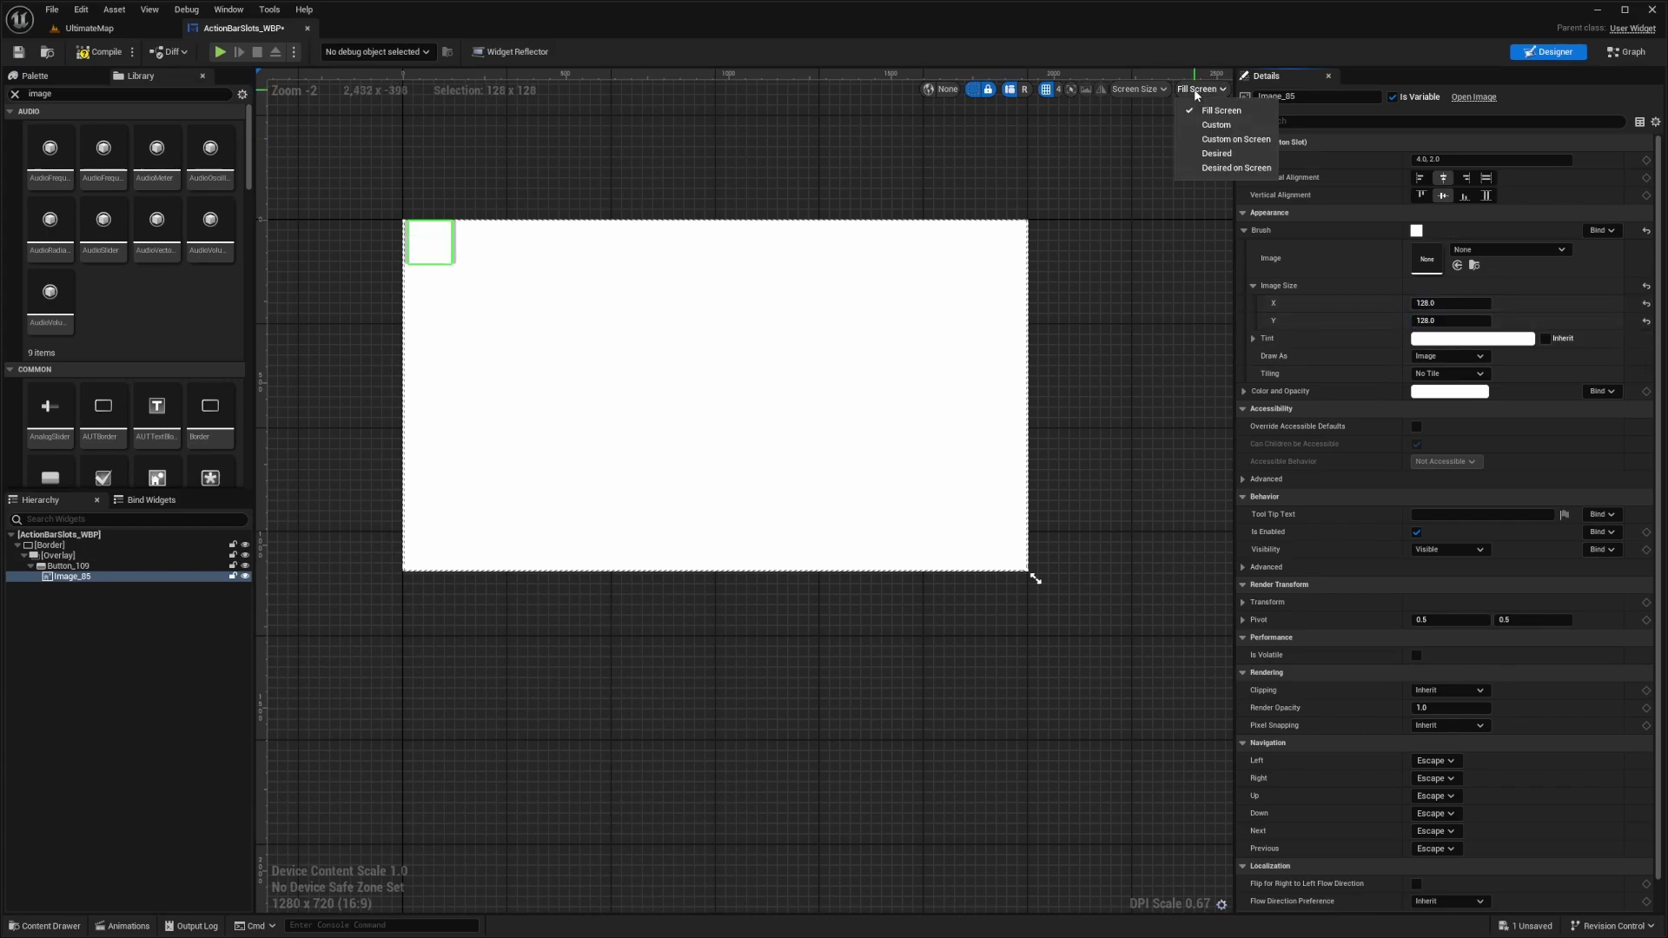
click(1217, 153)
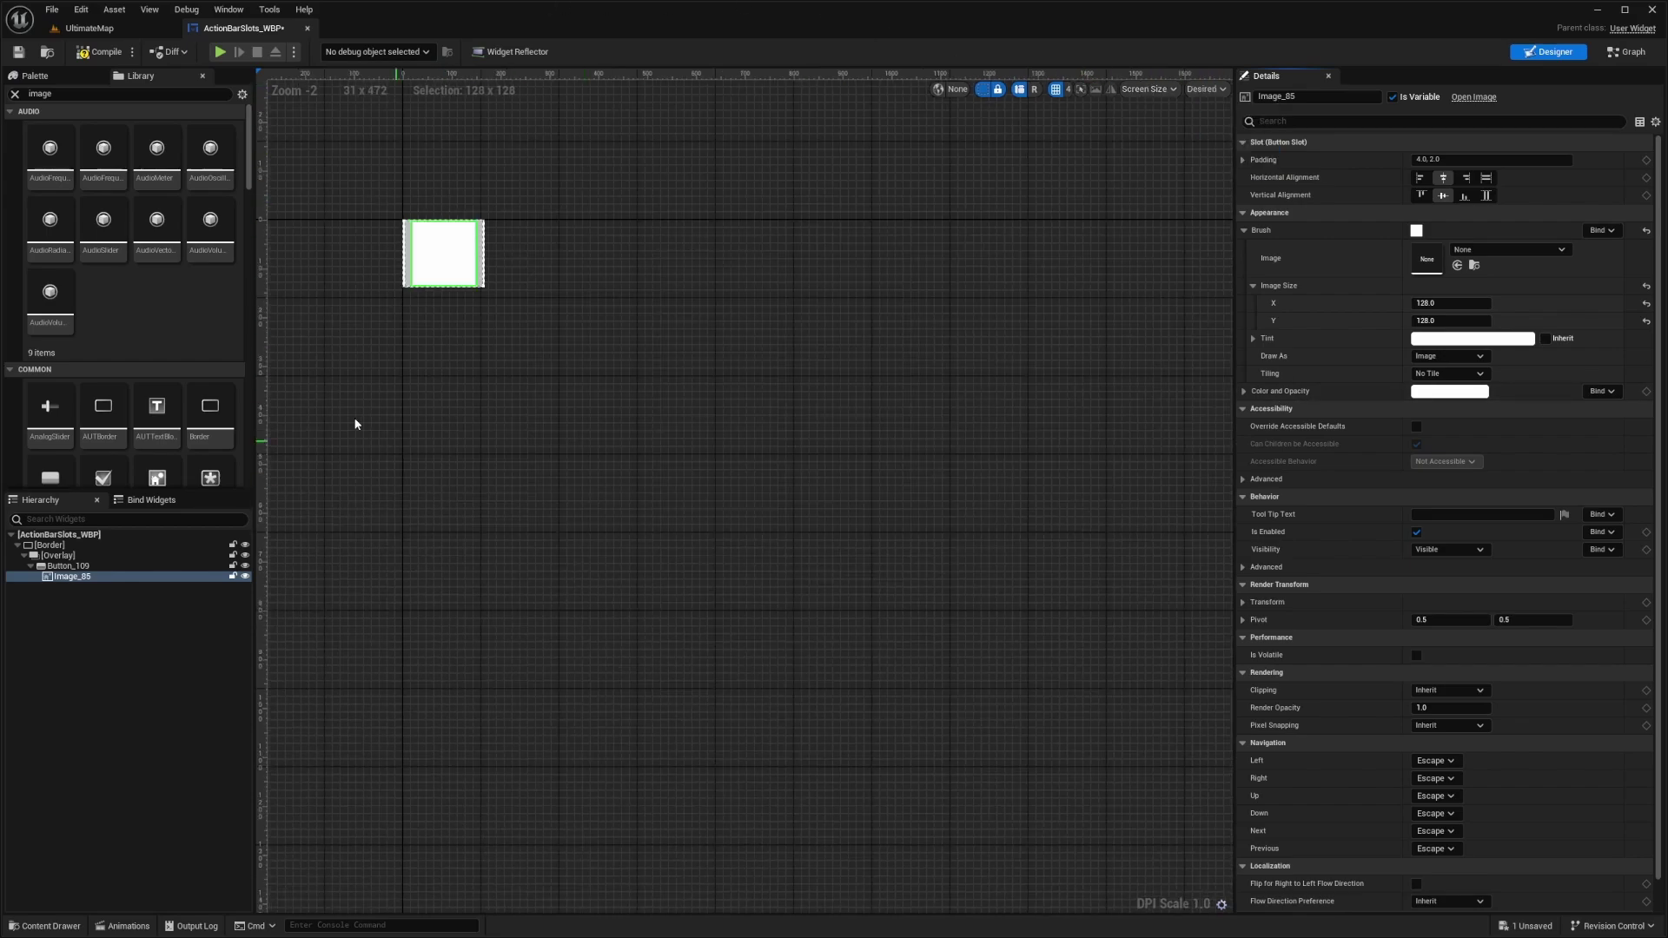
scroll(357, 212, up, 5)
scroll(374, 239, up, 2)
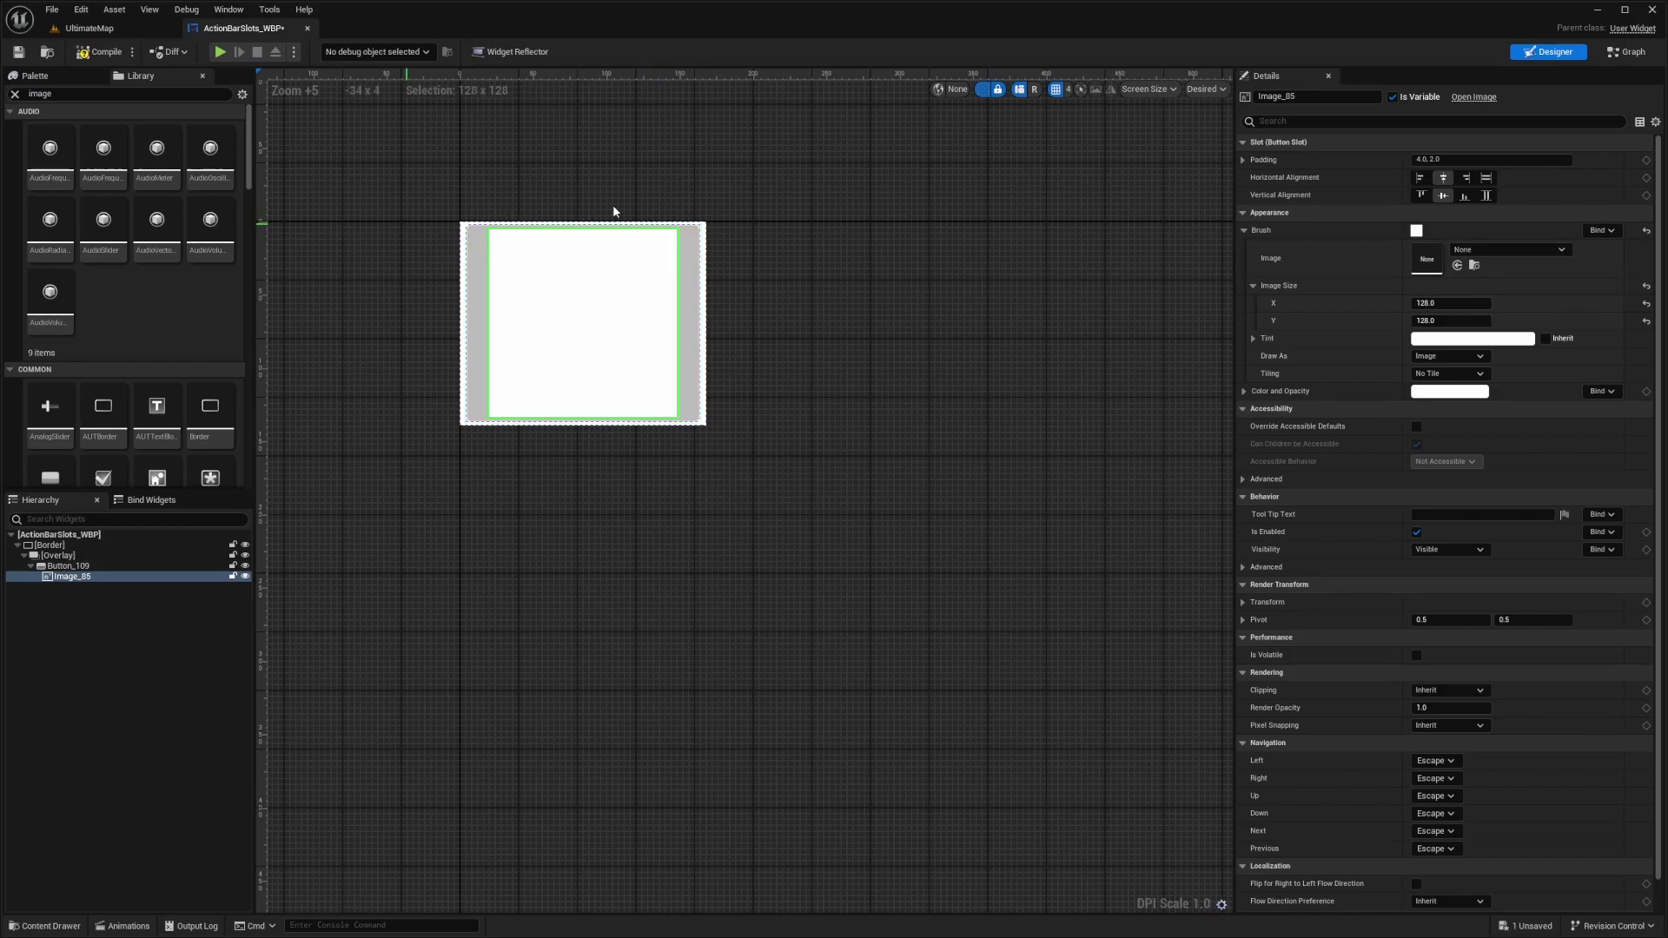
click(52, 545)
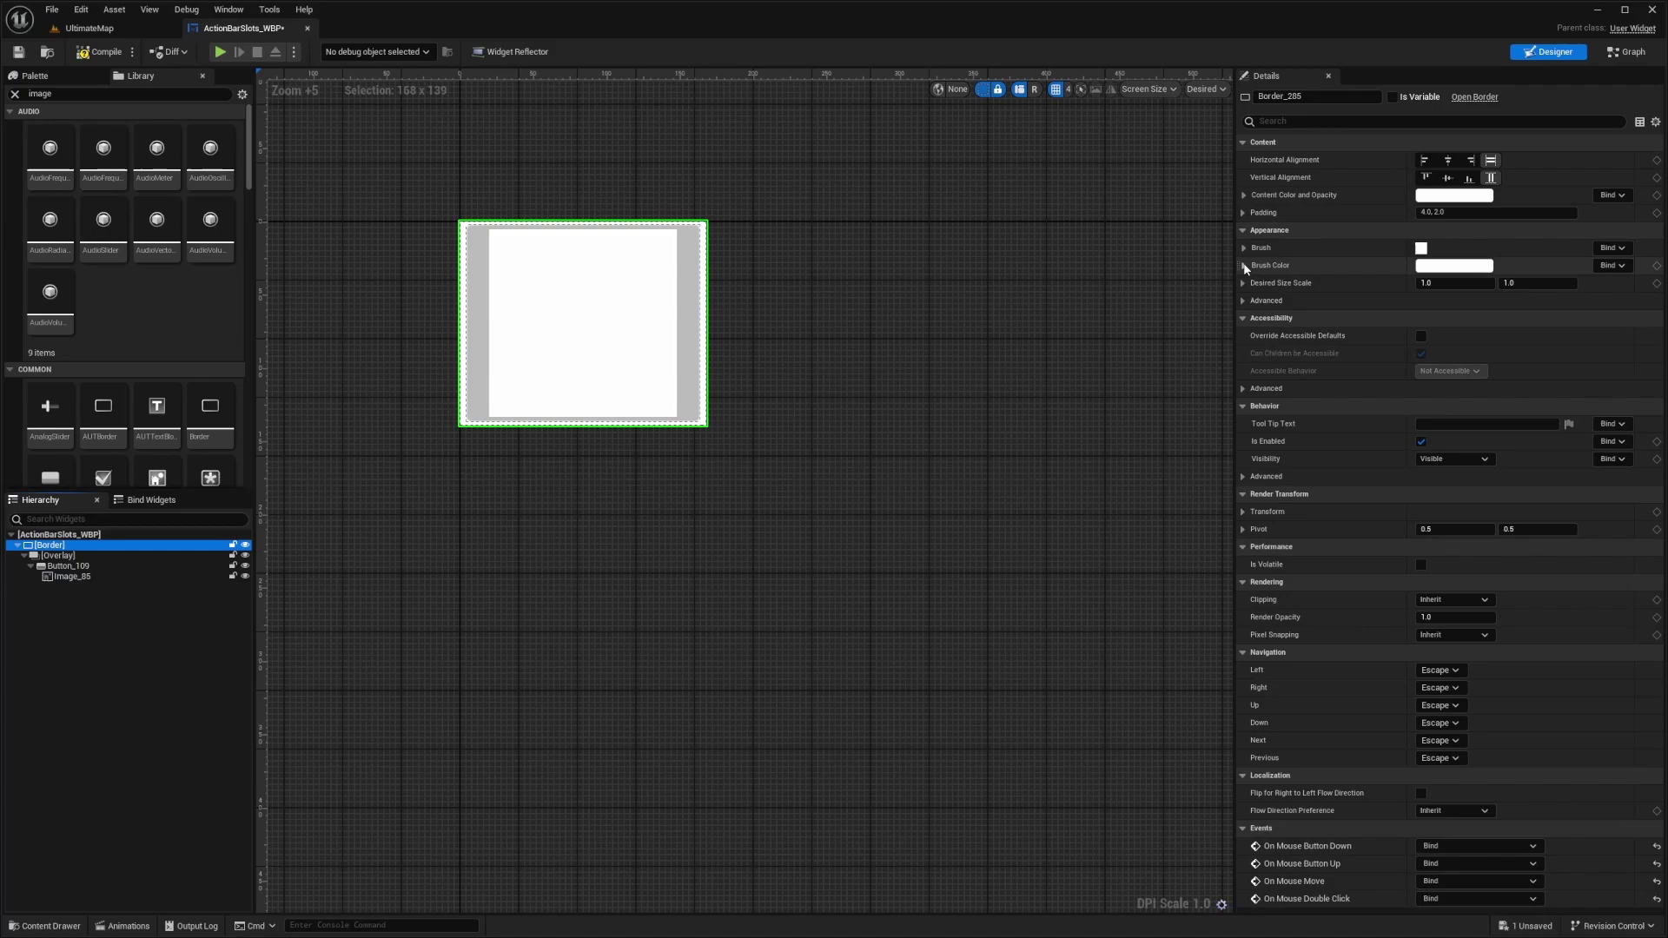
Set the Border's brush colour to dark grey, RGB 0.1, 0.1, 0.1
click(1244, 266)
click(1434, 267)
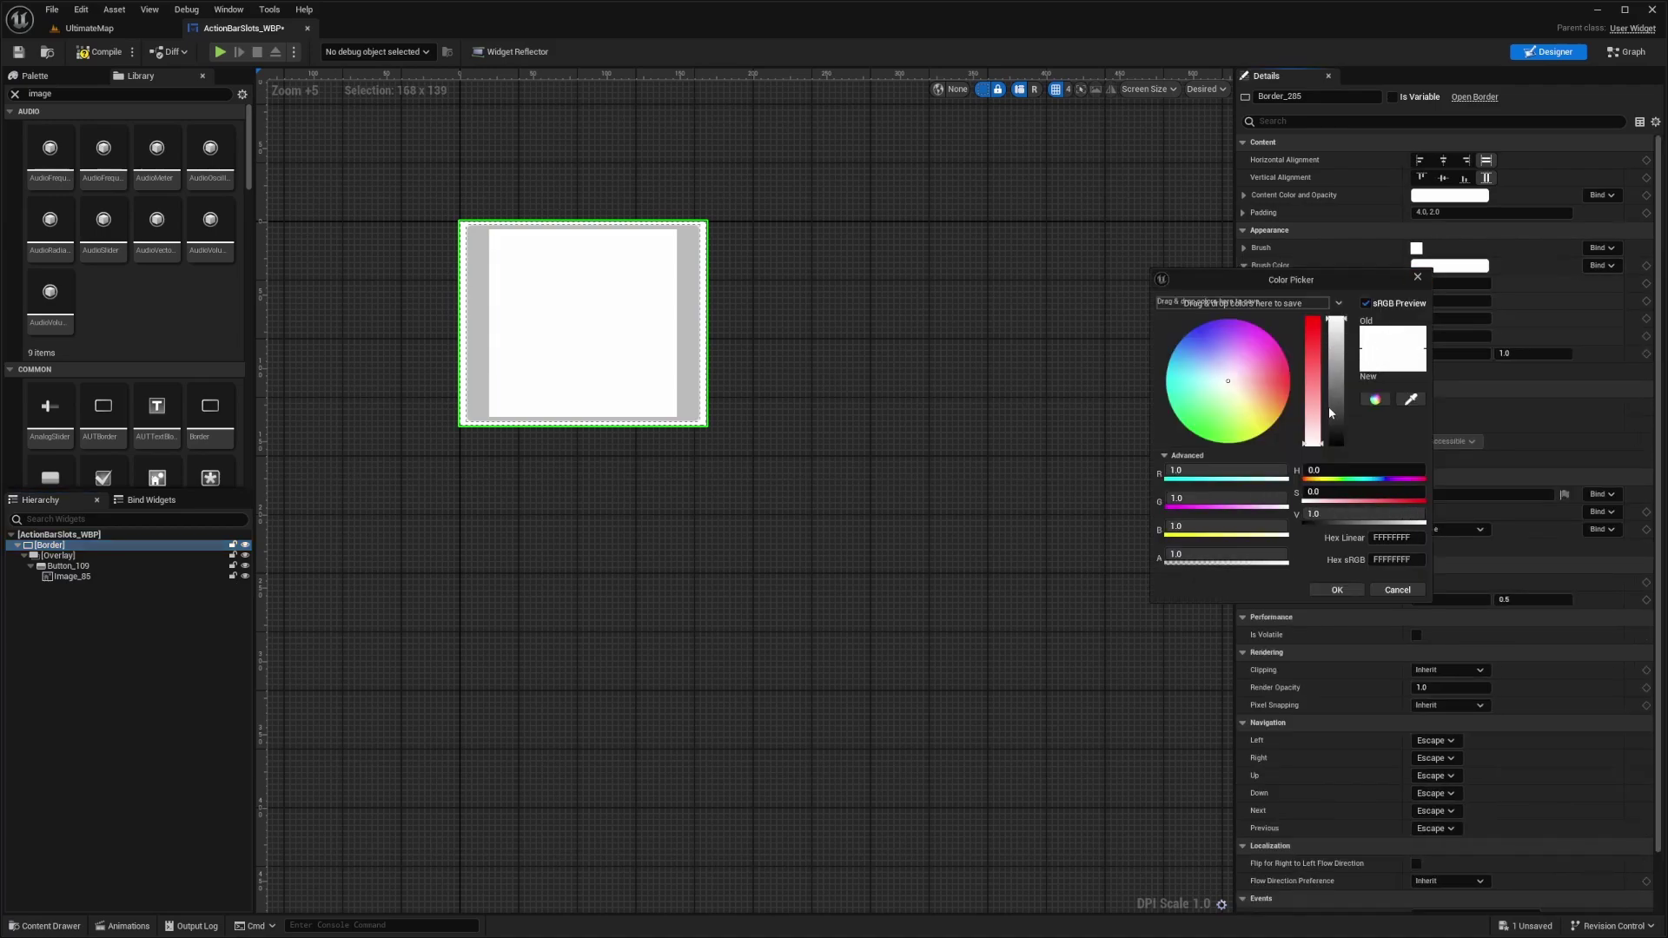
drag(1332, 413, 1334, 427)
click(1456, 282)
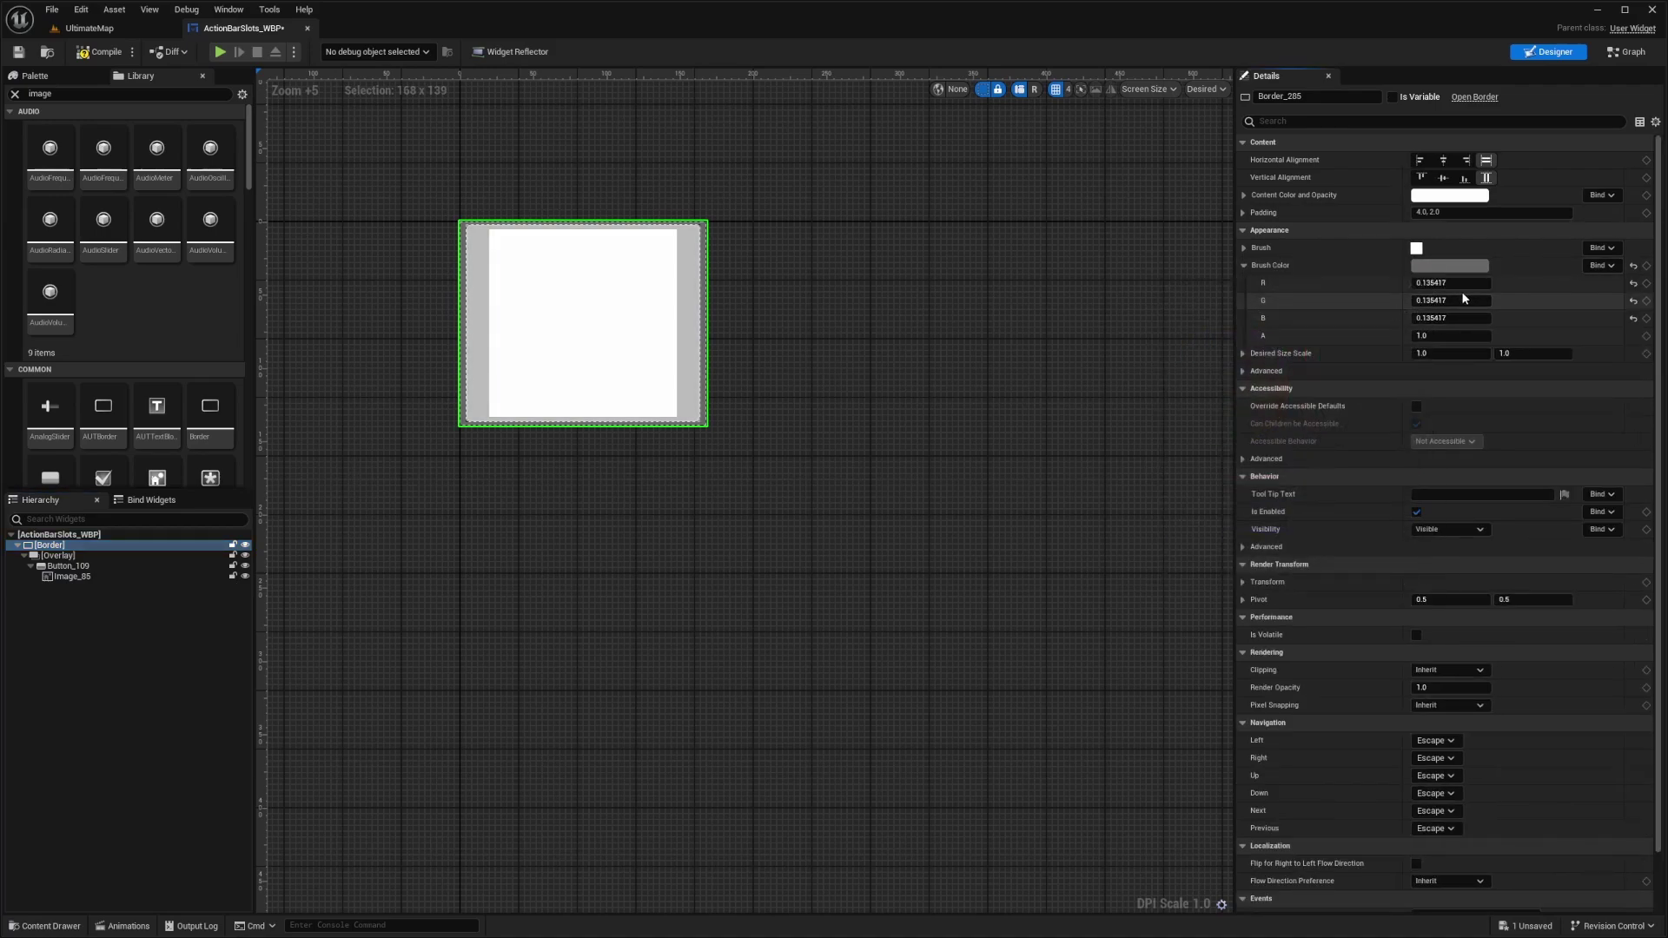
click(1457, 282)
text(0.1)
key(Tab)
text(0.1)
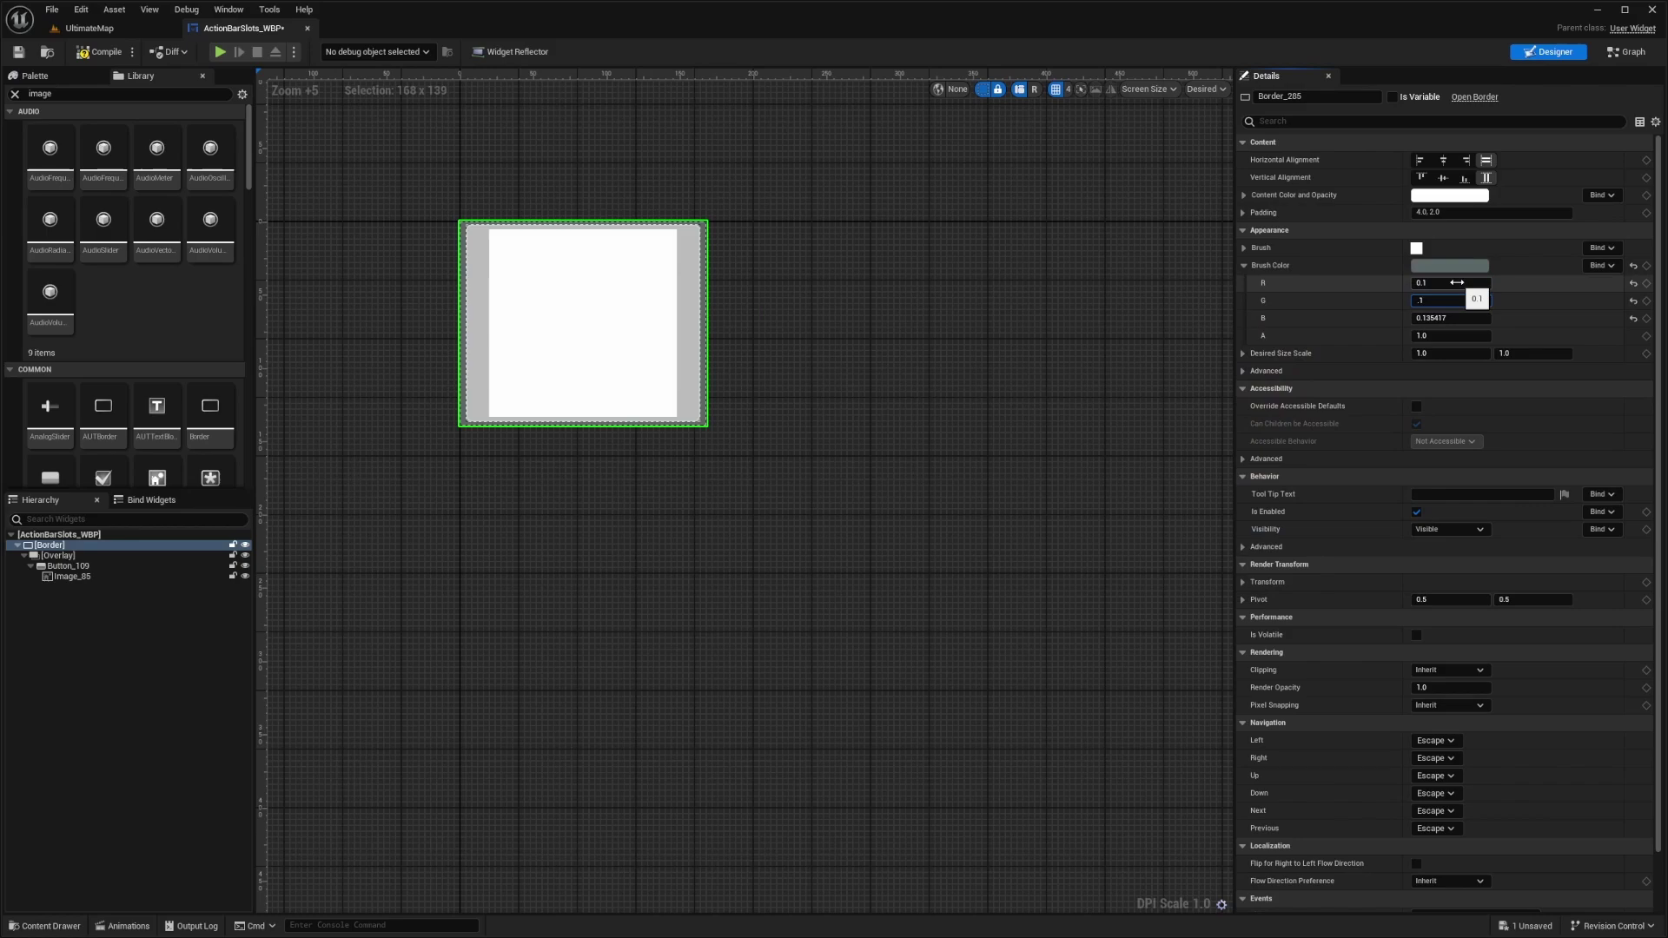
key(Tab)
text(0.1)
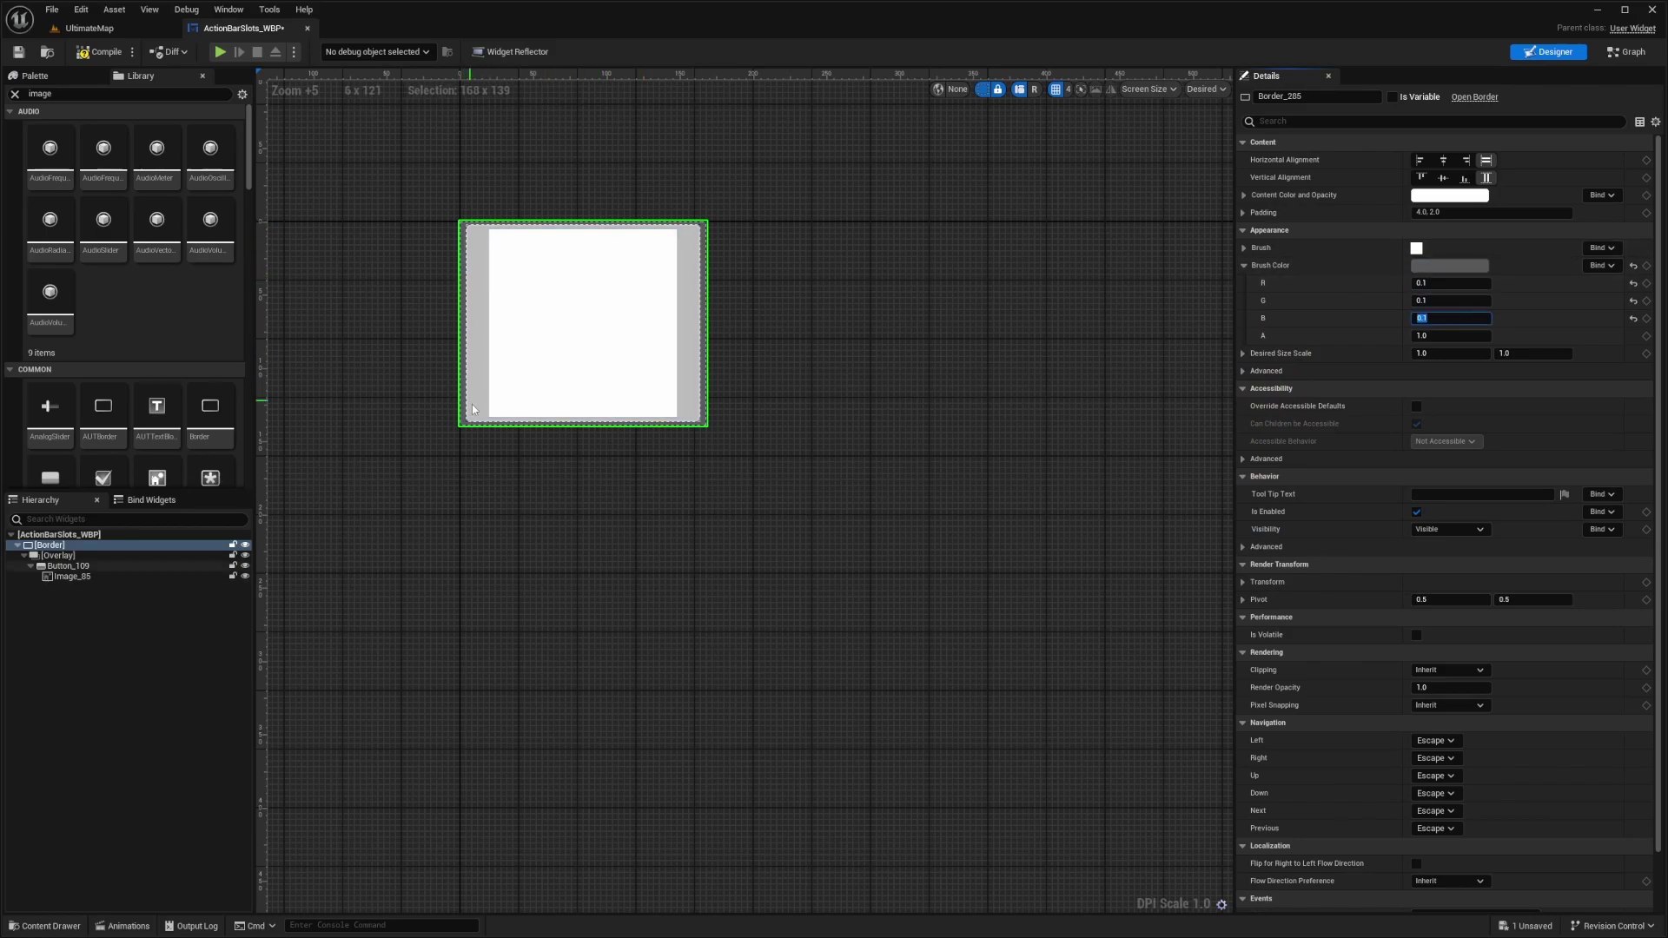
Give the Border a padding of 6
click(1470, 211)
key(ctrl+a)
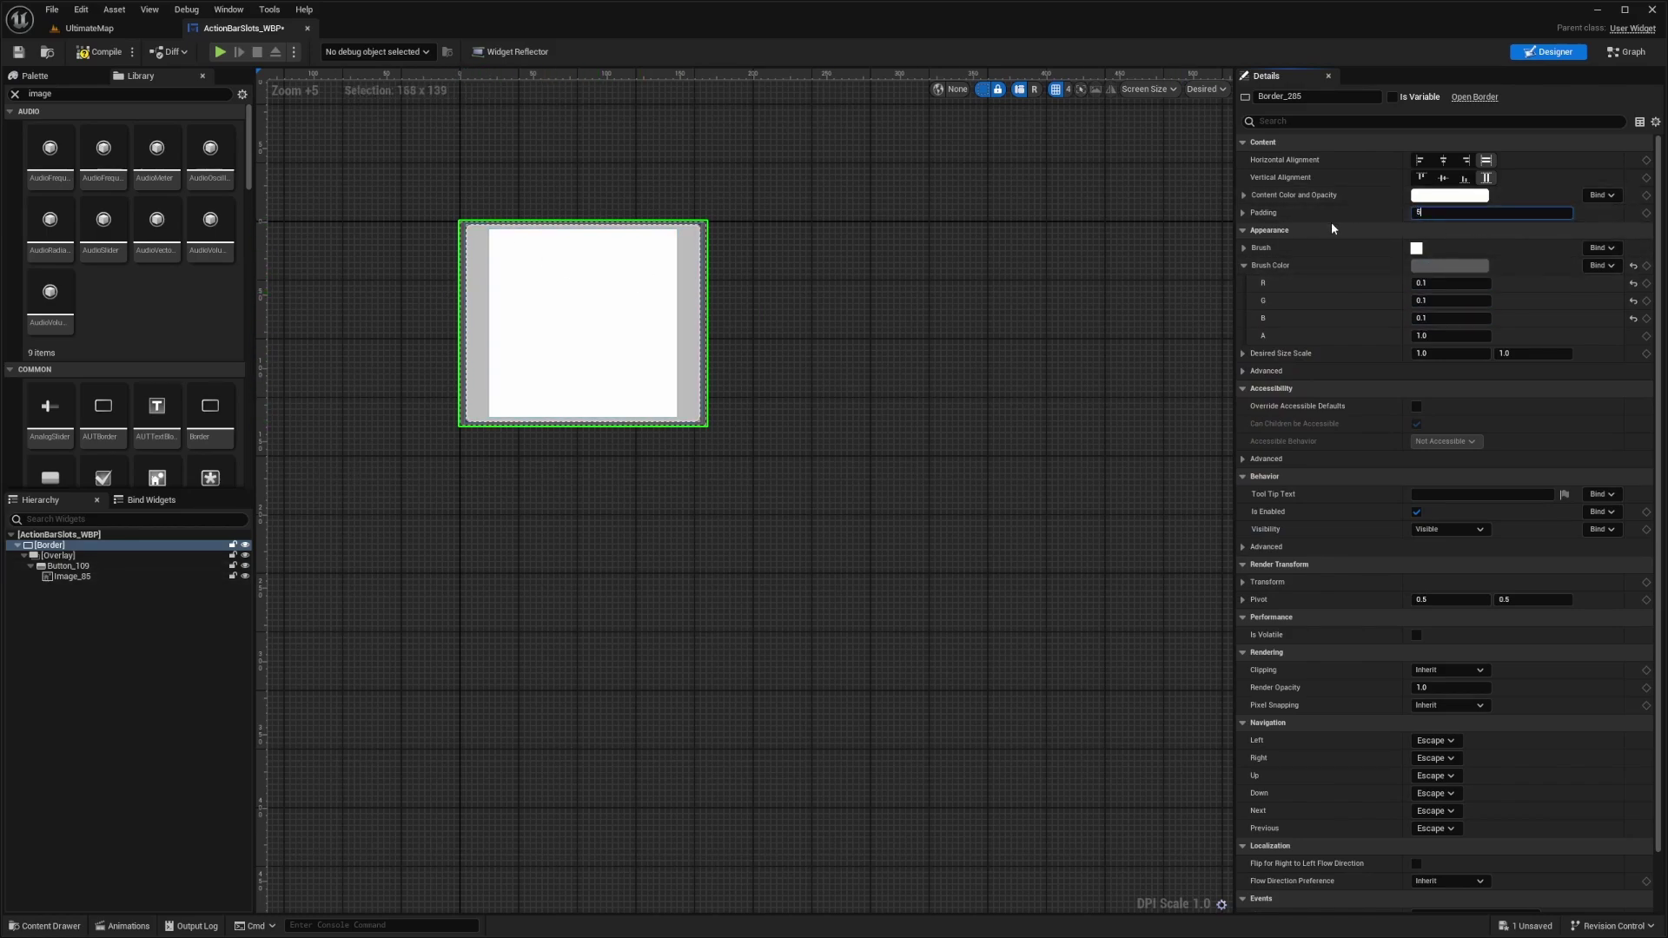
text(6)
key(Return)
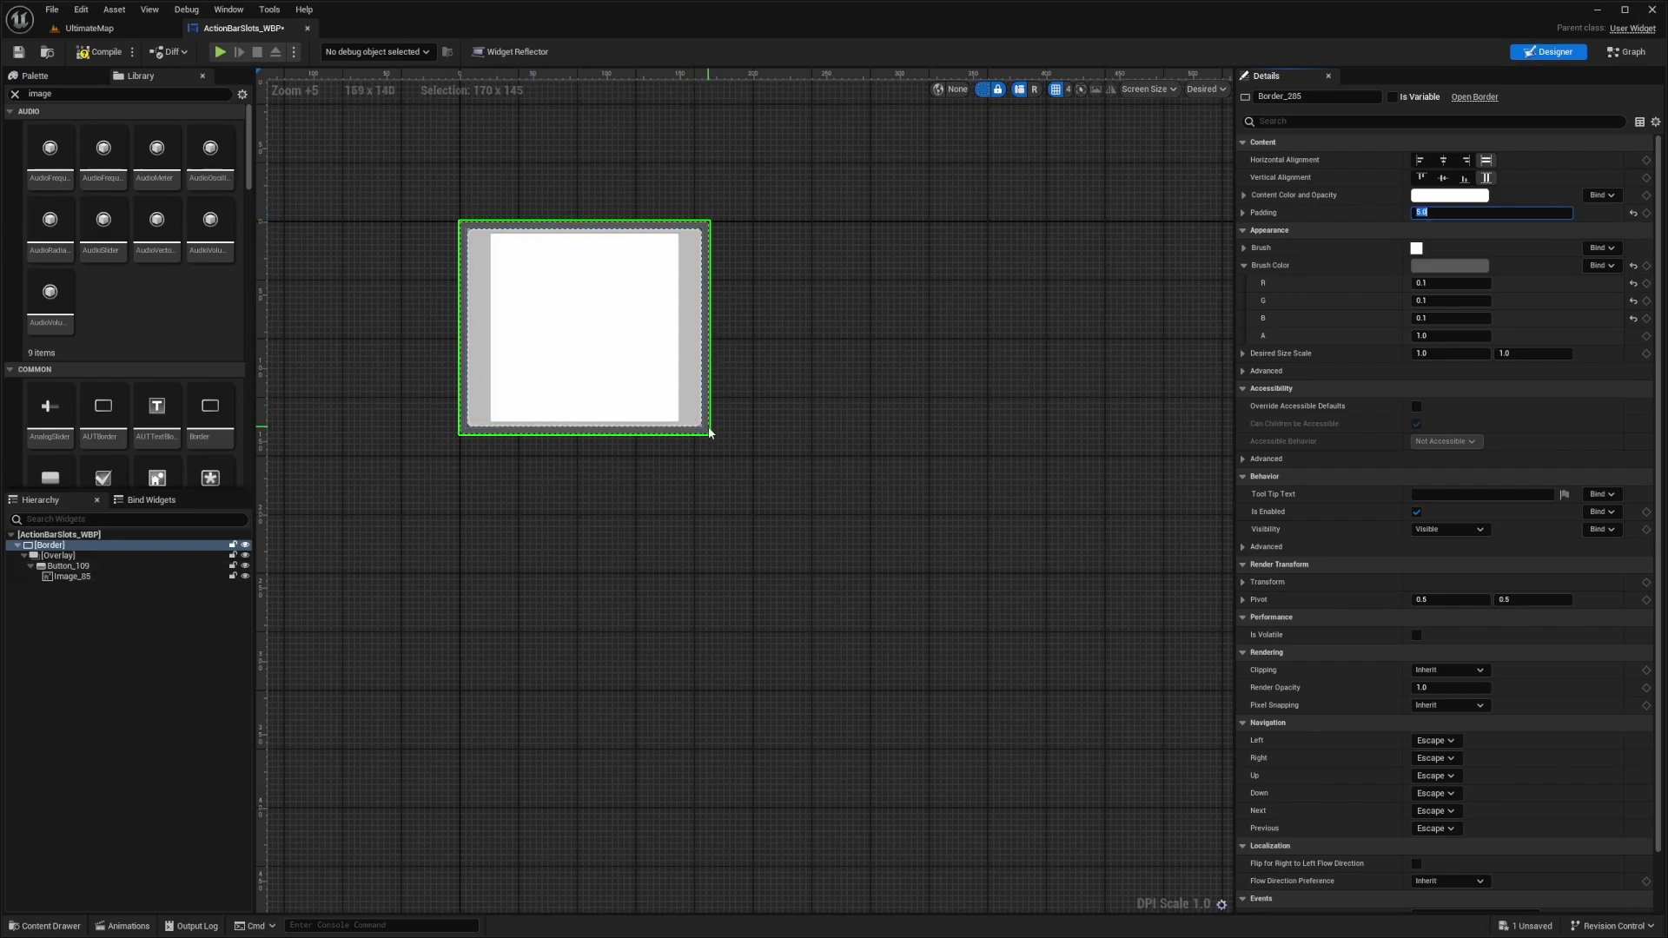
Give the Overlay a padding of 5
click(58, 556)
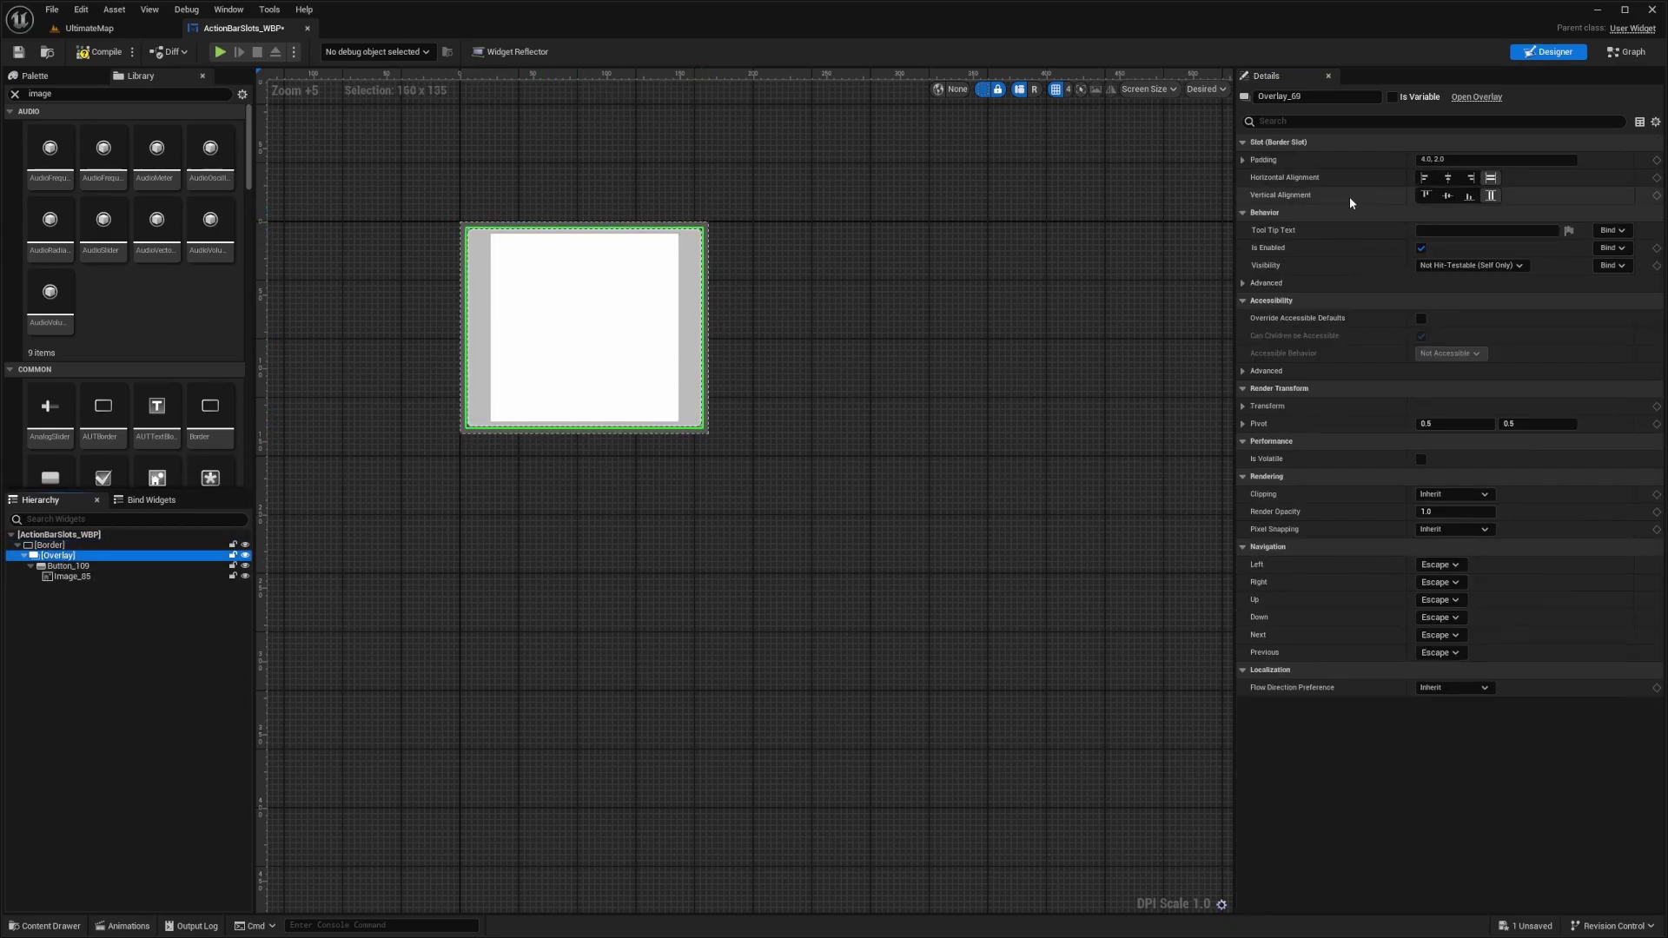
click(1487, 160)
text(5)
key(Return)
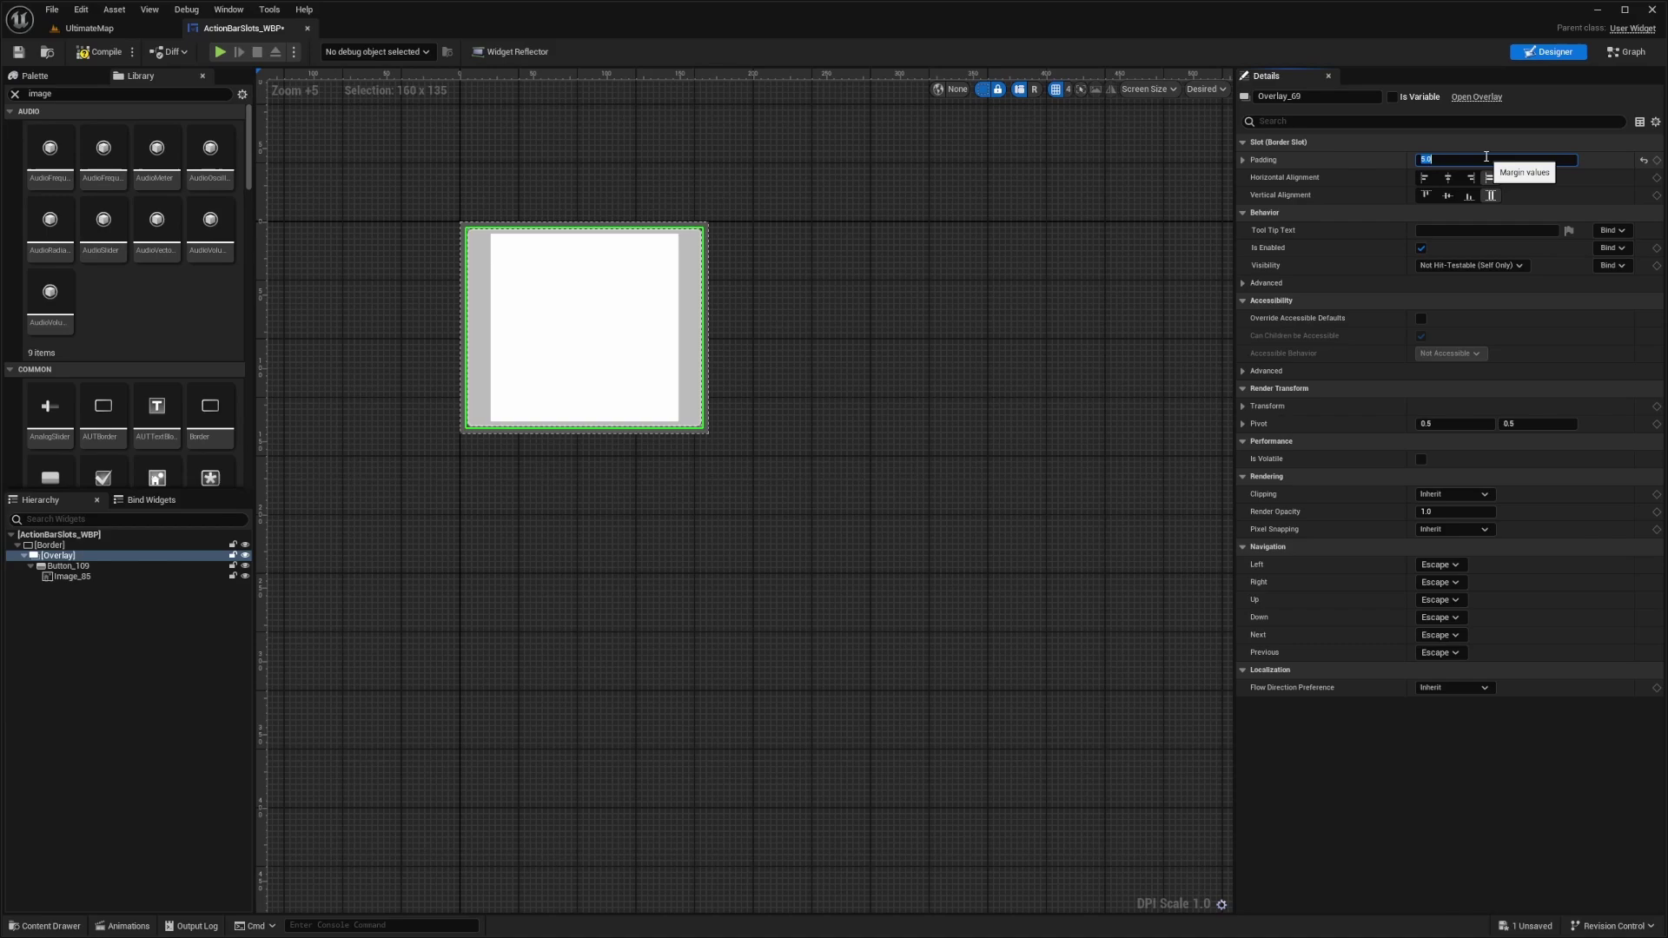
Make the Button's background transparent by setting its alpha to 0
click(78, 567)
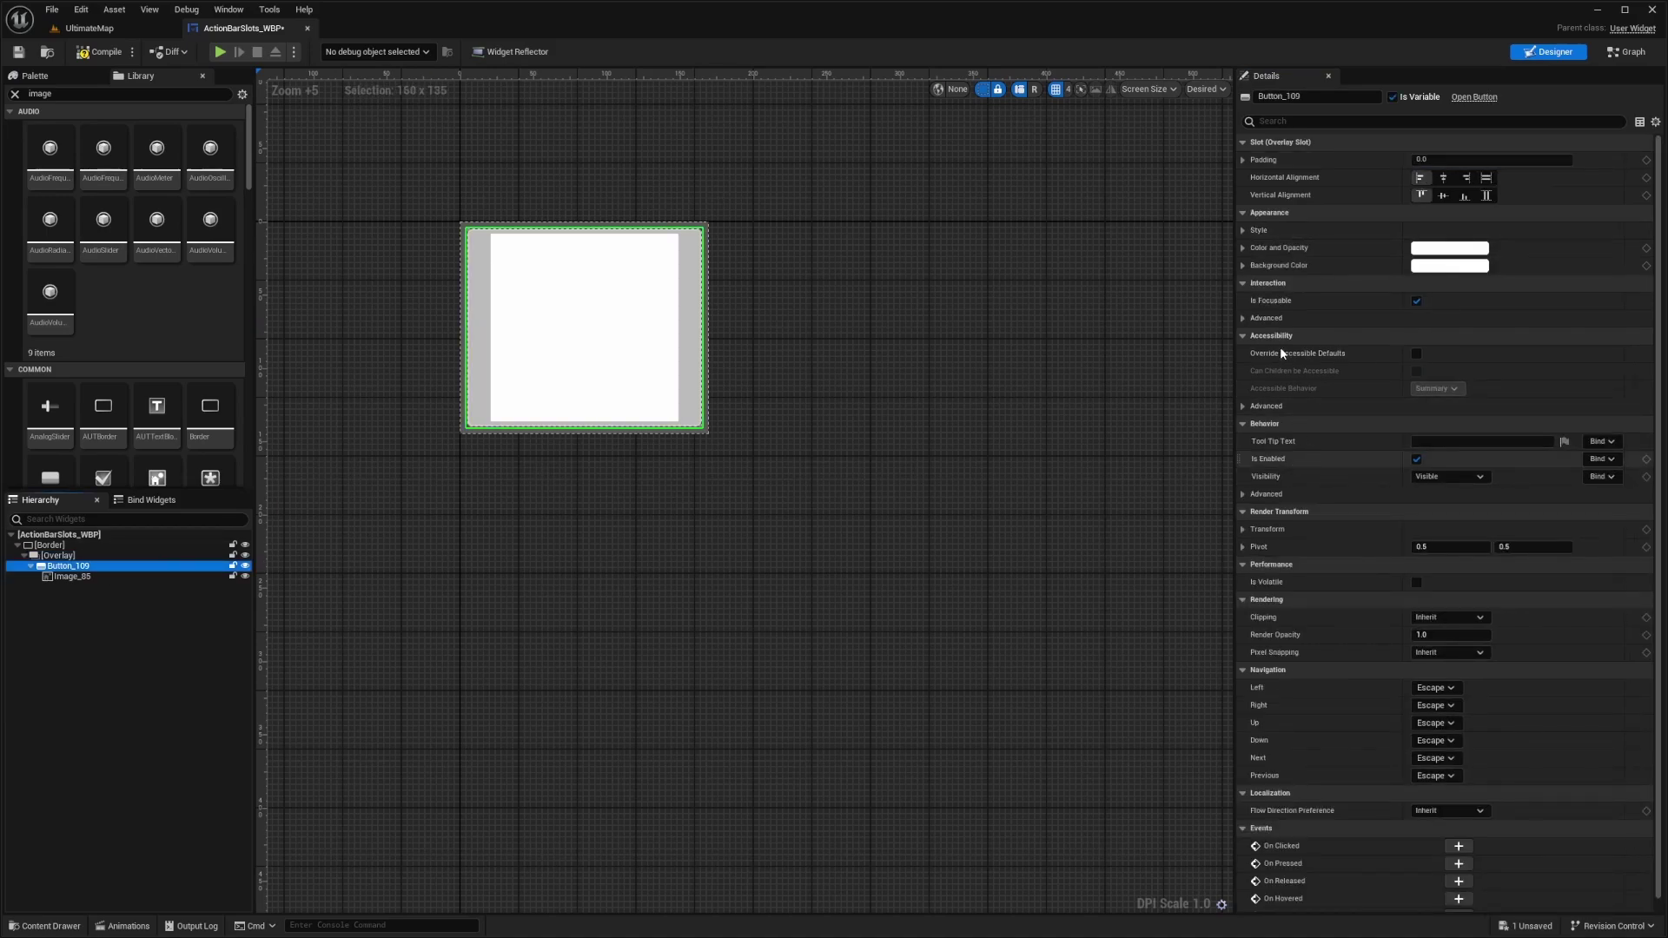
click(1244, 265)
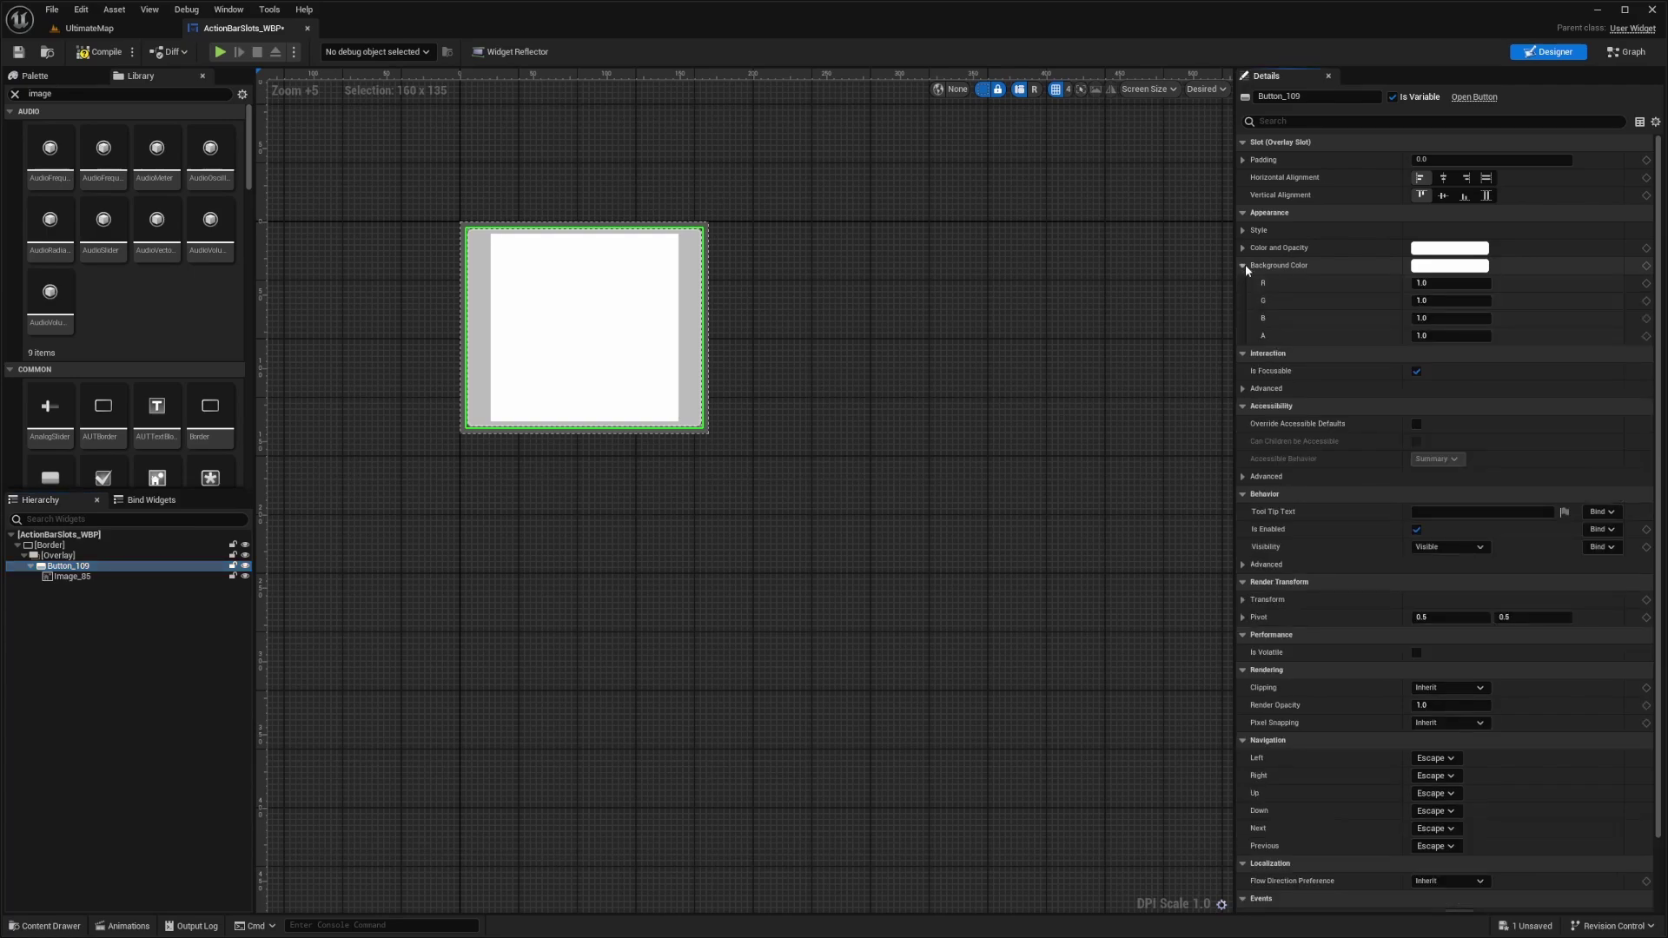
click(1452, 337)
text(0)
key(Return)
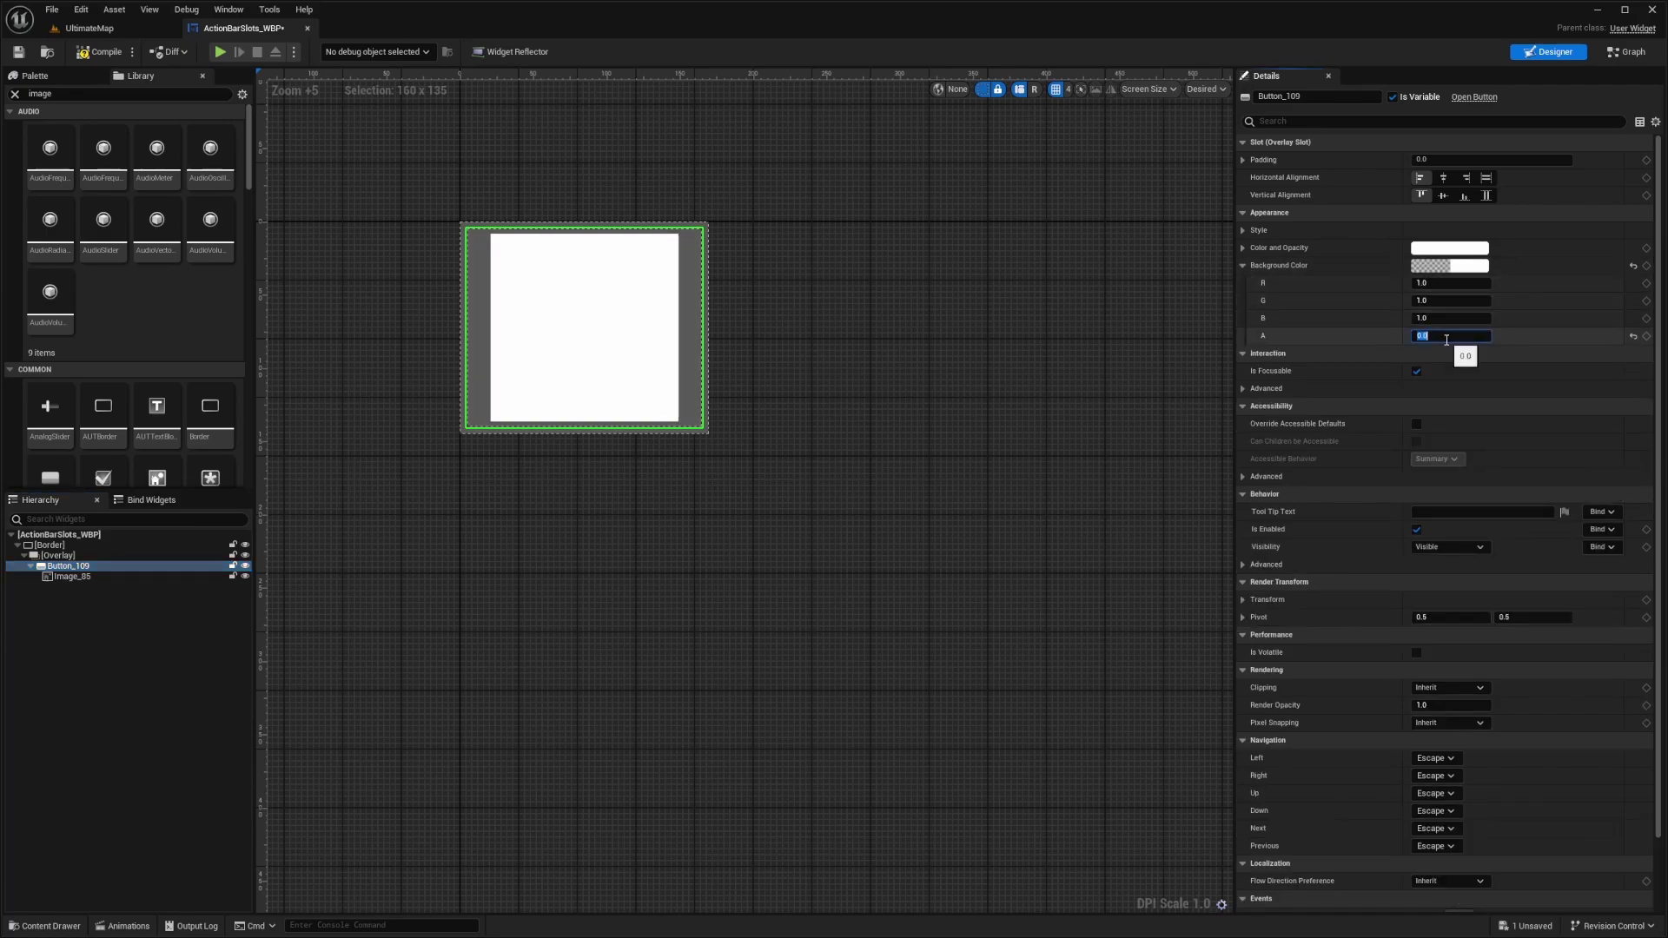
Give the slot image a padding of 5
click(85, 582)
click(1468, 162)
text(5)
key(Return)
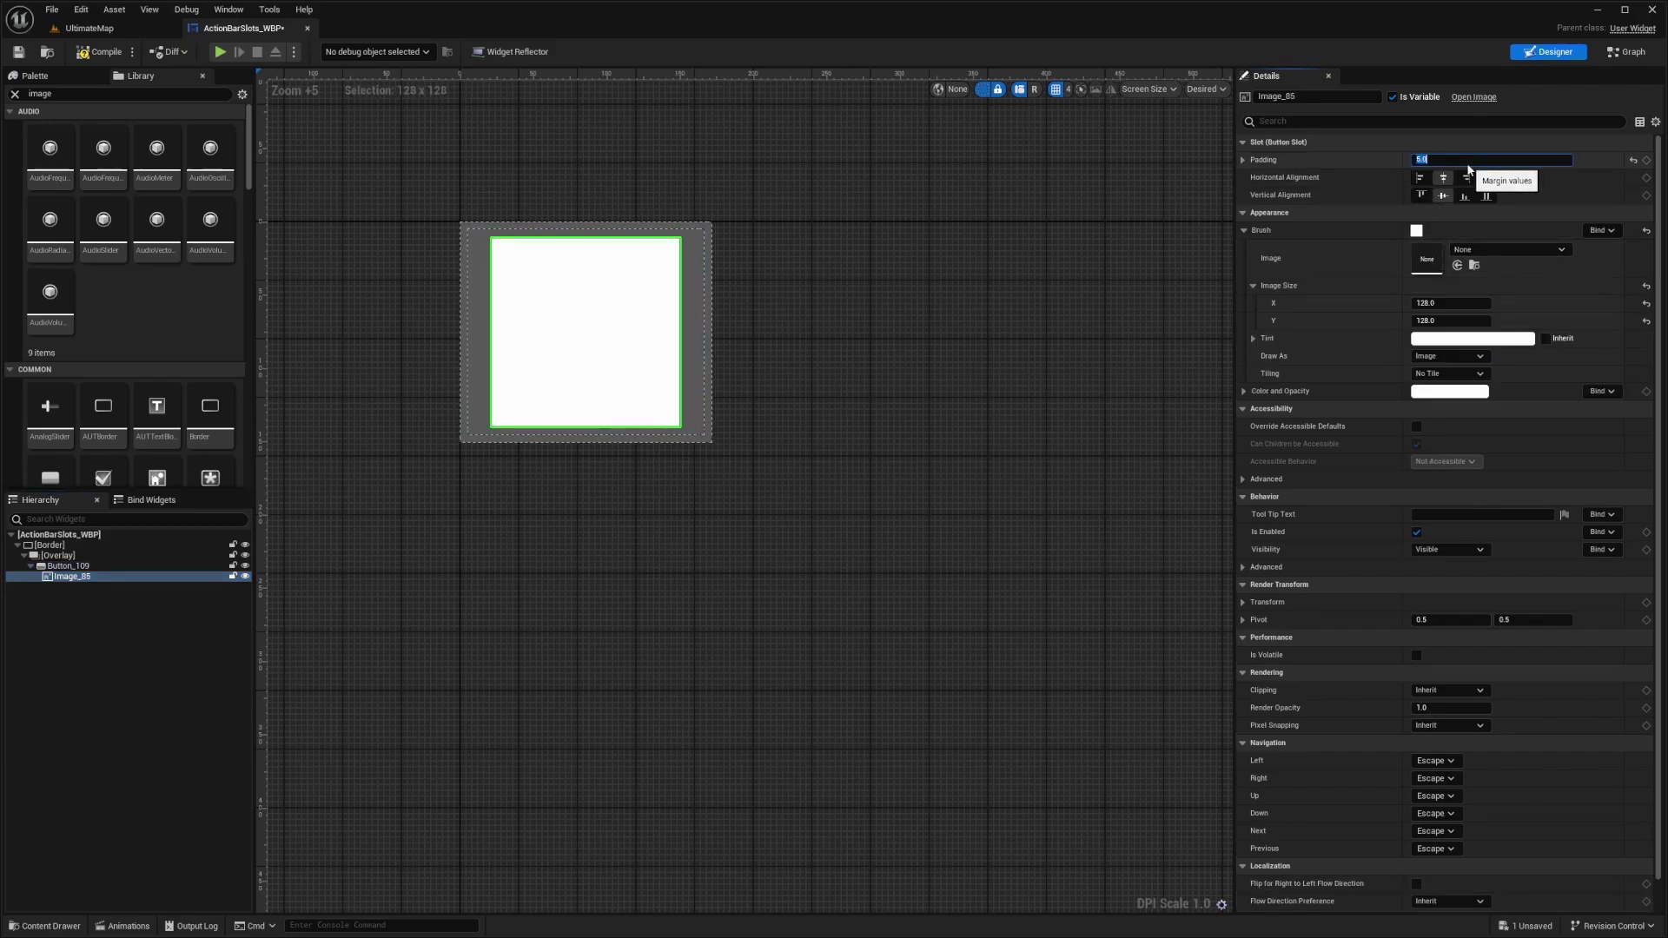
Add a Progress Bar inside the Overlay
click(57, 555)
click(139, 94)
text(pl)
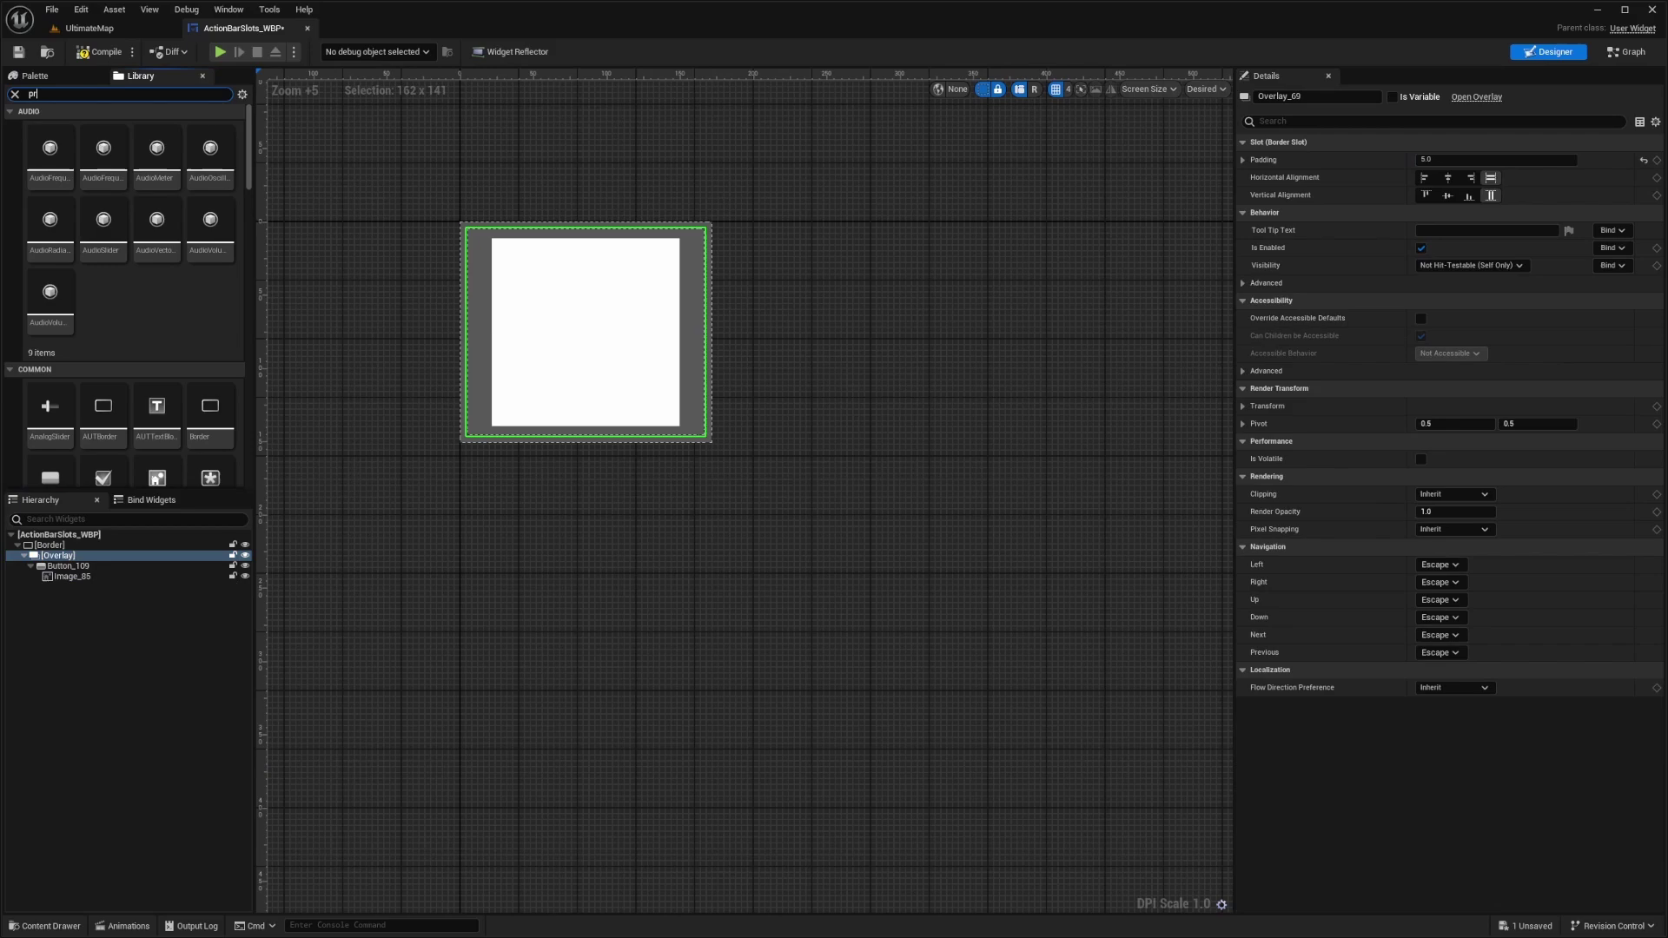
text(ogress)
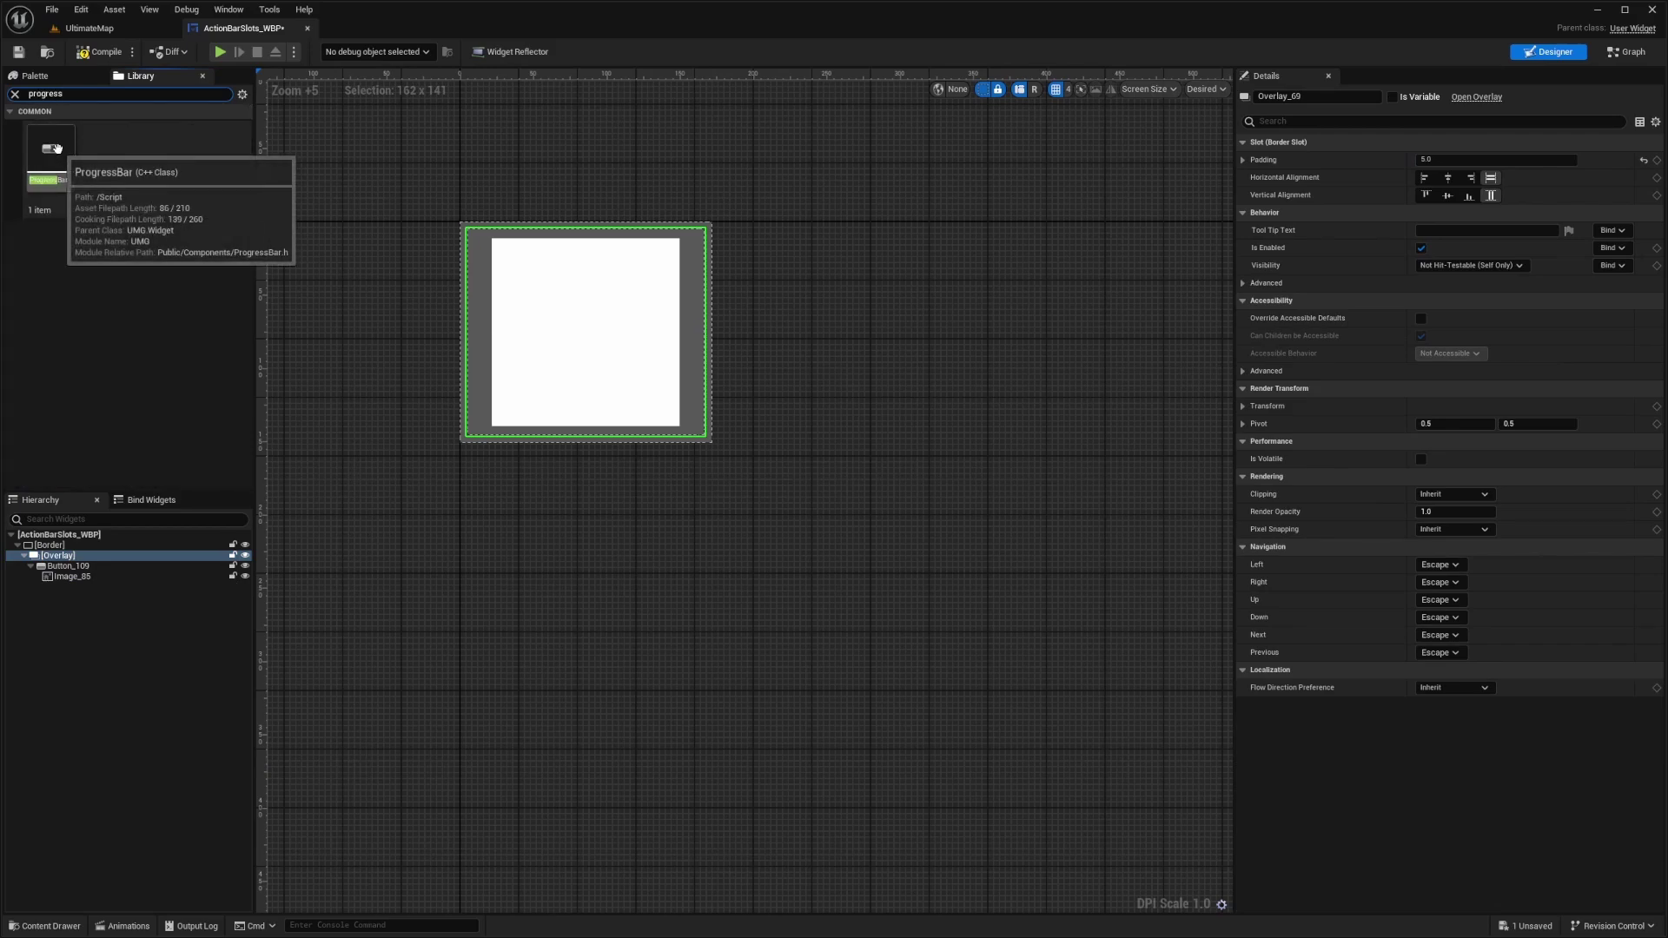
drag(56, 150, 73, 589)
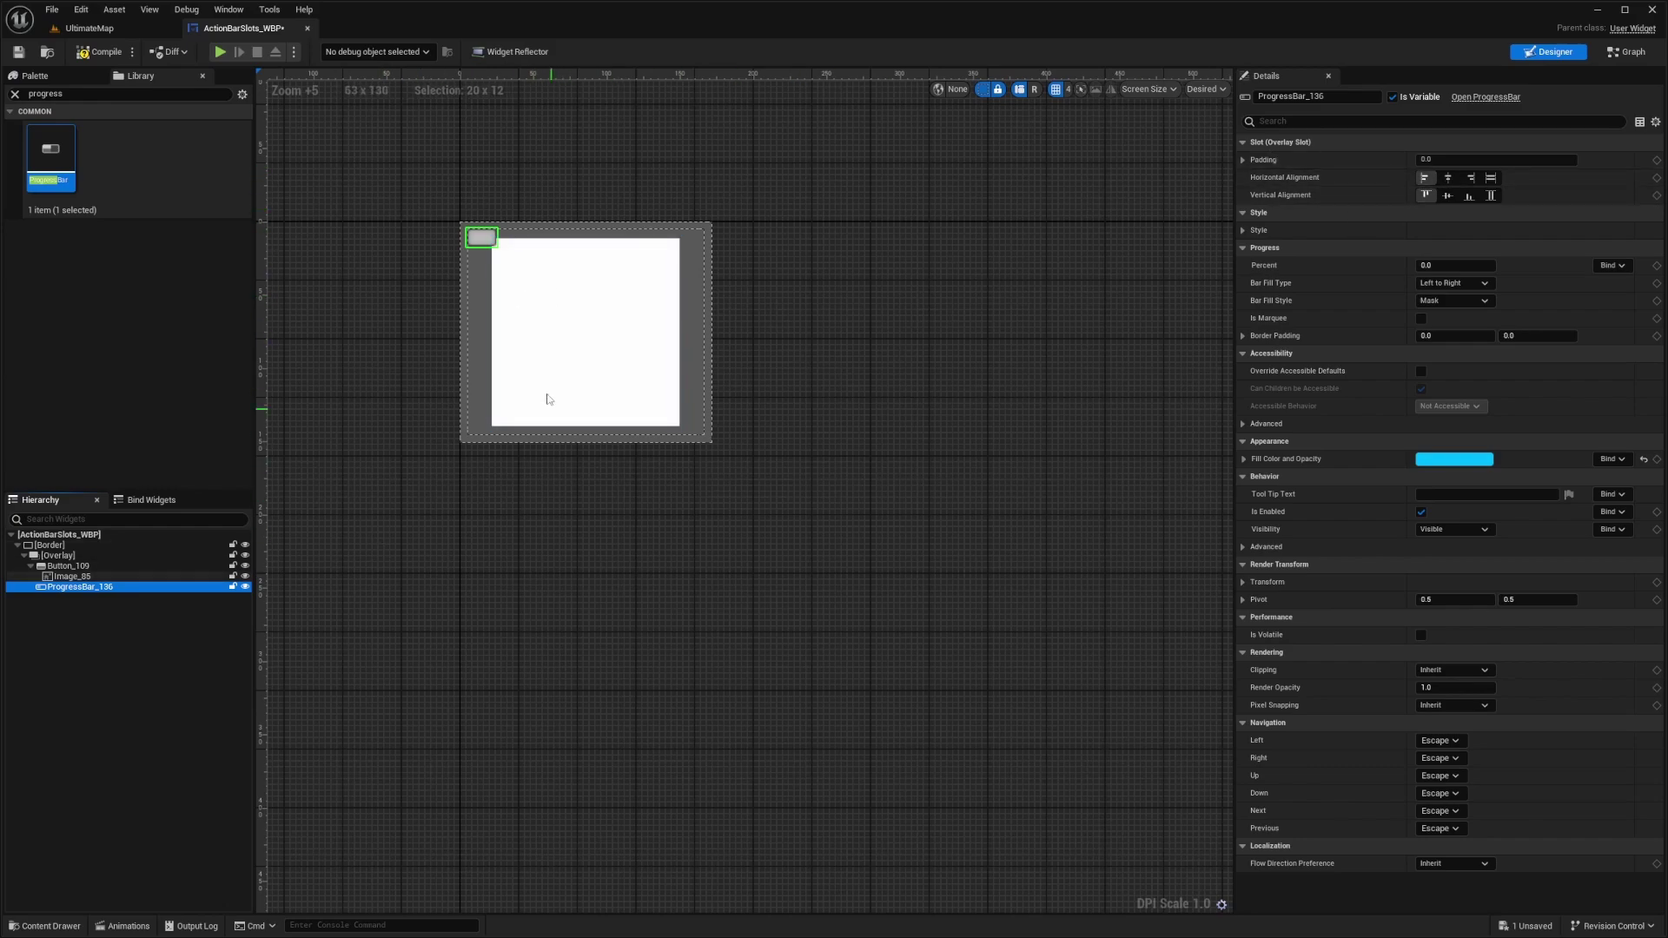
Set the progress bar to fill both alignments with Percent 0.5
click(1492, 180)
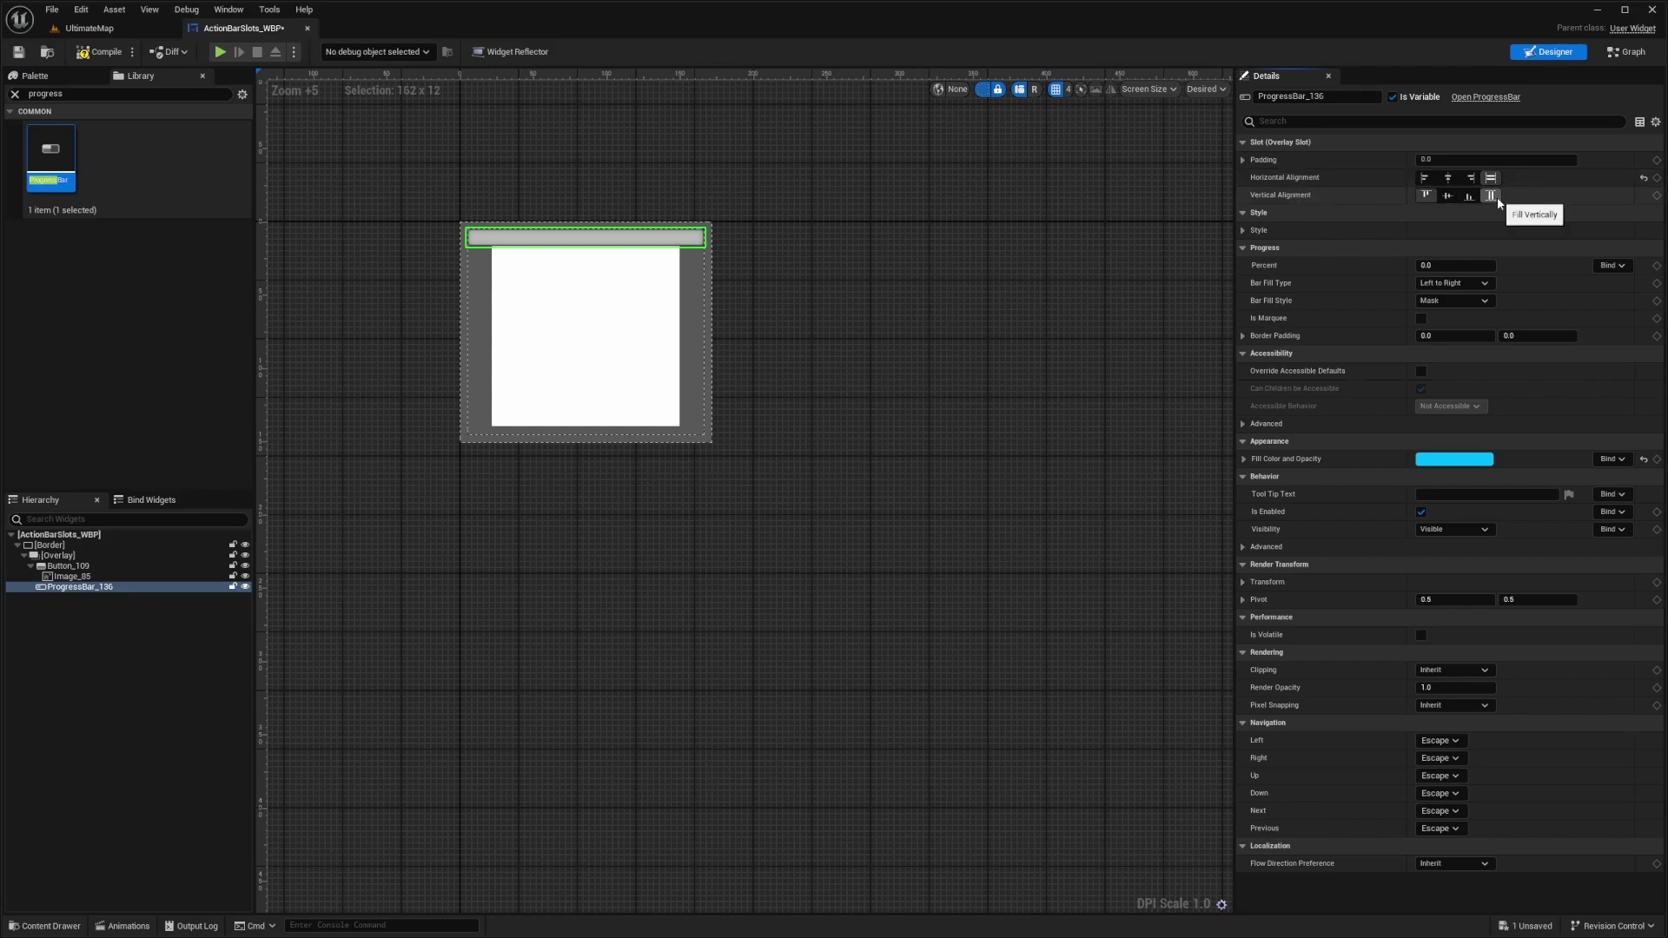
click(1492, 197)
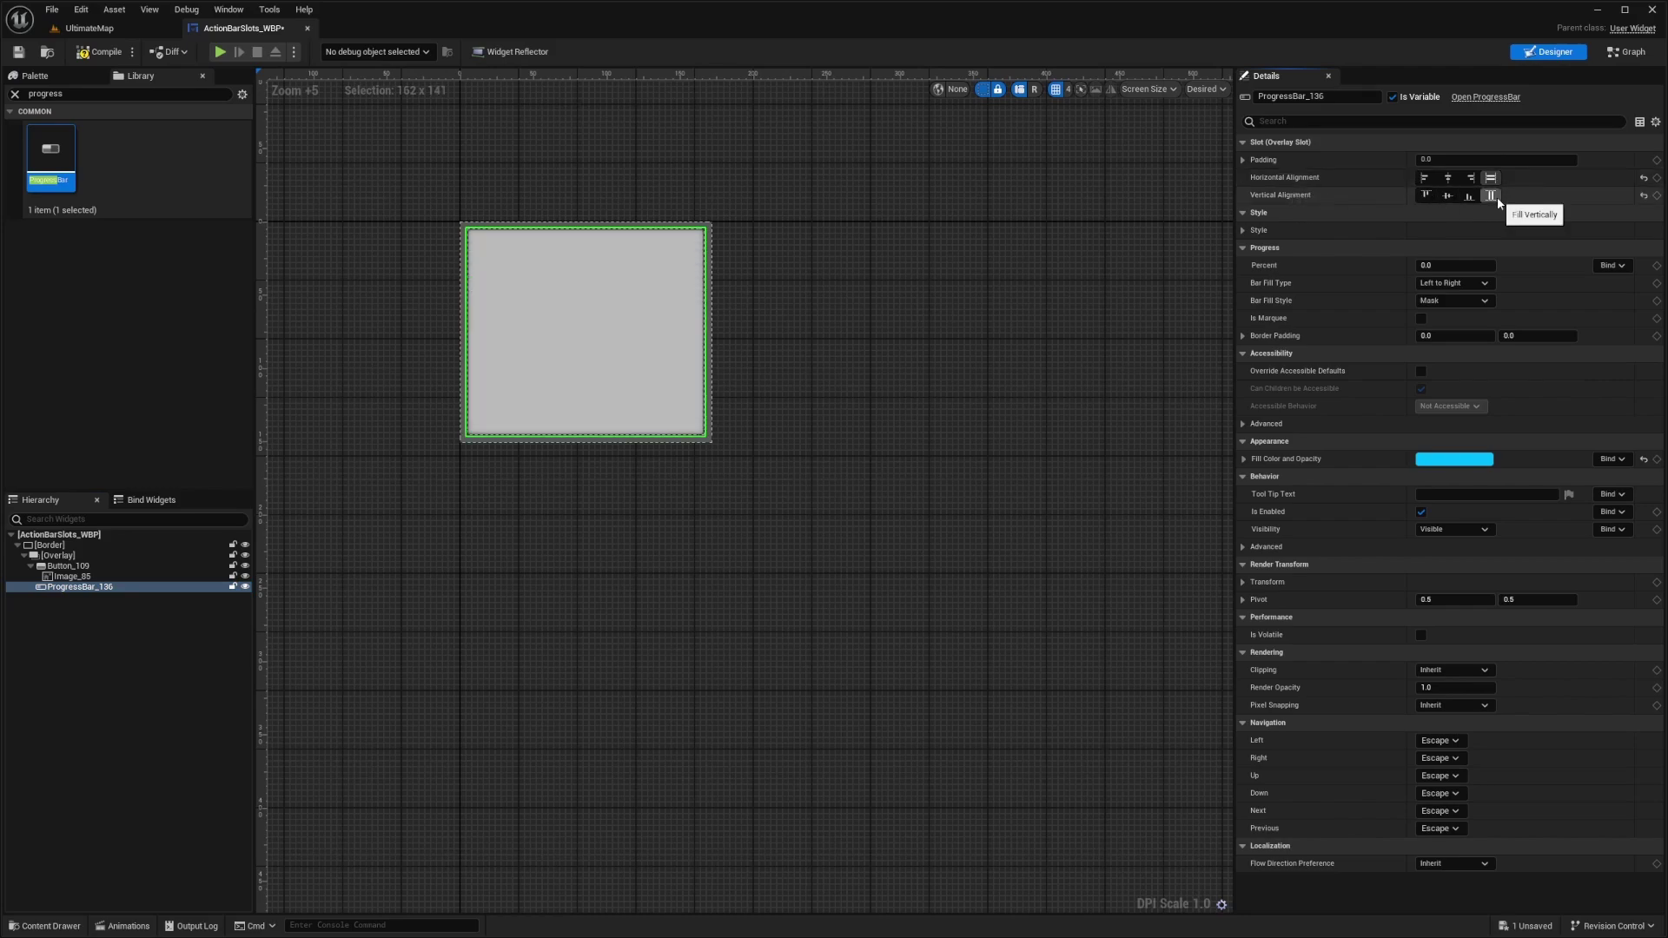
click(1440, 267)
text(0.5)
key(Return)
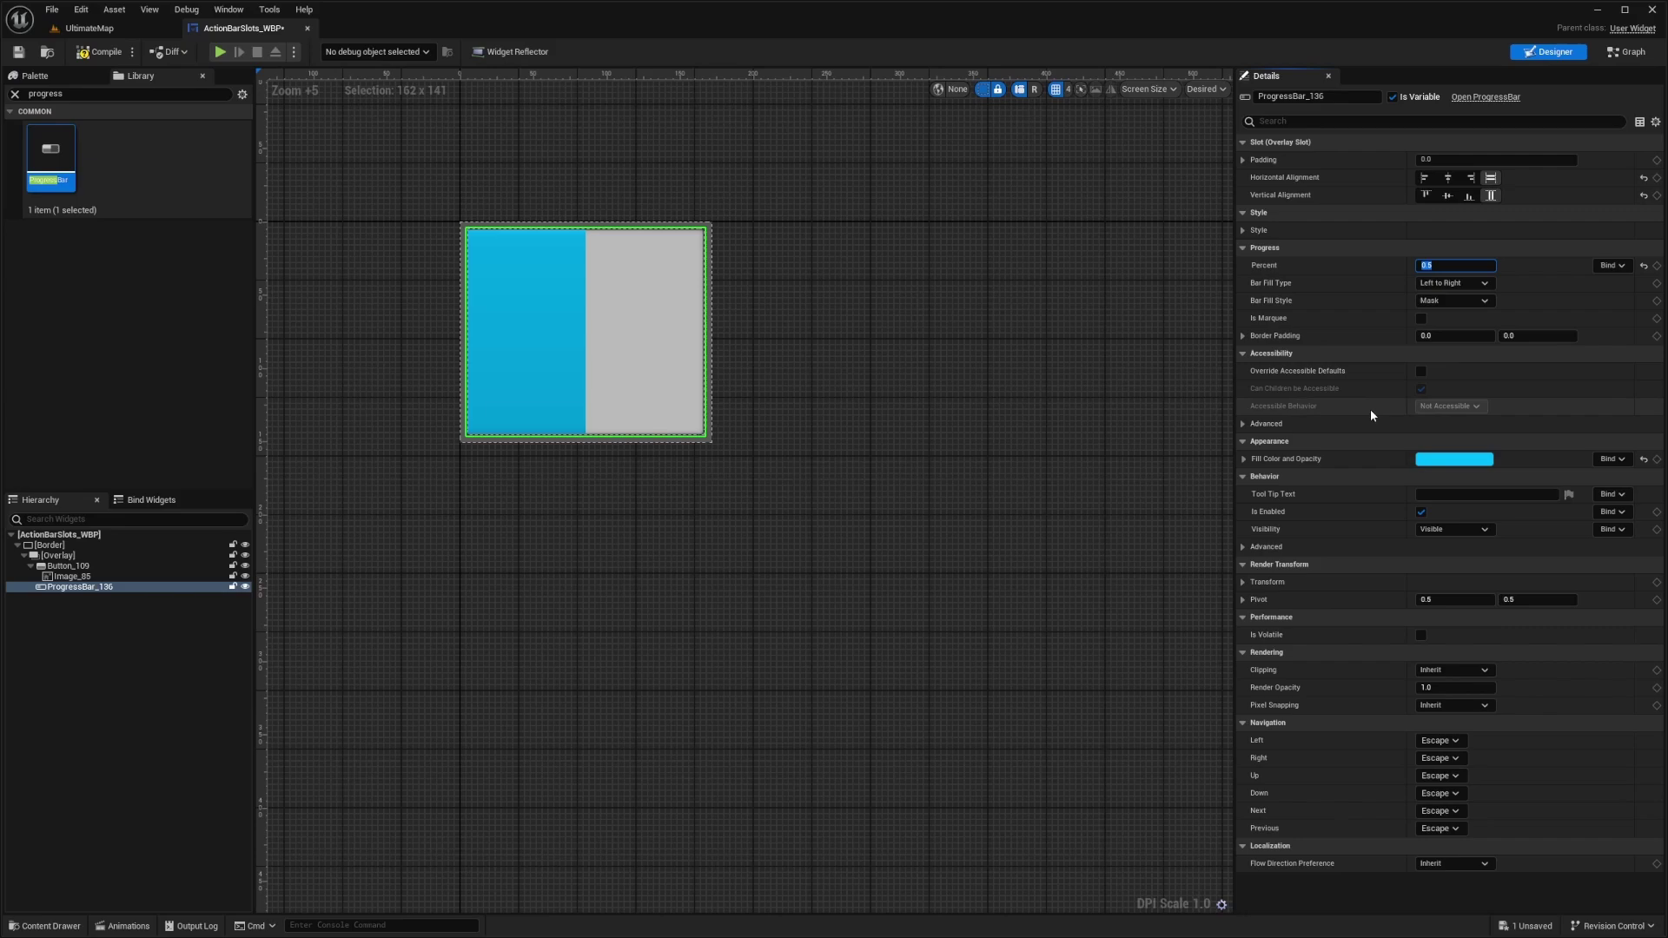
Set the progress bar's Bar Fill Type to Bottom to Top
click(1479, 284)
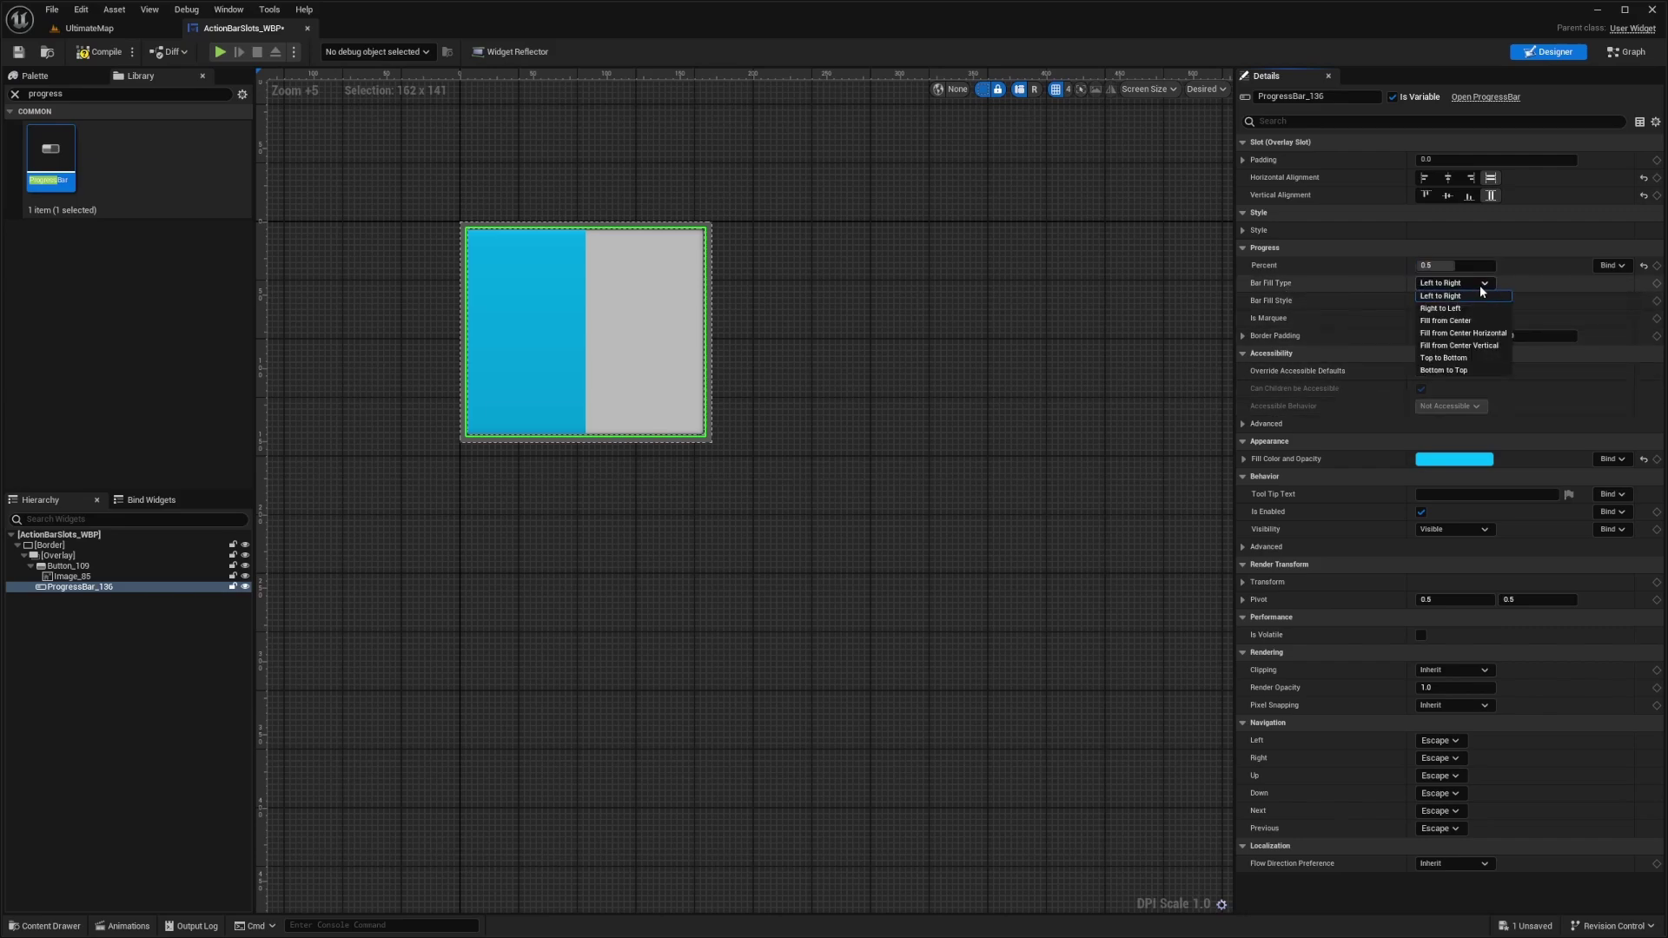
click(1457, 370)
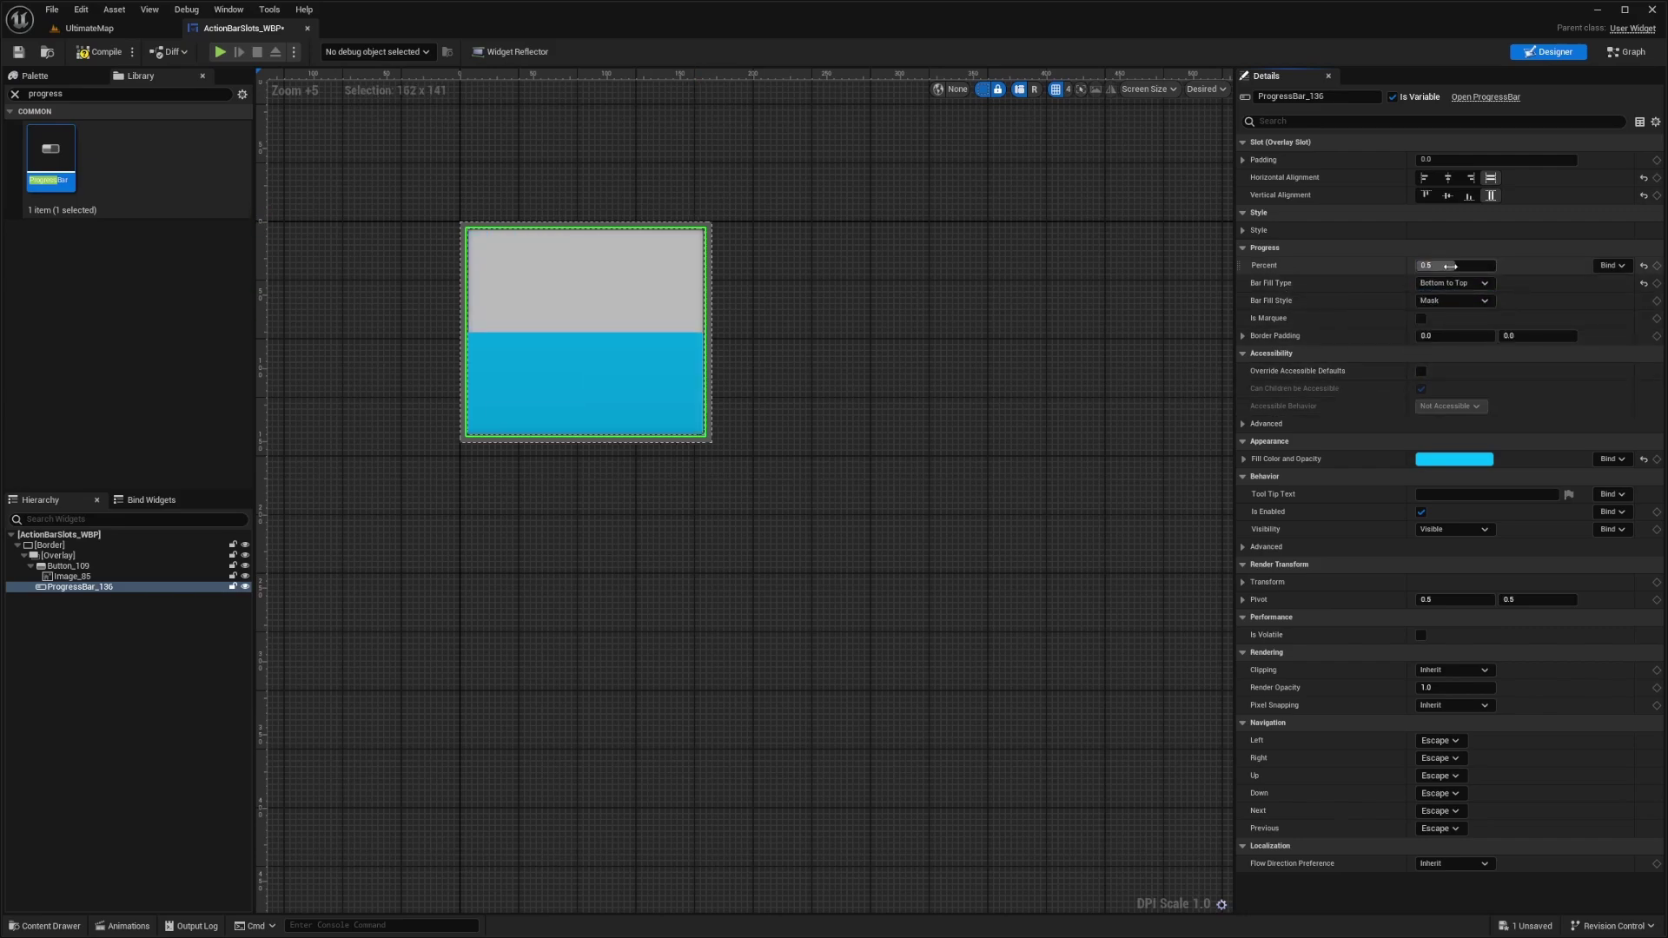
mouse_move(1442, 265)
mouse_down()
mouse_move(1495, 265)
mouse_move(1421, 265)
mouse_move(1447, 265)
mouse_up()
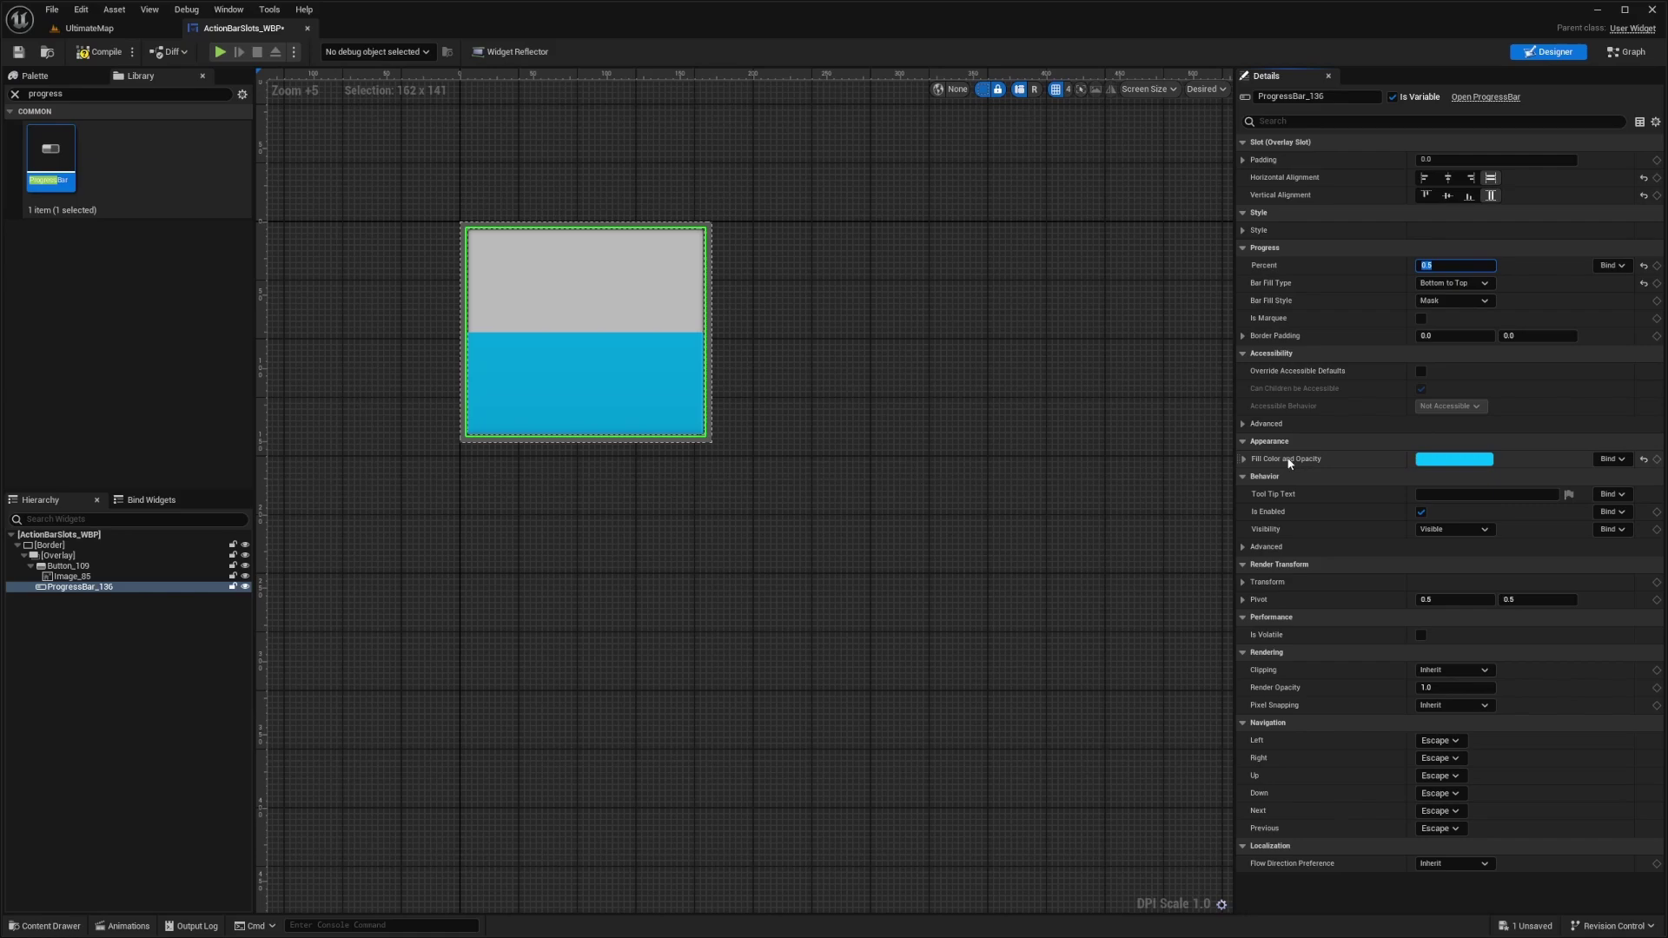
Set the fill colour to black (RGB 0) with 0.5 alpha
click(1244, 459)
click(1442, 476)
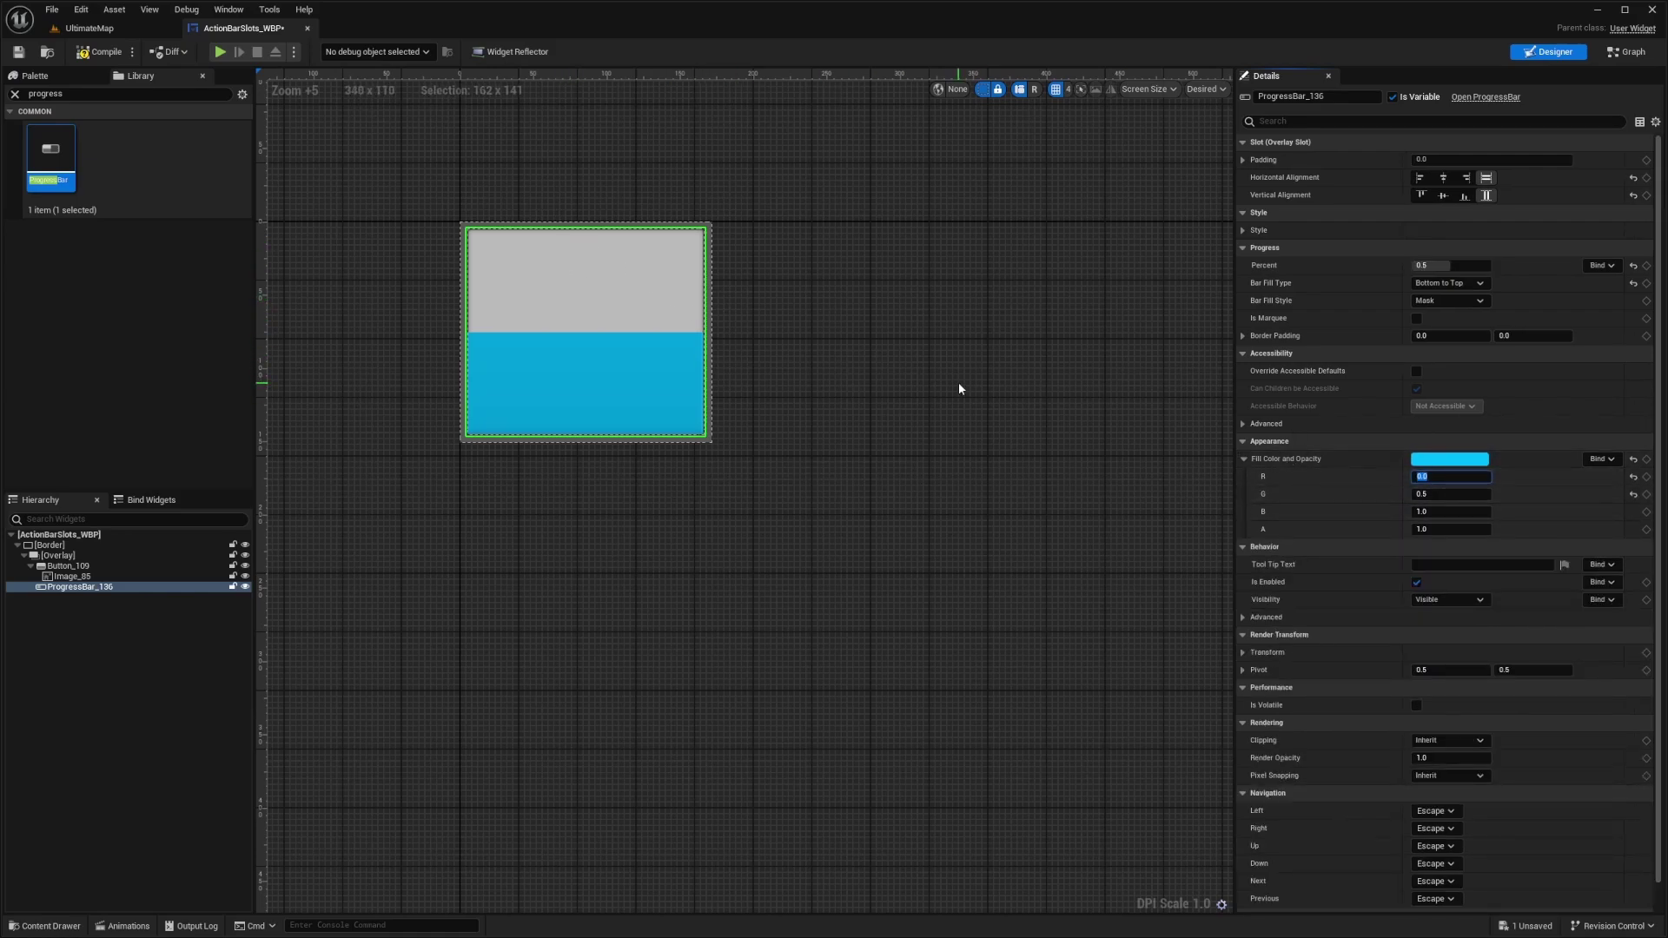
text(0.1)
key(Tab)
text(0.1)
key(Tab)
text(.1)
click(1449, 529)
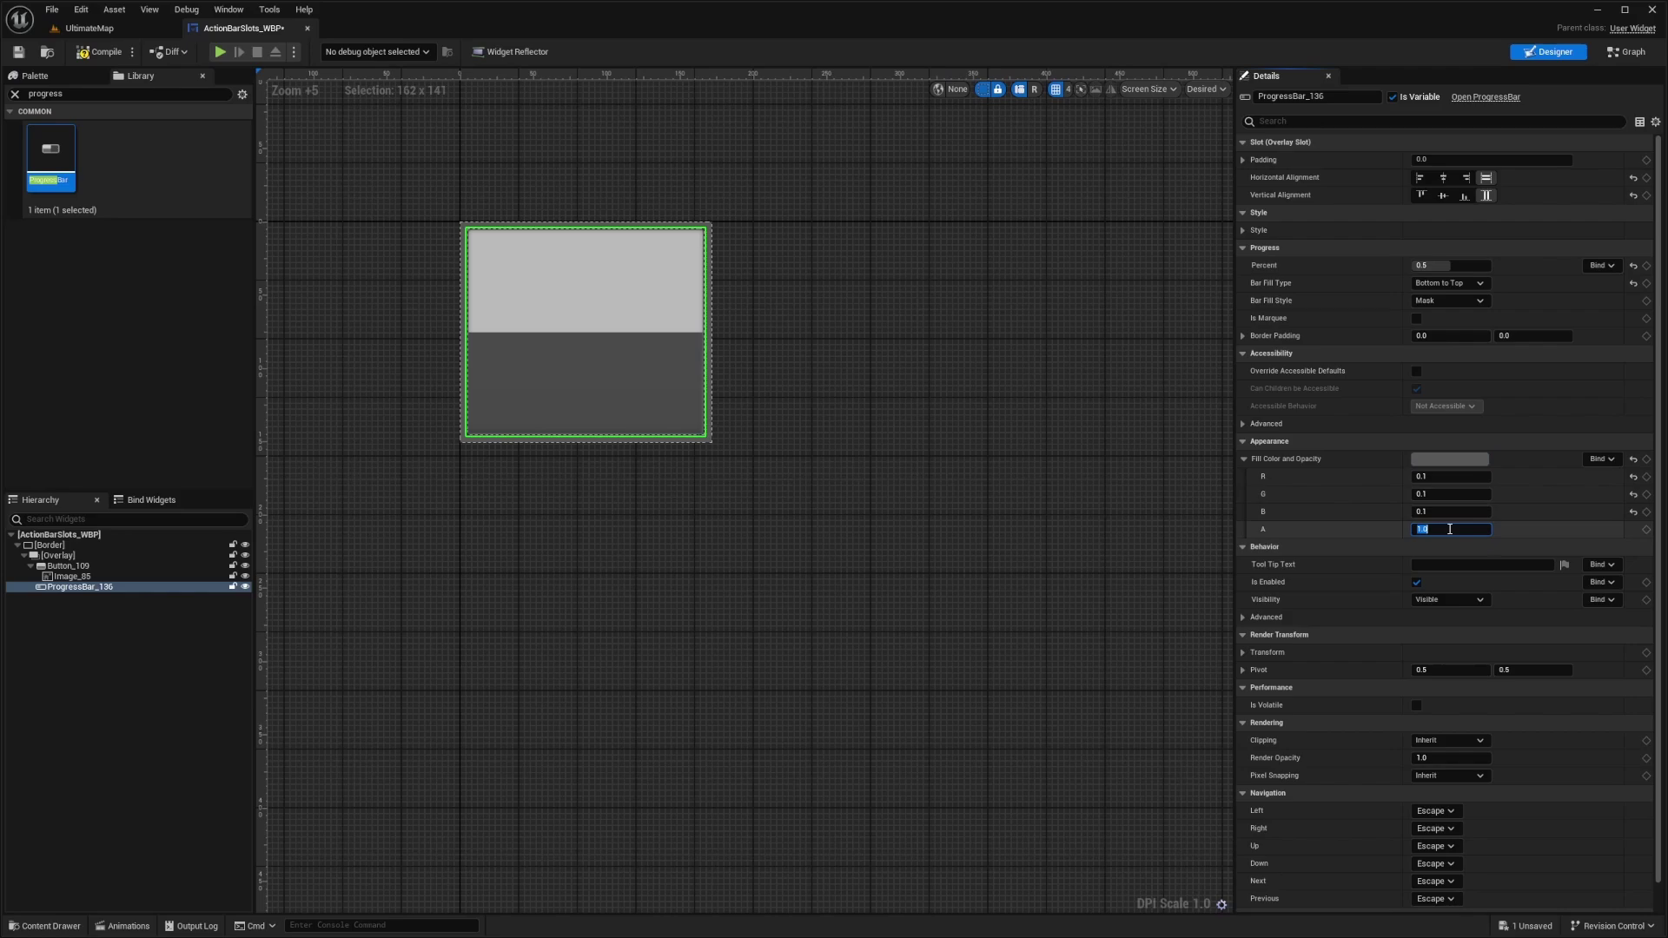
text(.5)
key(Return)
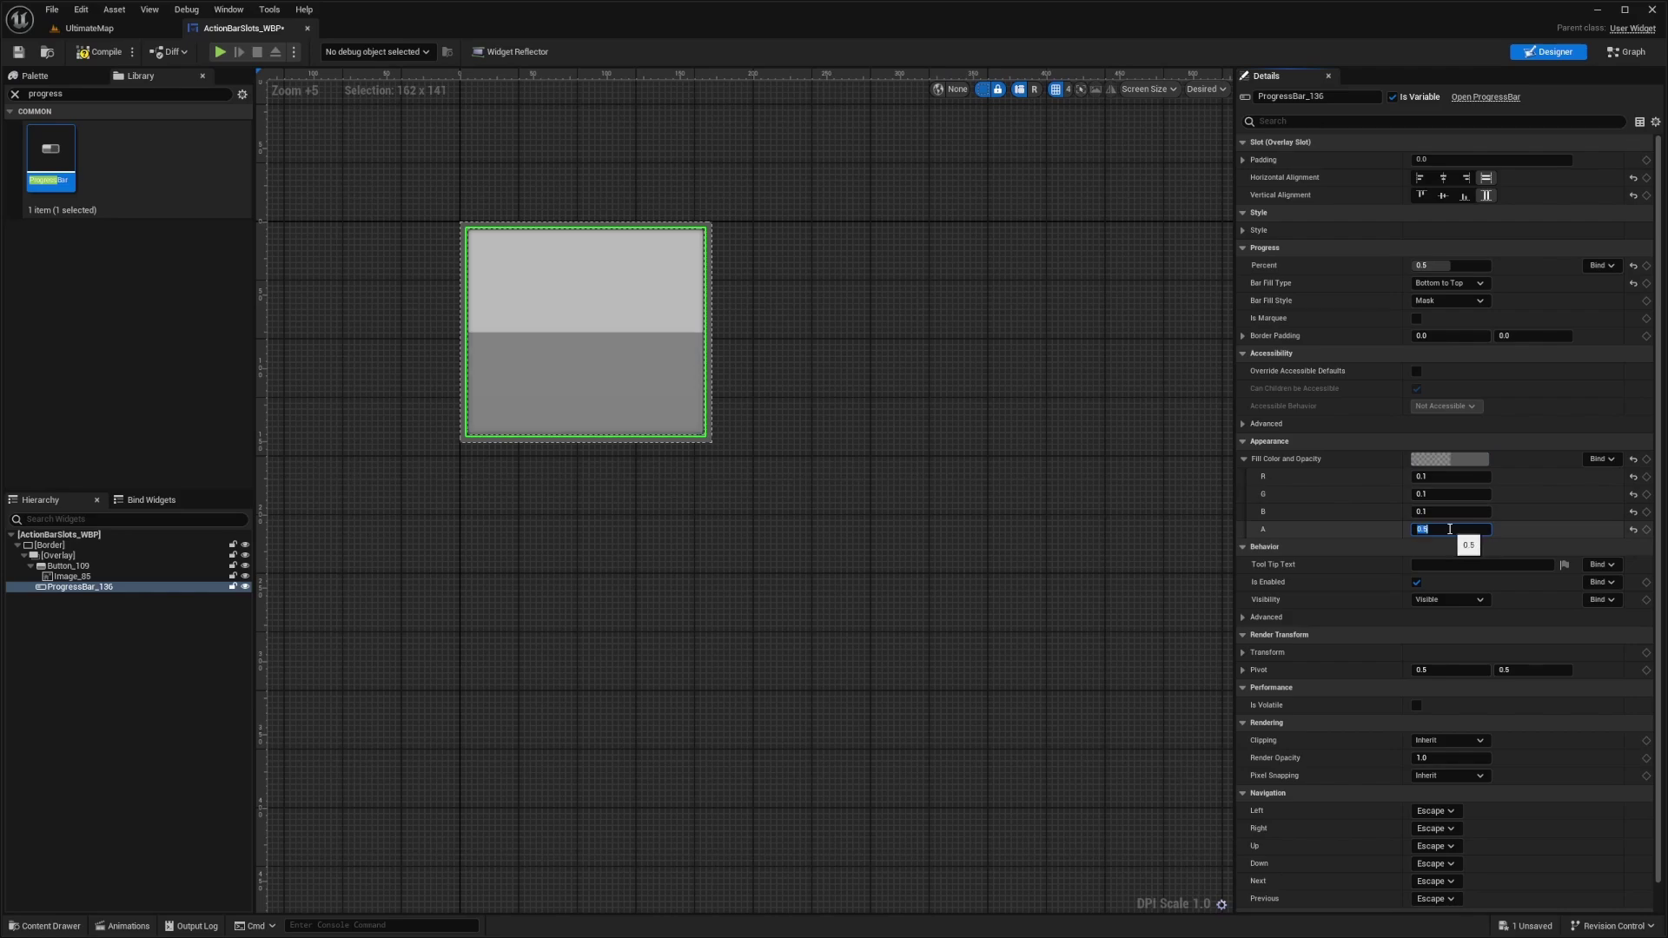
click(1439, 476)
text(0)
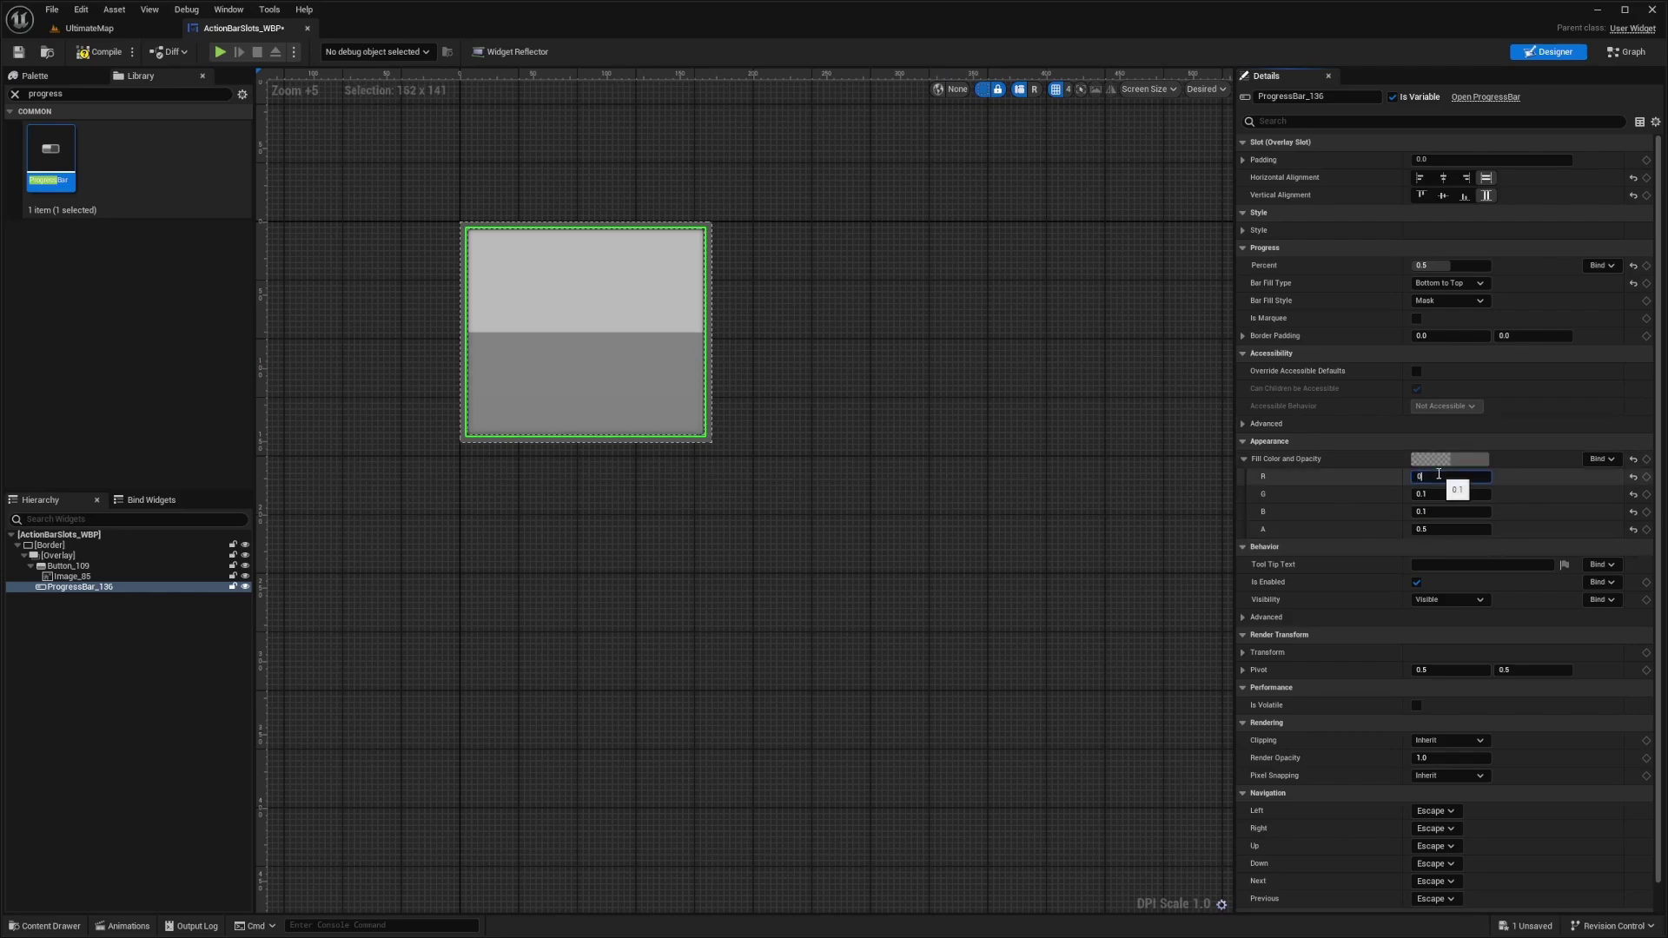
key(Tab)
text(0)
key(Tab)
text(0)
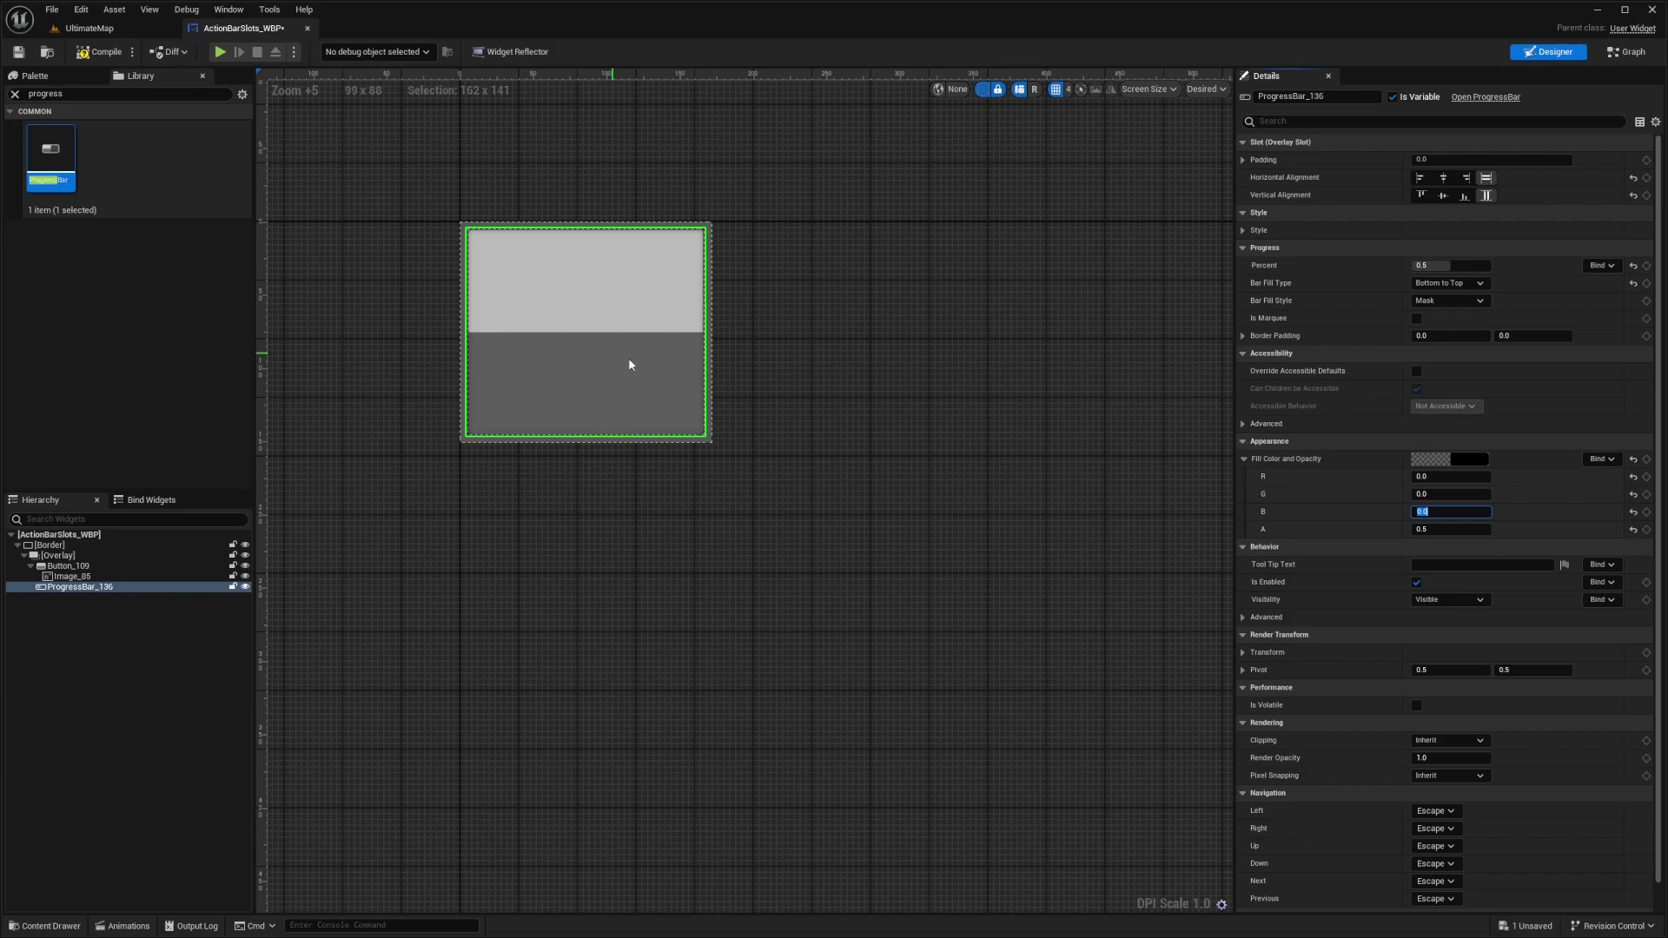
Reset the progress bar's Percent to 0.5
mouse_move(1433, 265)
mouse_down()
mouse_move(1486, 265)
mouse_move(1411, 265)
mouse_up()
click(1467, 265)
text(0.5)
key(Return)
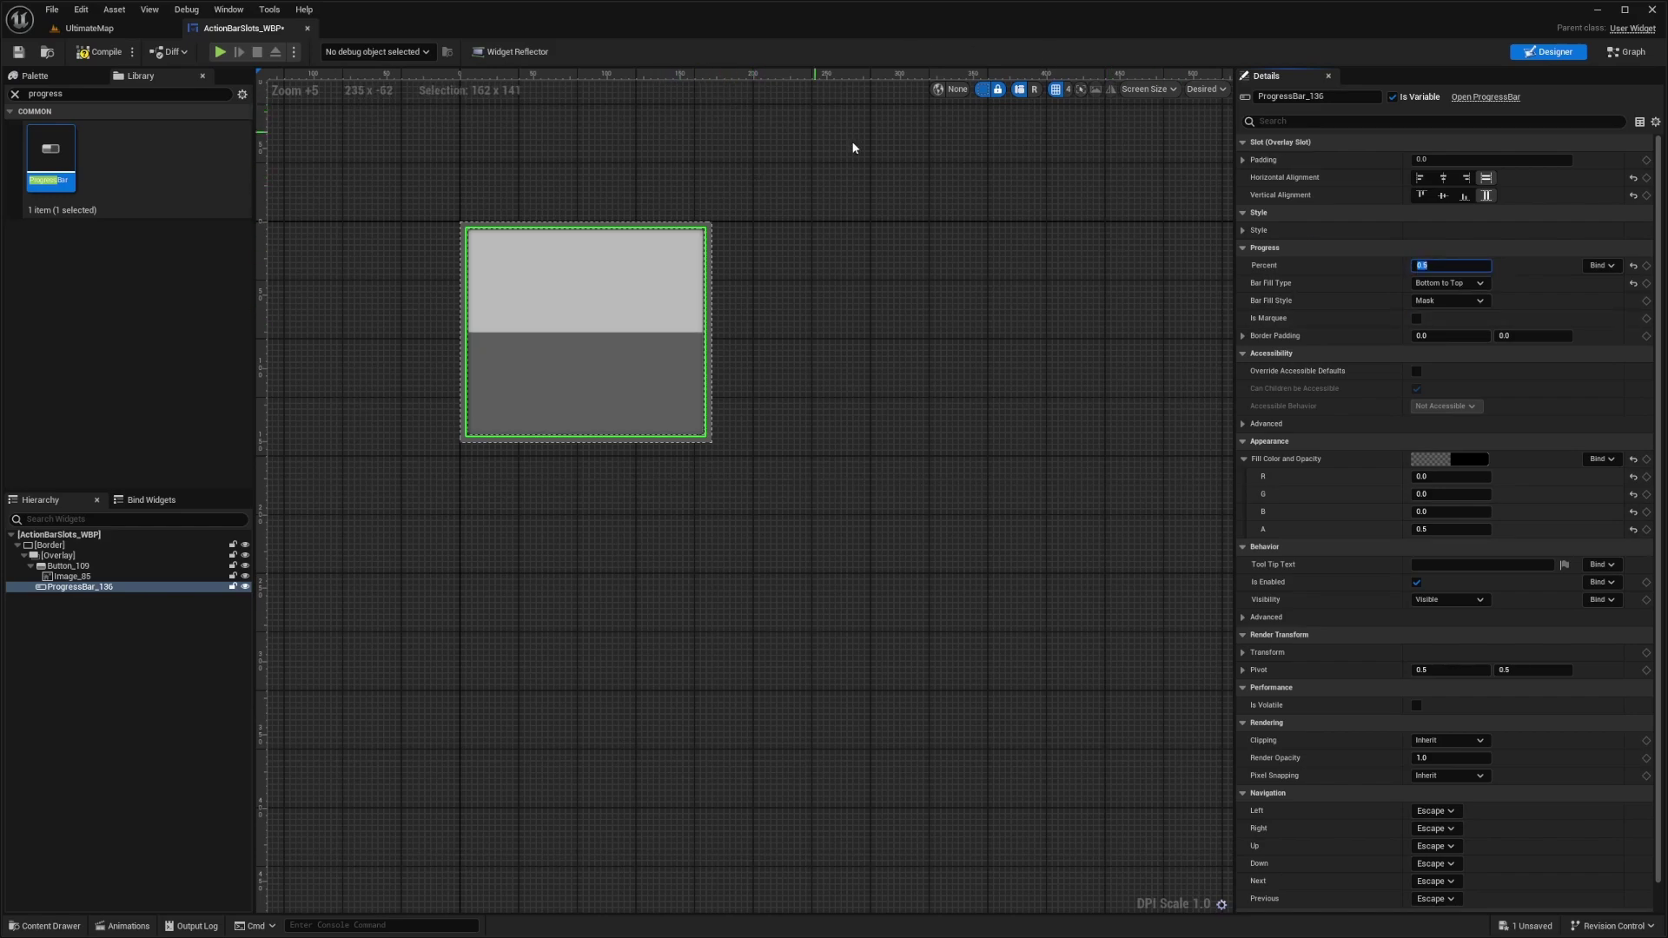
Compile the slot widget, then trace the game mode's HUD class to the WBP_UltimateHUD asset
click(100, 51)
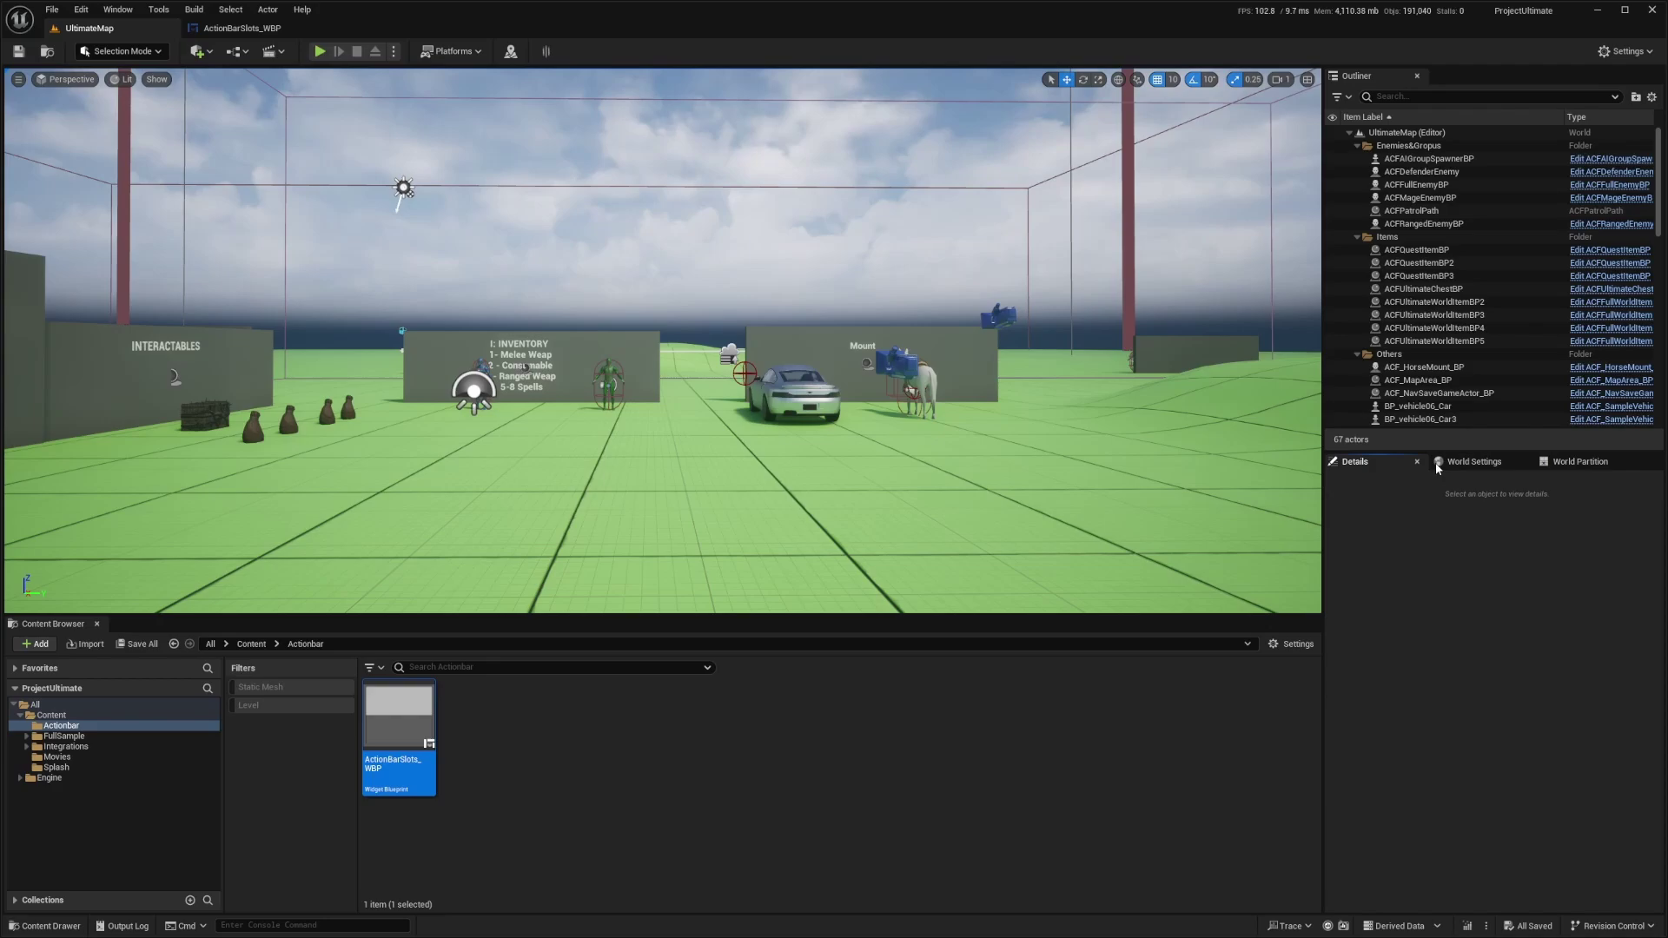
click(1522, 593)
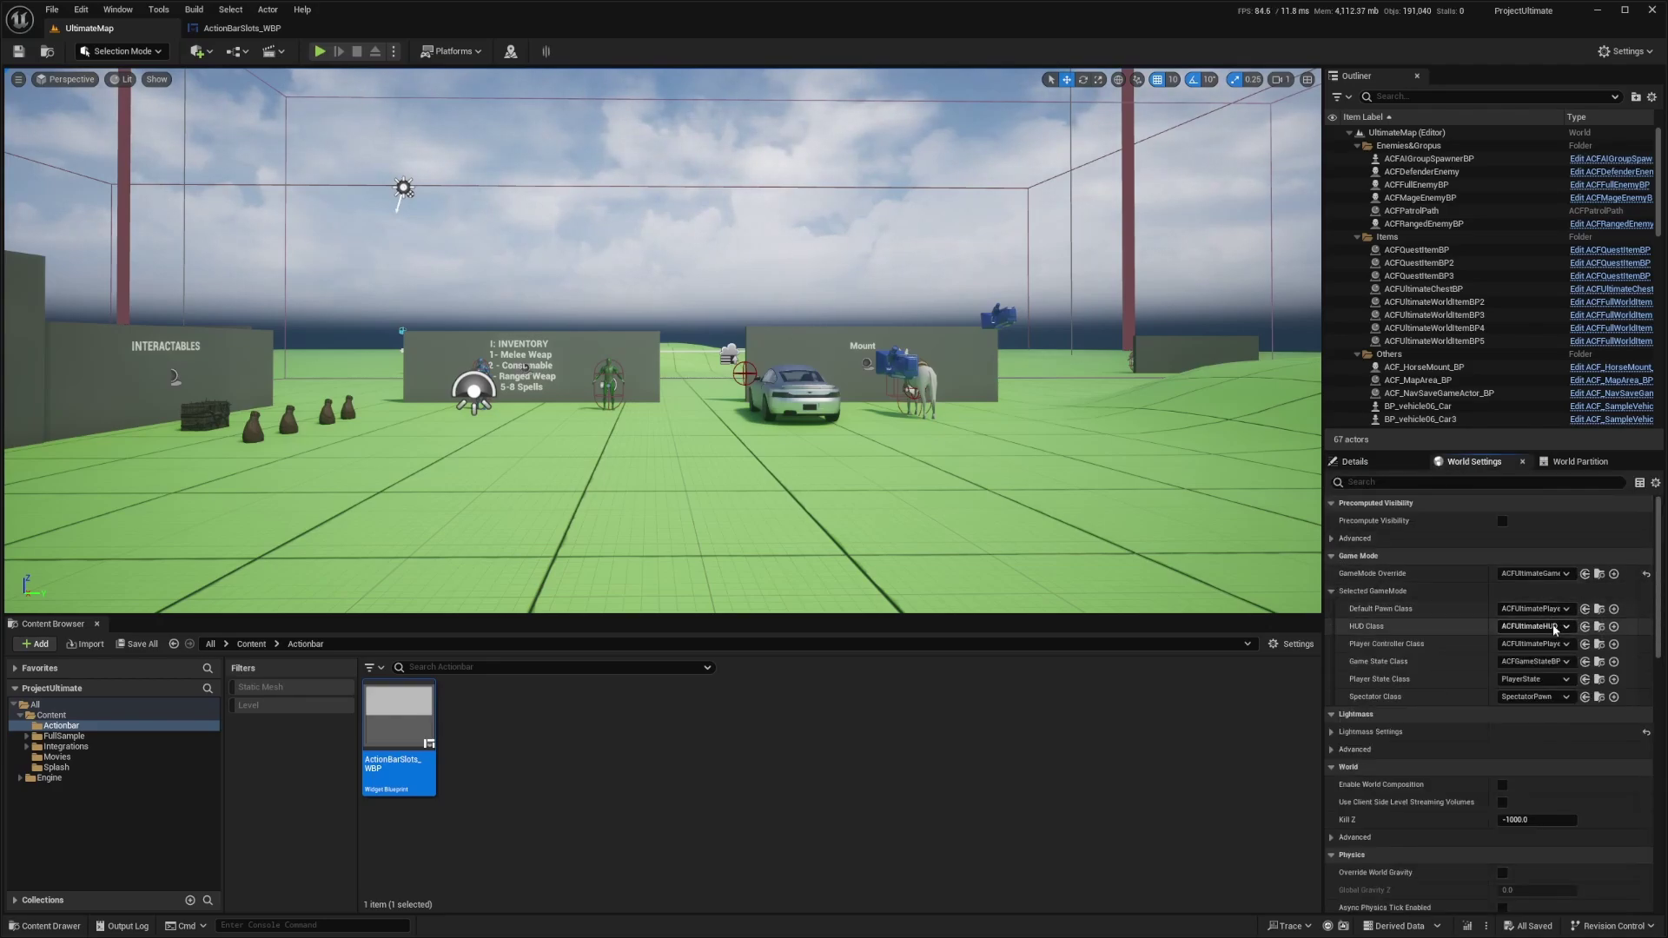
click(1597, 627)
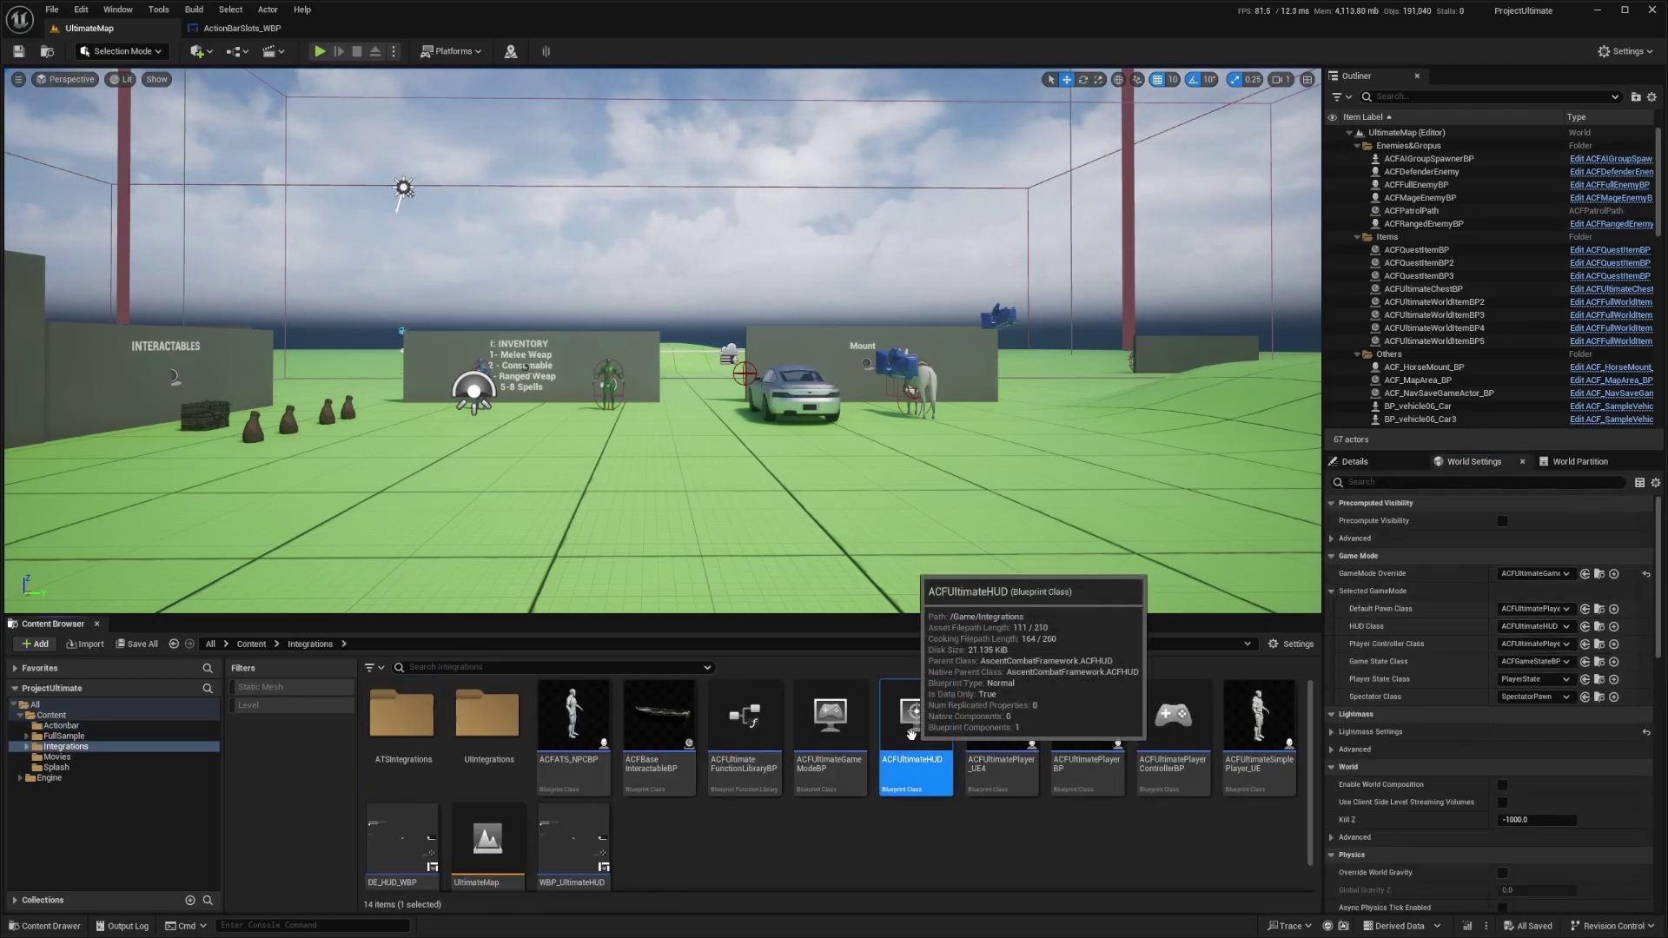
double_click(913, 741)
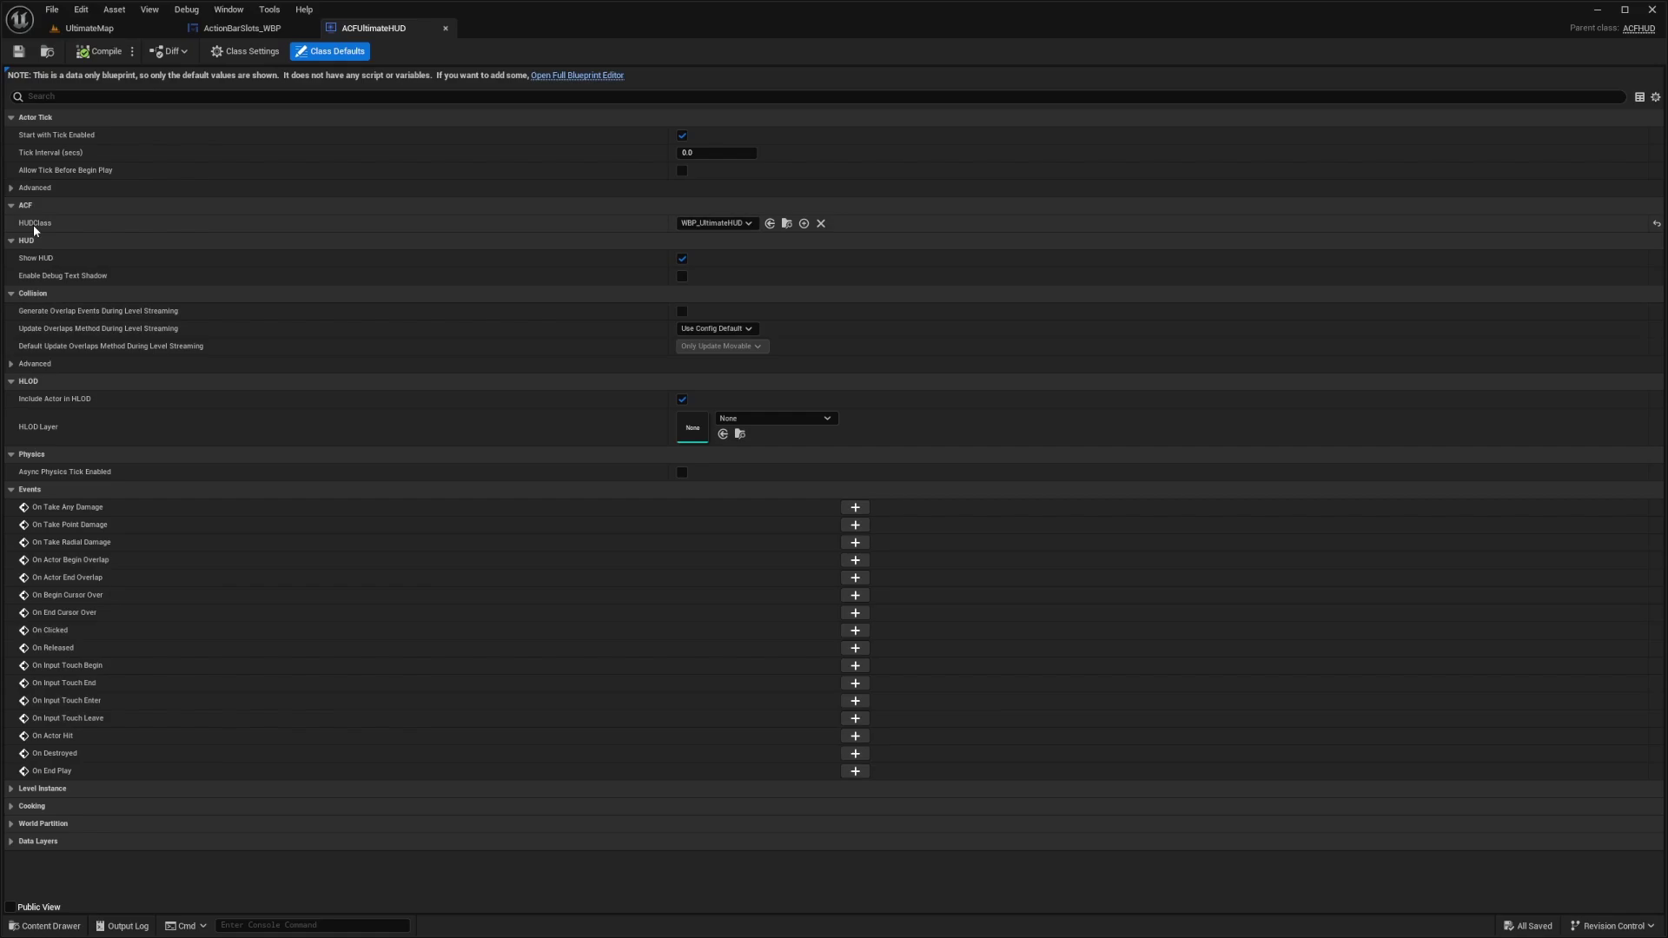
click(787, 224)
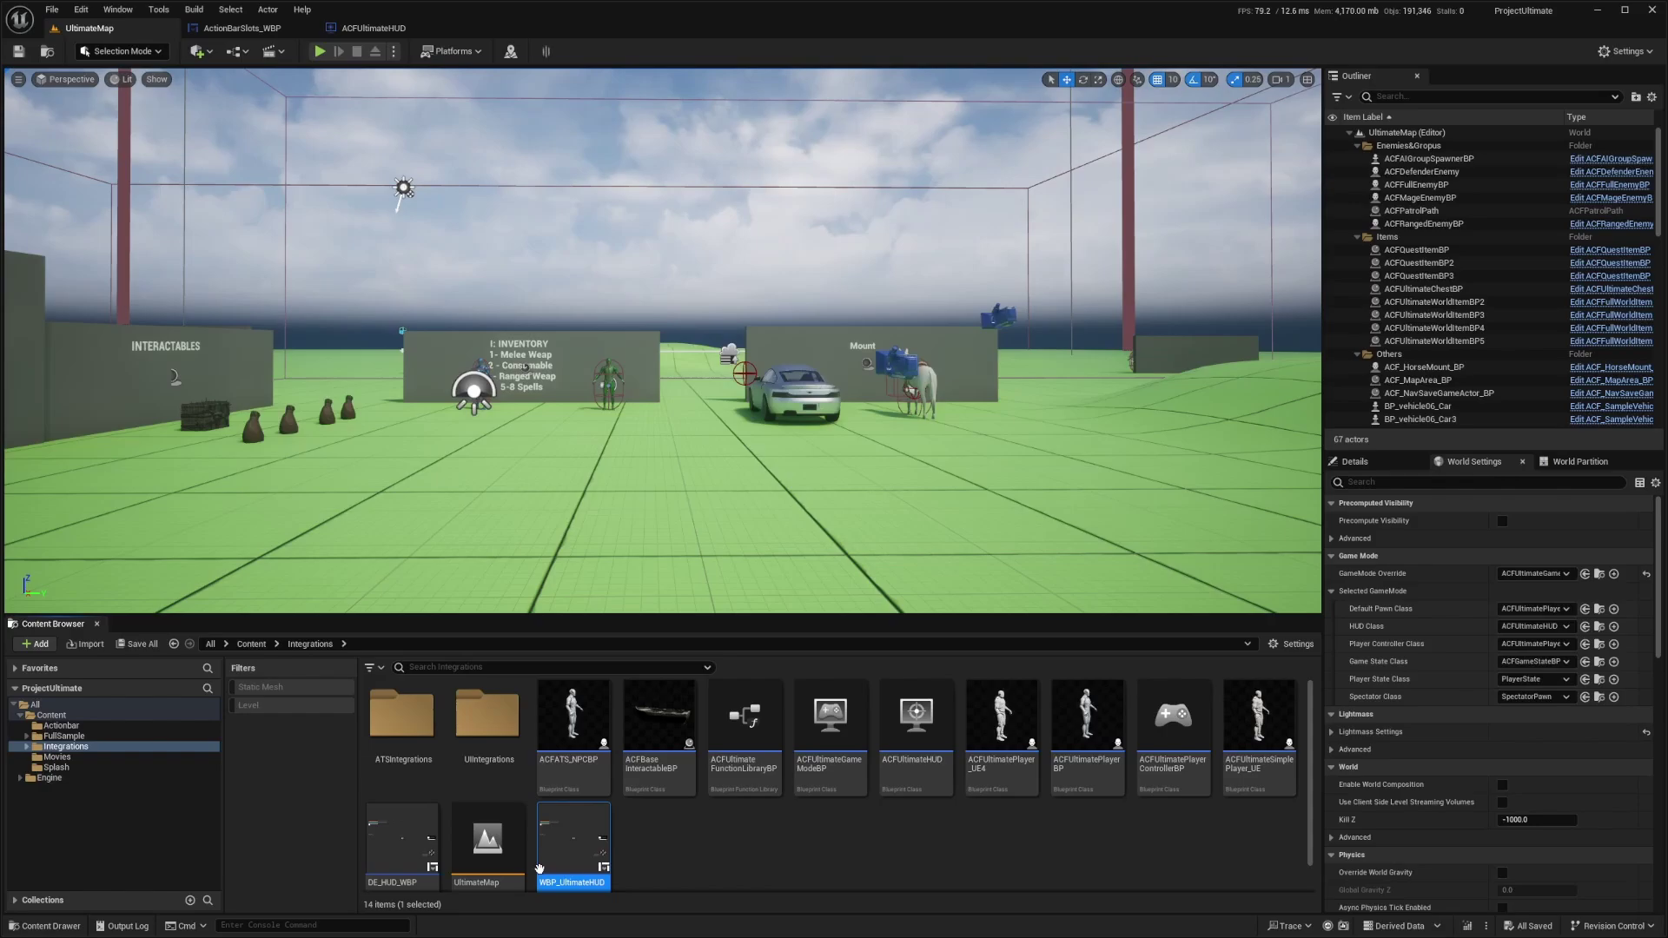
Open WBP_UltimateHUD and frame its LeftSide, CenterSide and RightSide layout
double_click(578, 849)
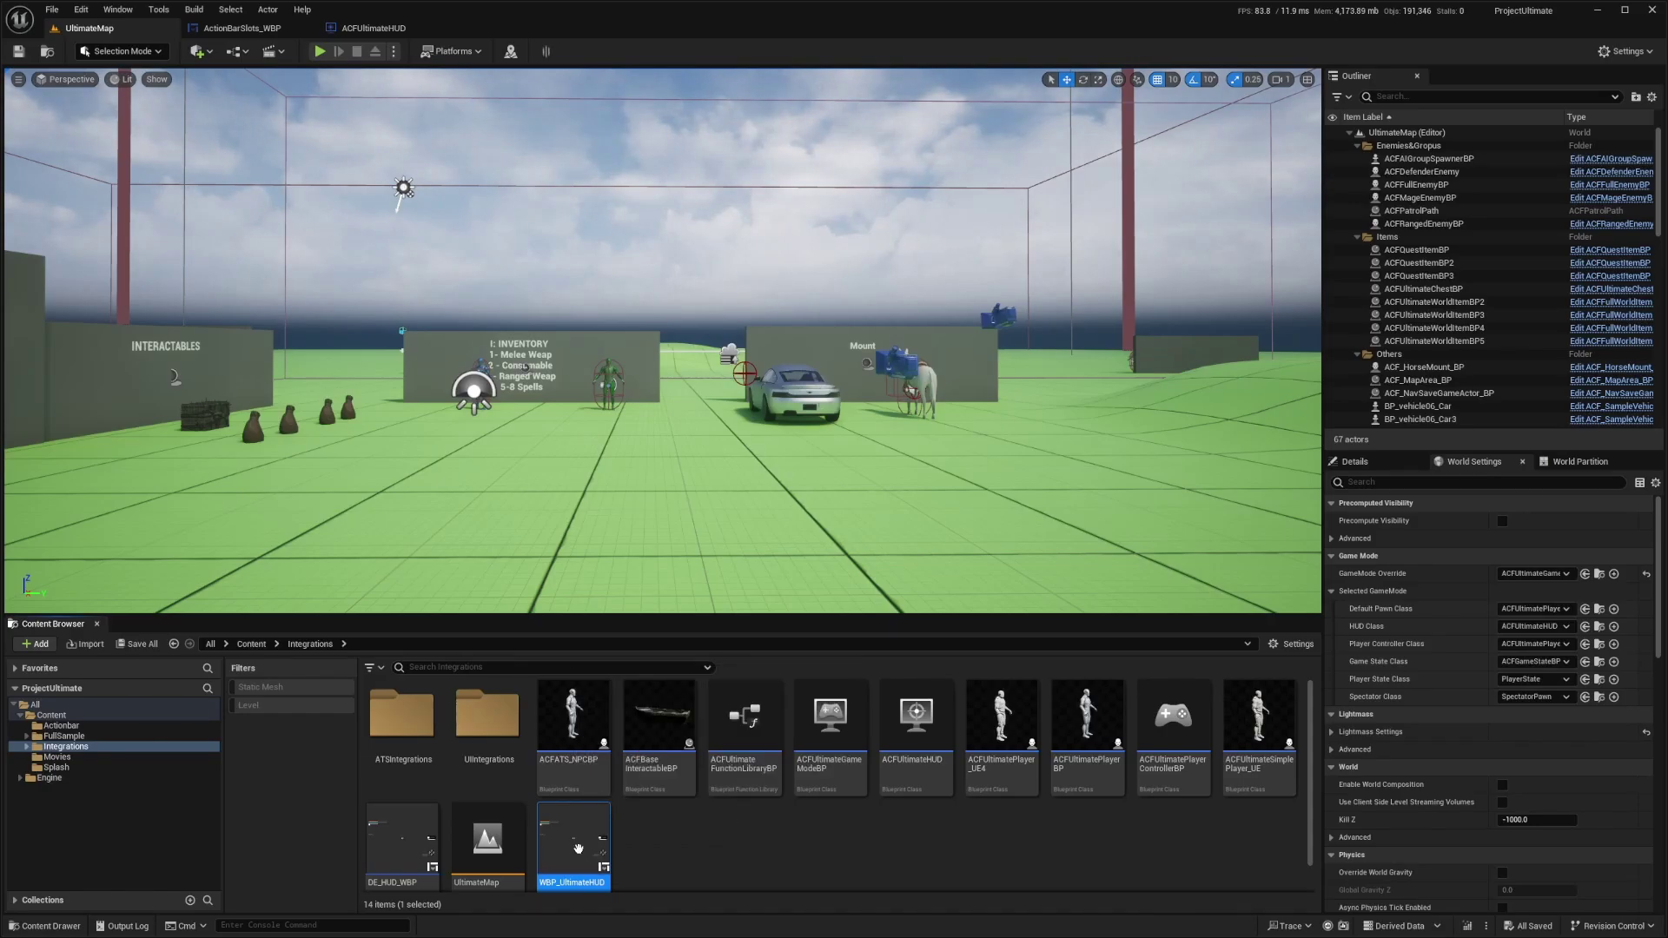
right_drag(643, 202, 596, 170)
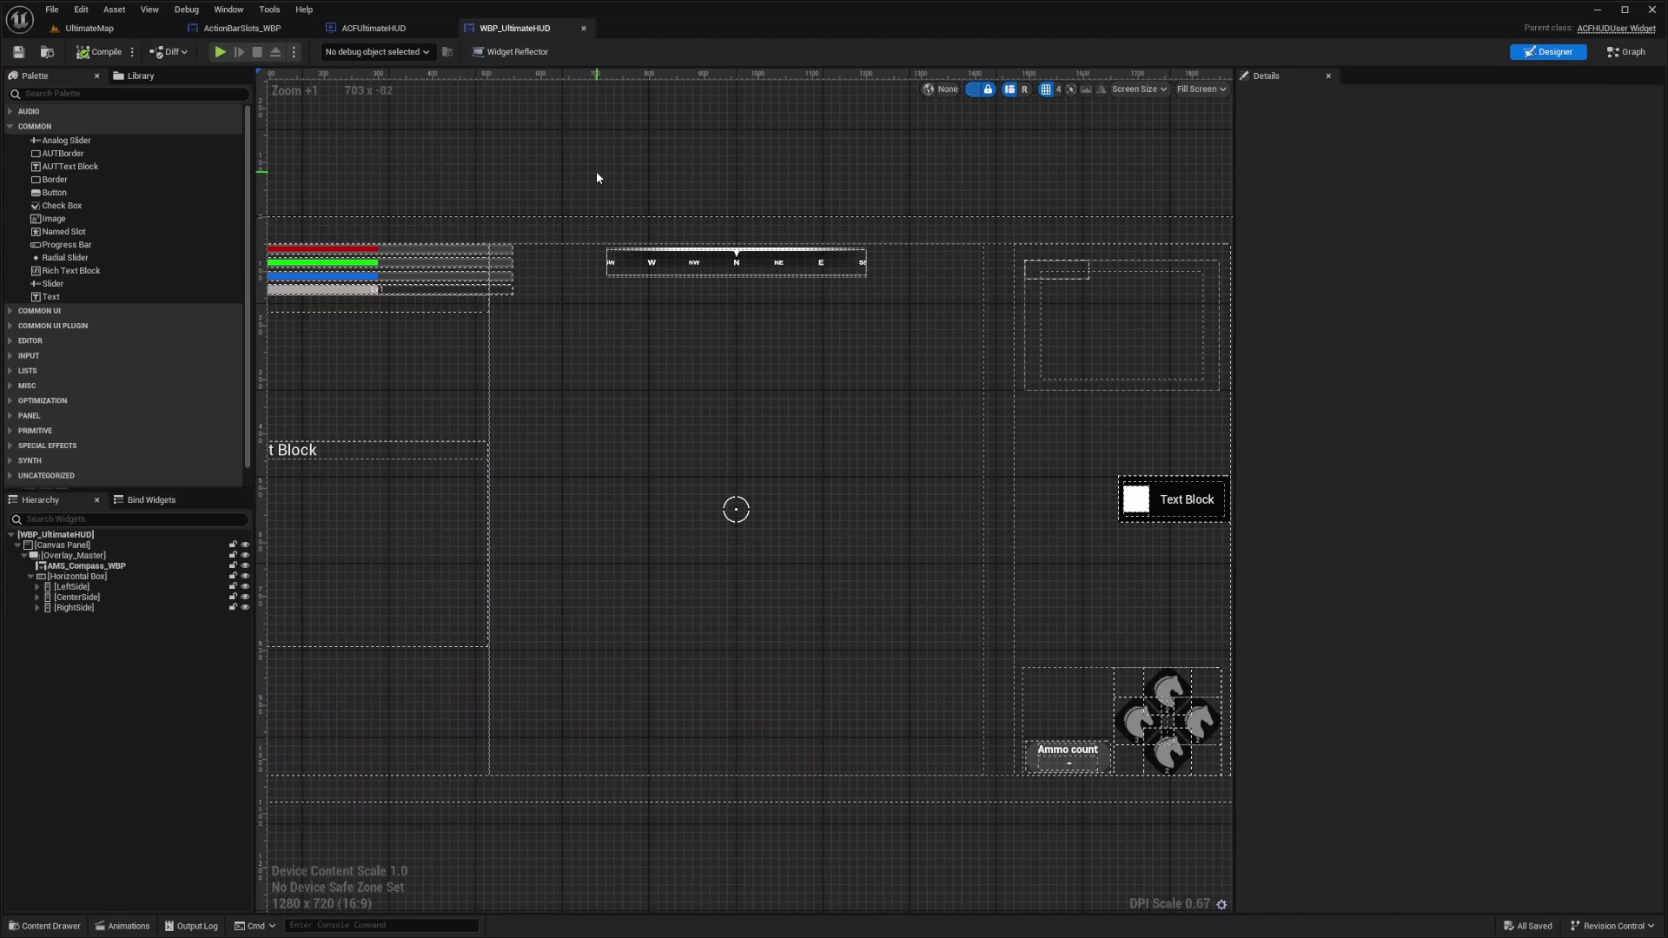
scroll(609, 166, down, 2)
scroll(586, 205, up, 2)
scroll(586, 205, down, 1)
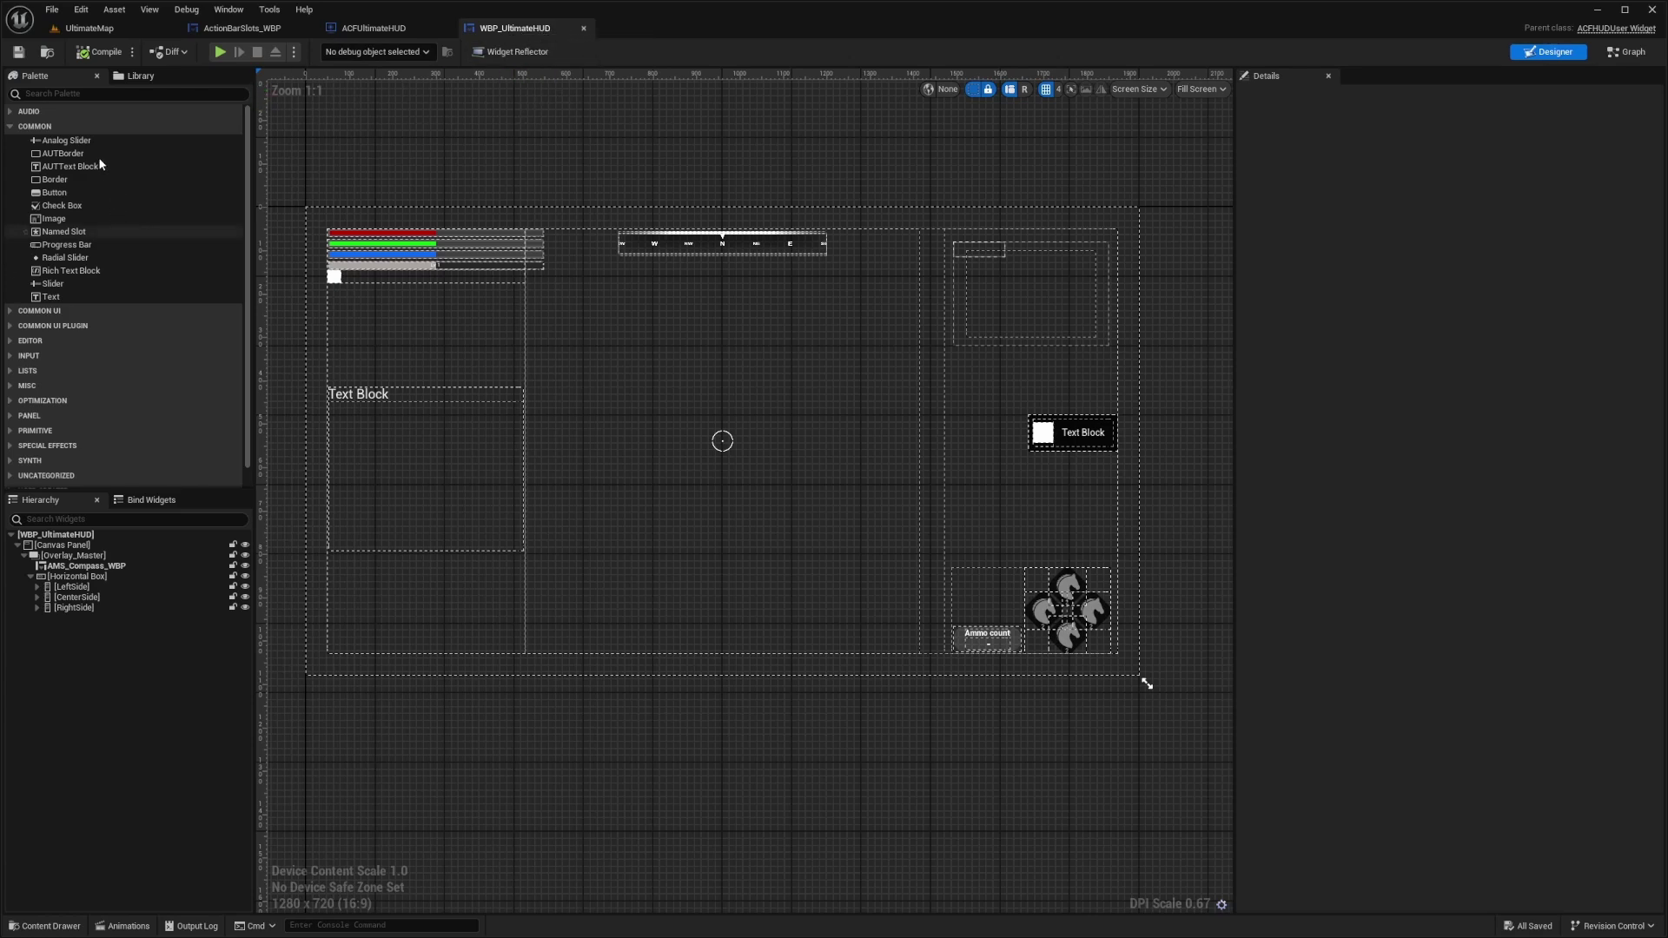
click(73, 94)
Add a Horizontal Box from the Palette under Overlay_Master, creating HorizontalBox_160
text(horizon)
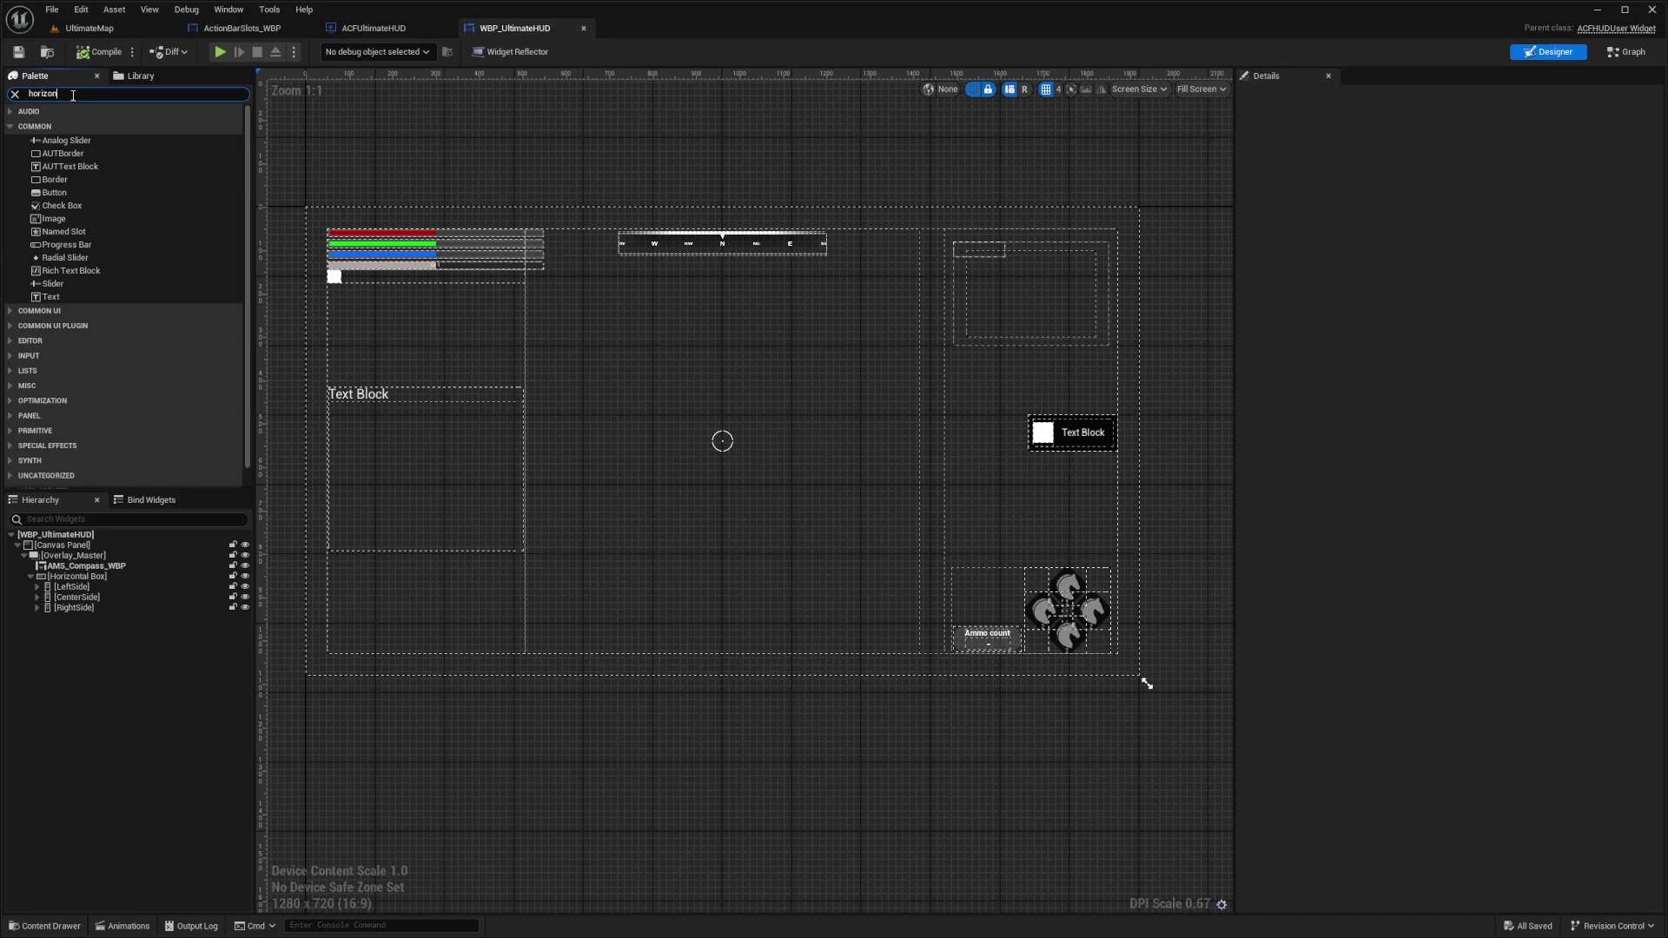
text(tal)
drag(69, 125, 103, 557)
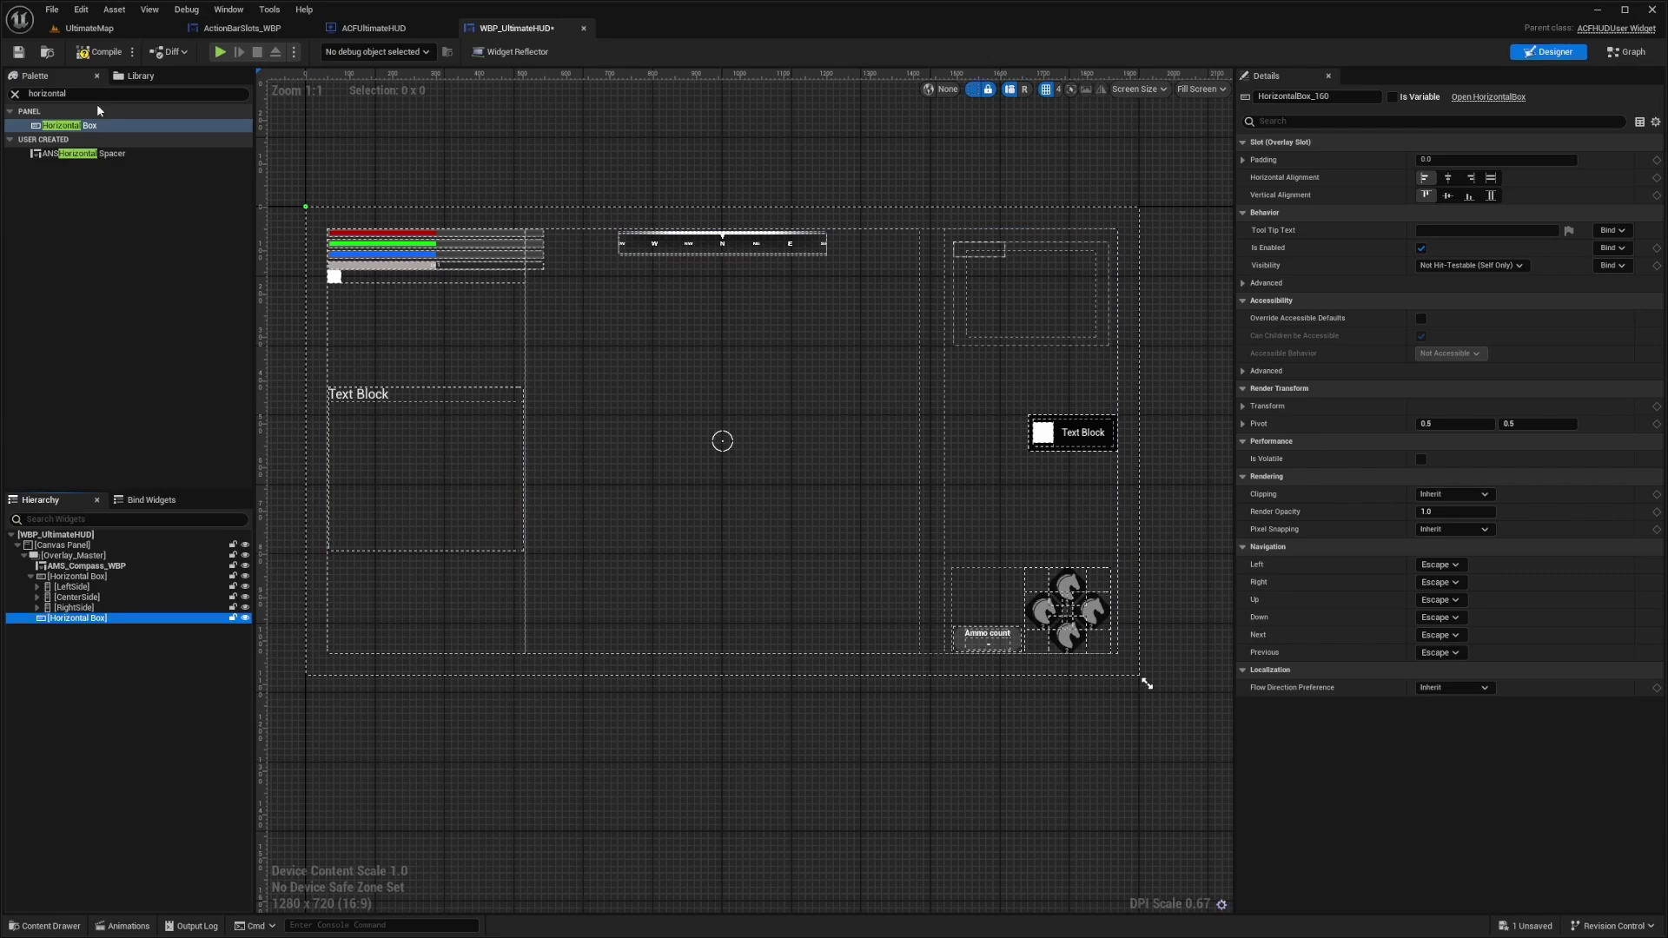
click(139, 76)
click(34, 76)
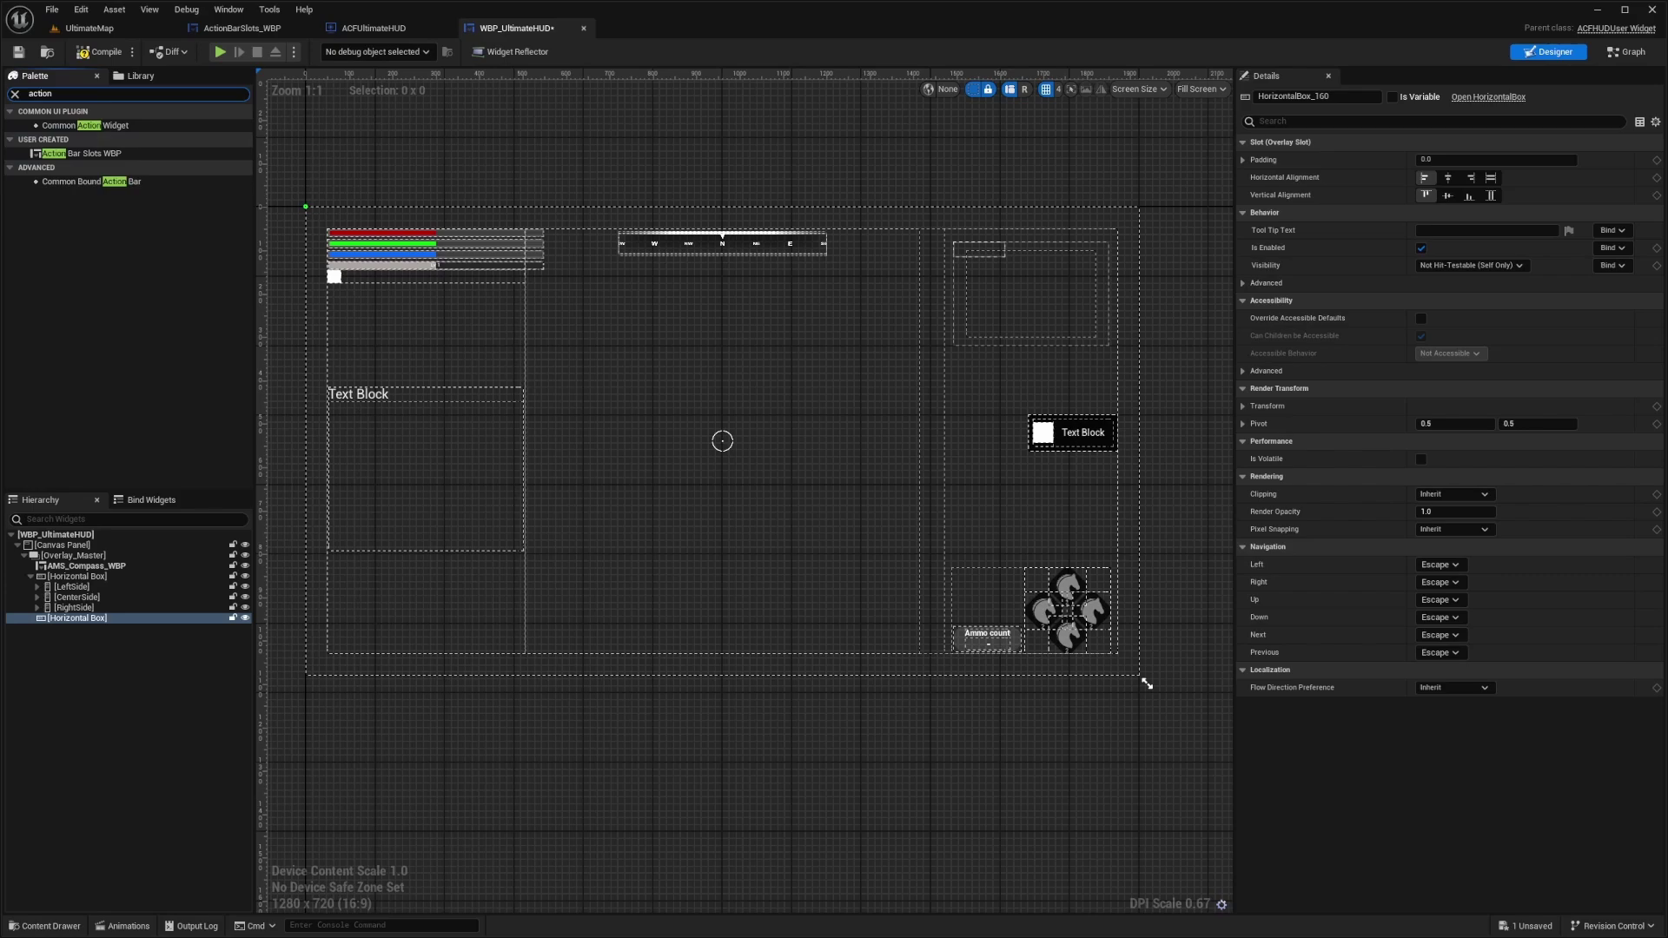
Place ActionBarSlots_WBP inside HorizontalBox_160 and align the box Center horizontally and Bottom vertically
drag(91, 156, 65, 624)
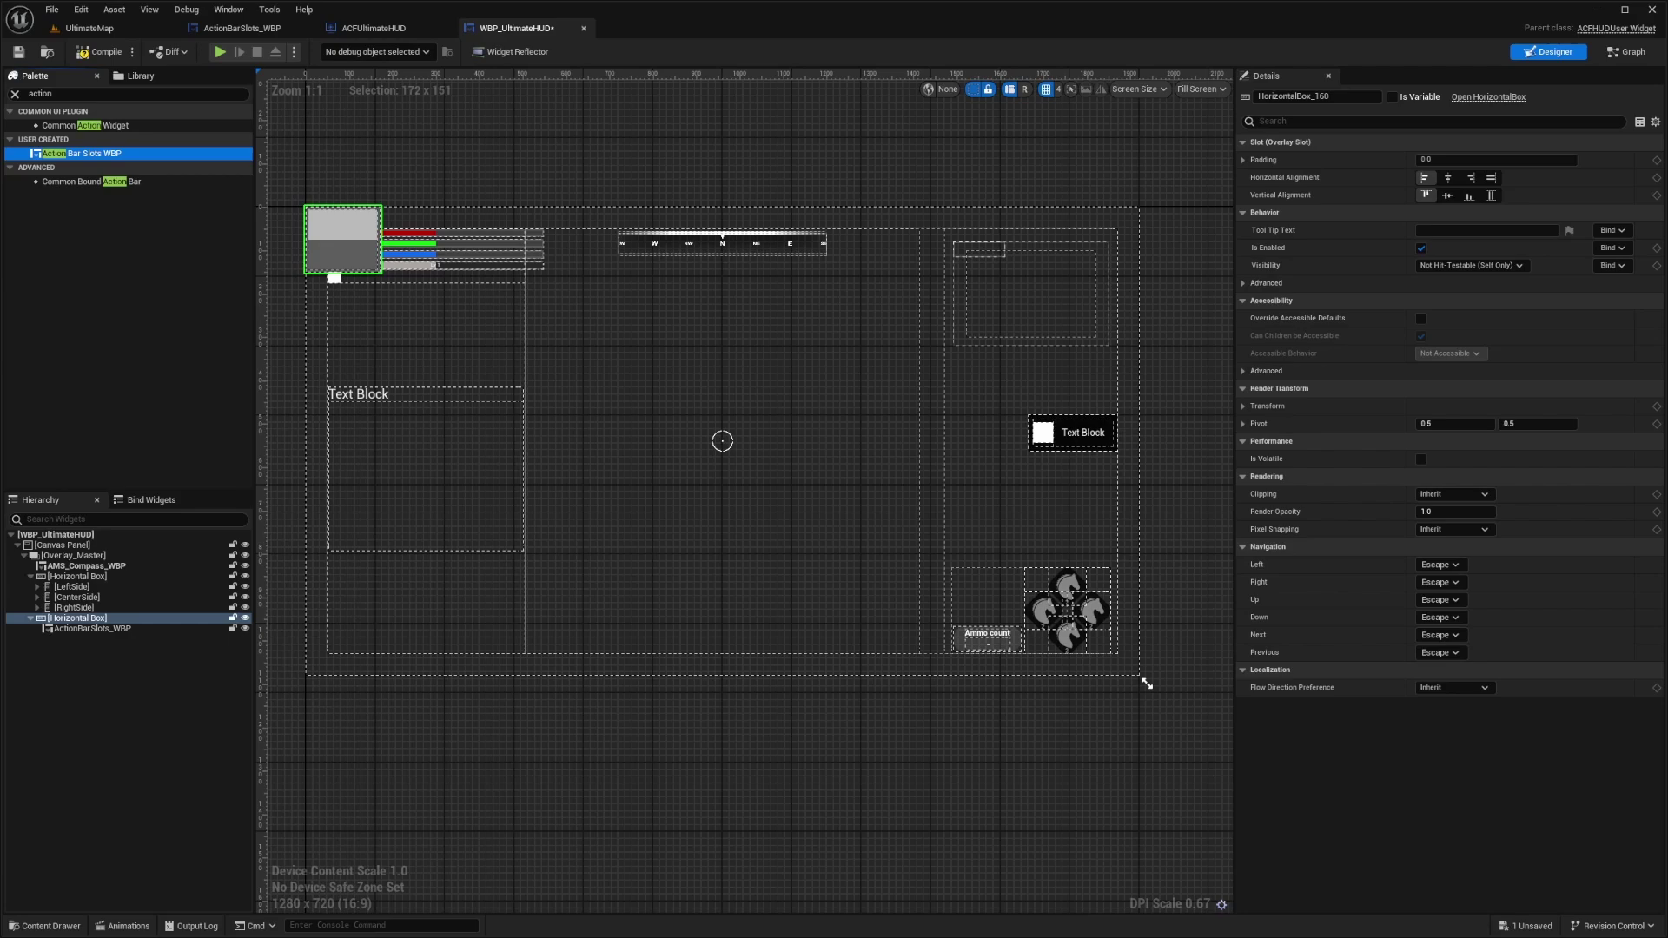
click(1448, 179)
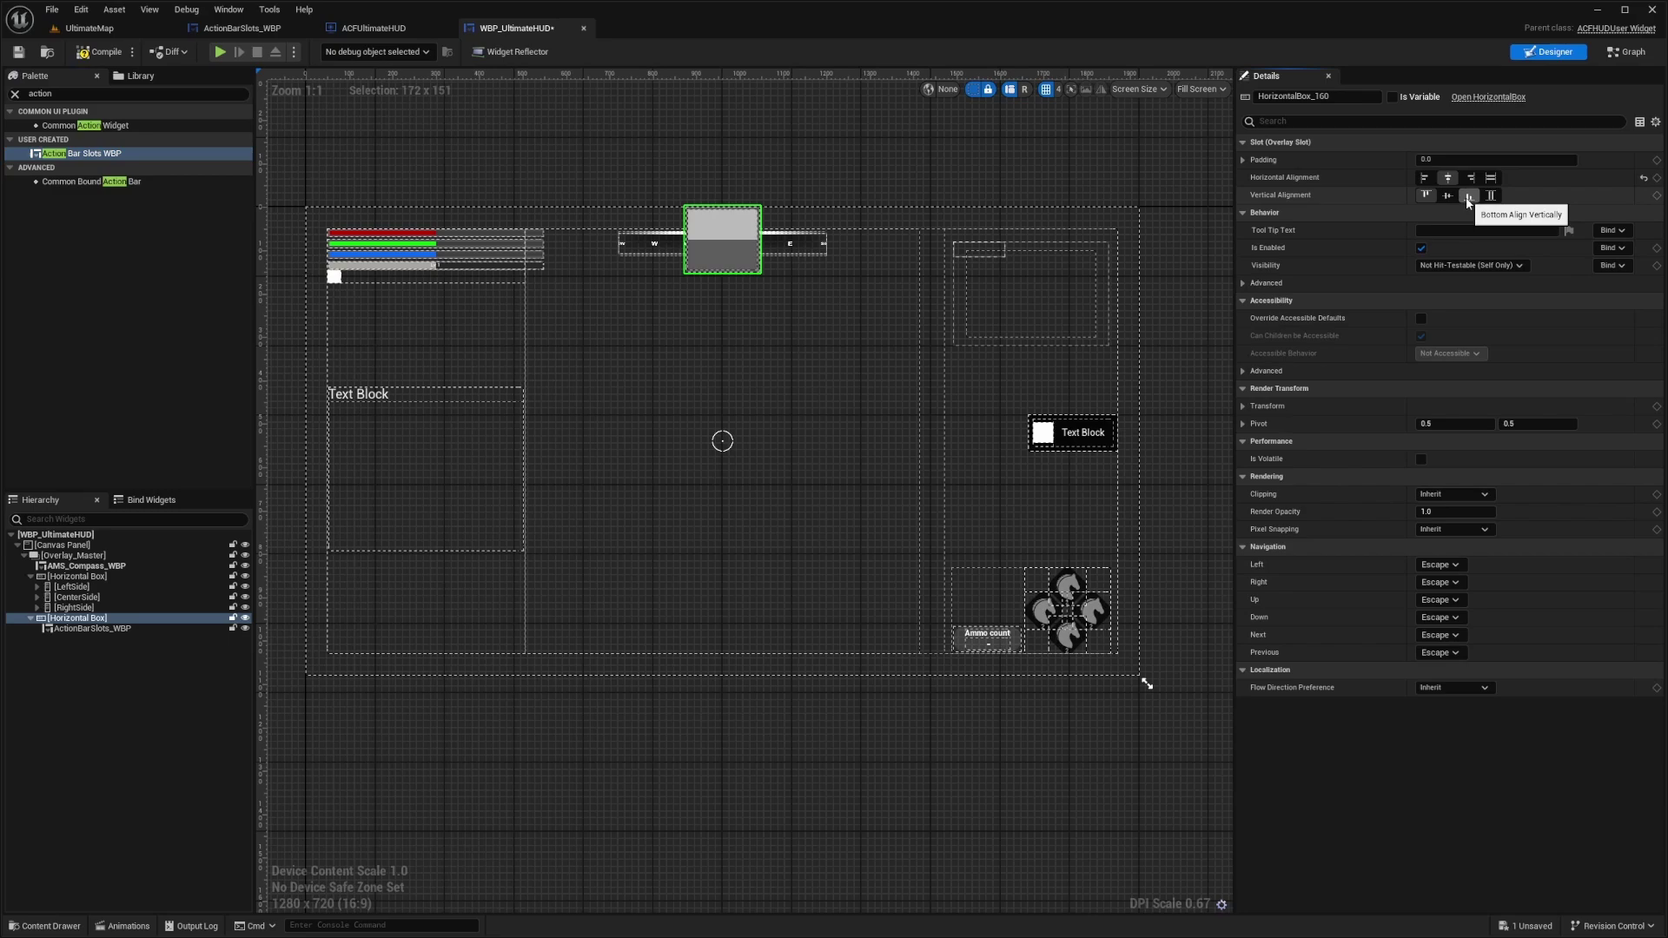
click(1468, 196)
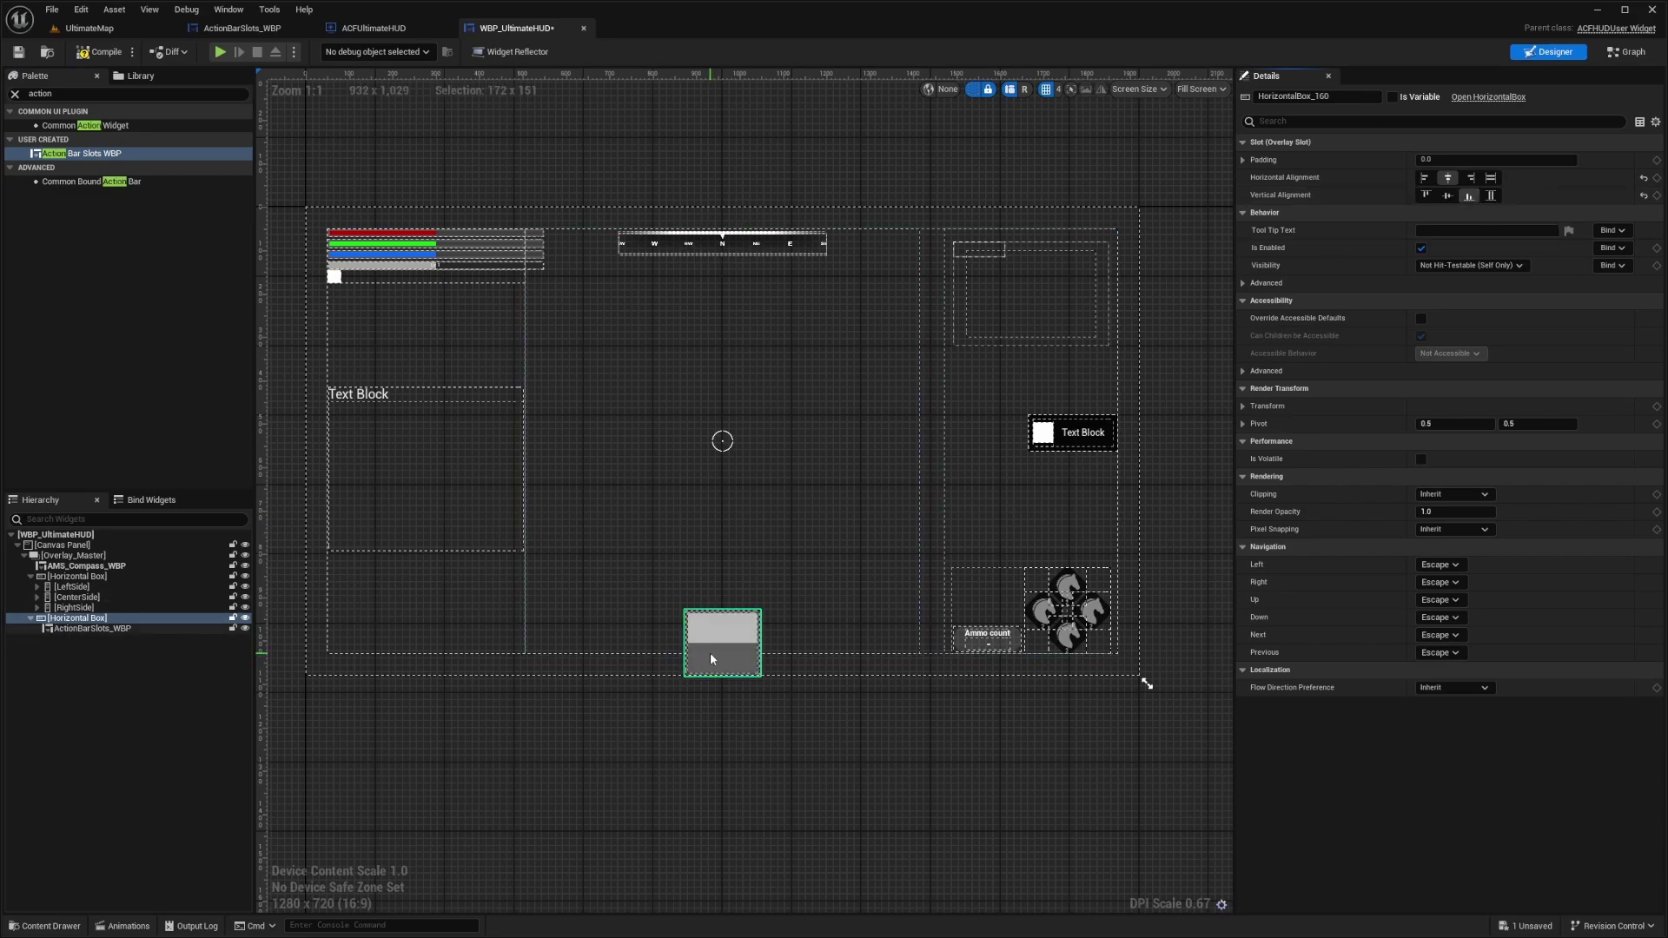
Duplicate ActionBarSlots_WBP until the row holds eight slots, through ActionBarSlots_WBP_7
click(96, 628)
right_click(91, 632)
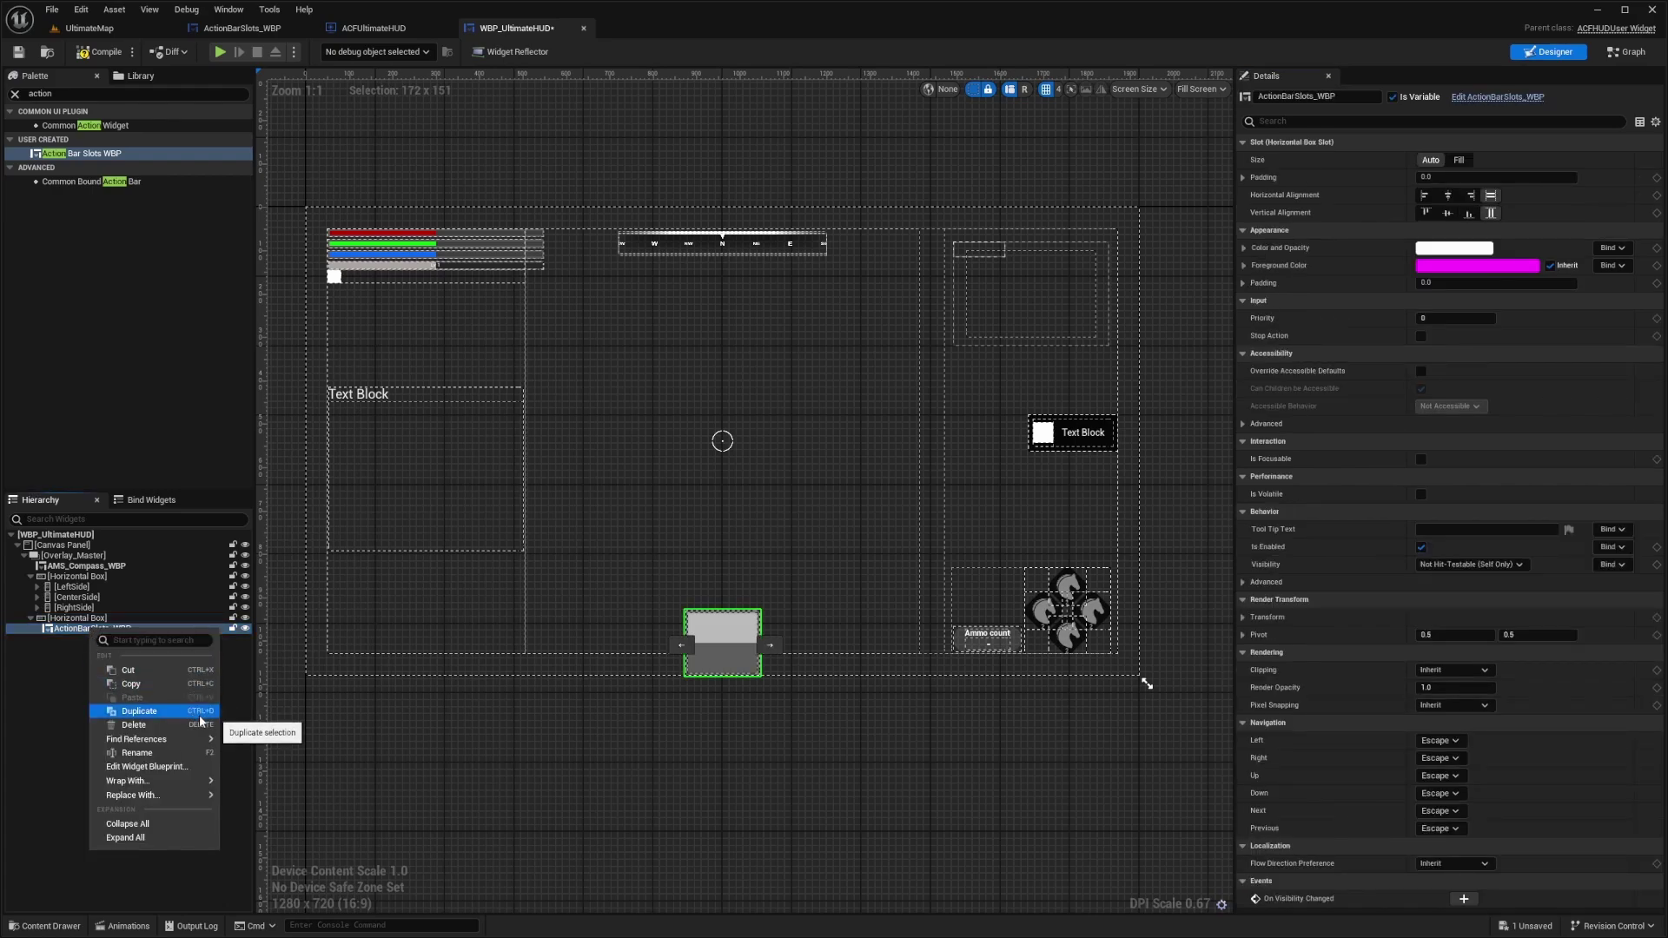
click(141, 716)
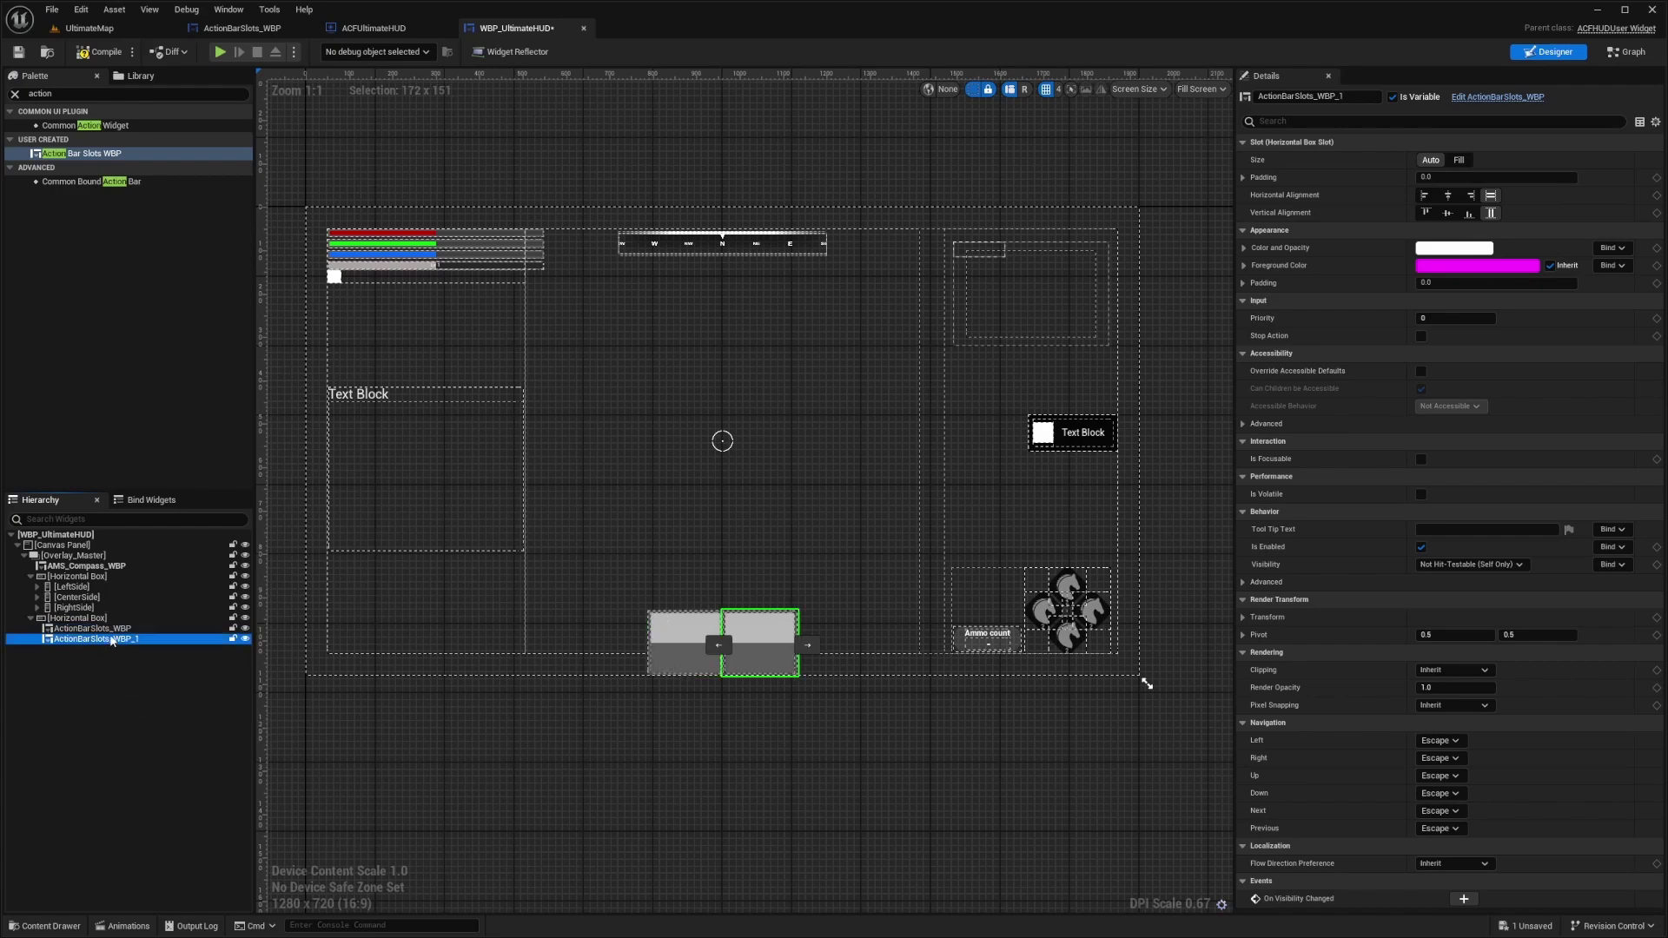
key(ctrl+d)
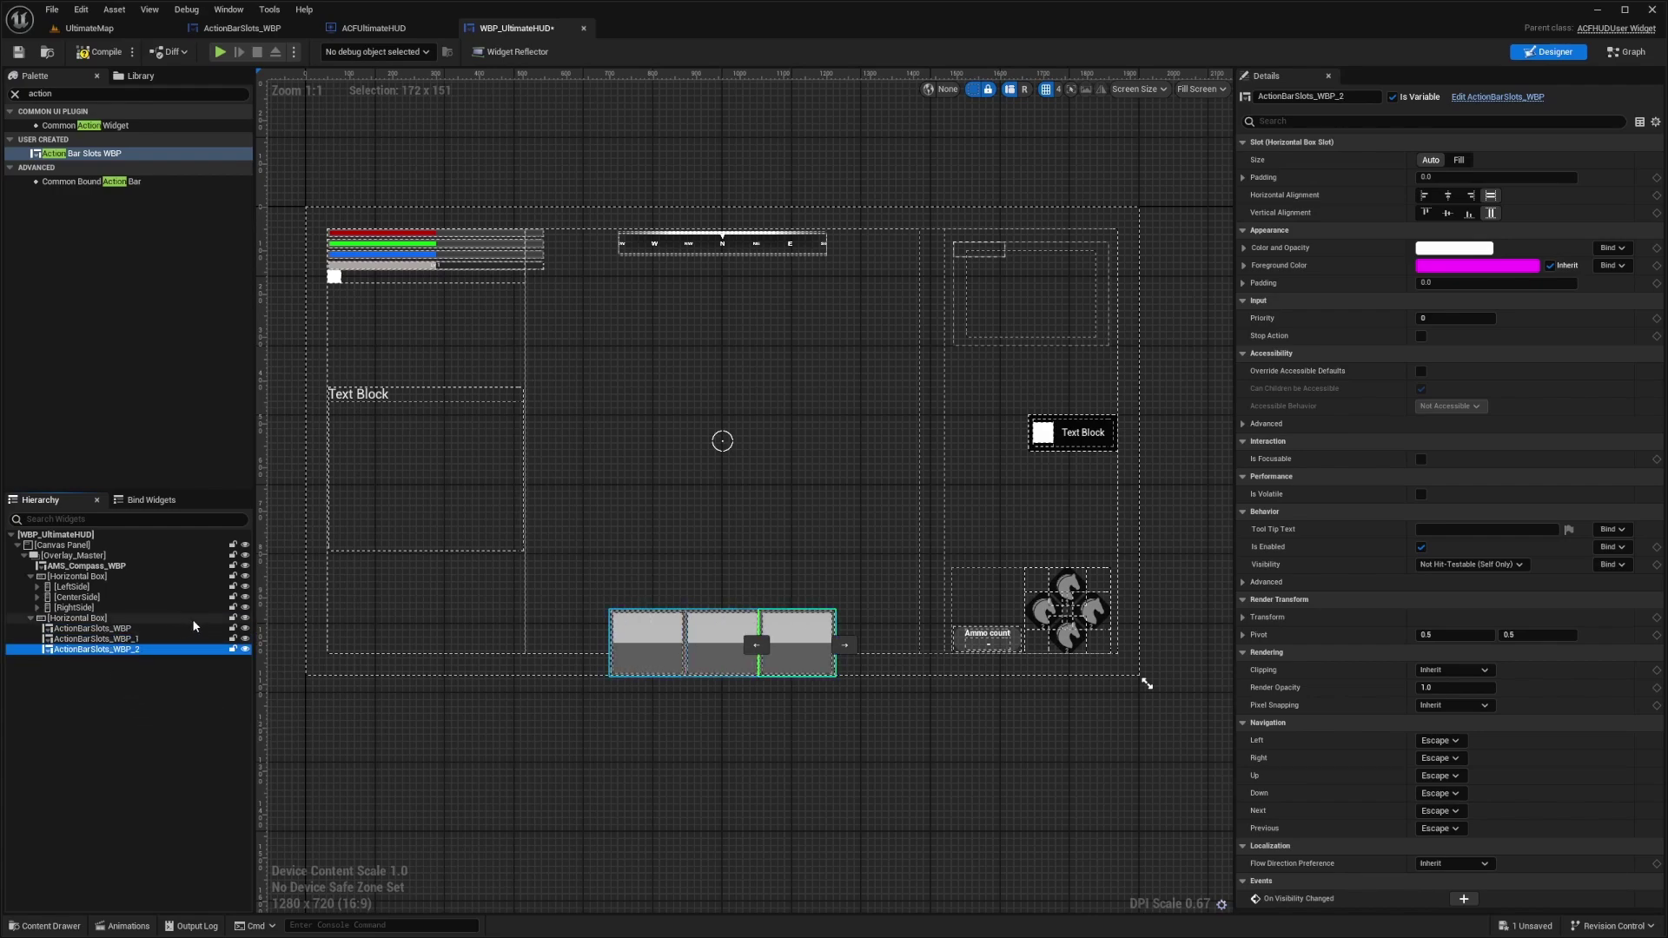
key(ctrl+d)
key(ctrl+d)
key(ctrl+d)
key(ctrl+d)
key(ctrl+d)
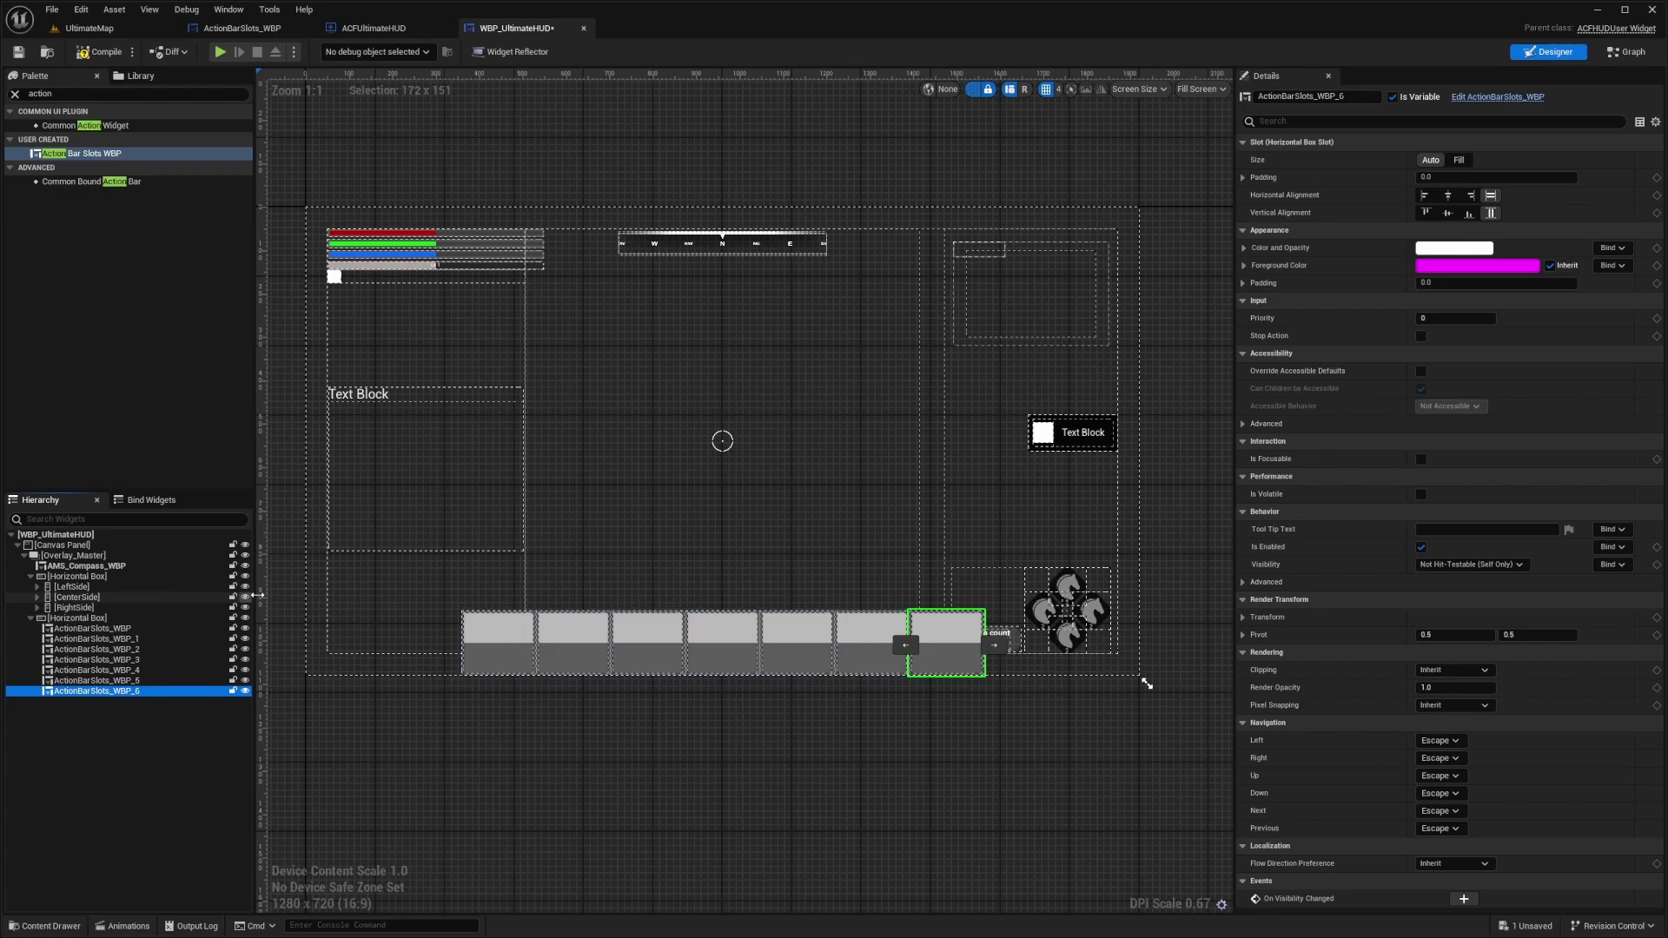
click(111, 618)
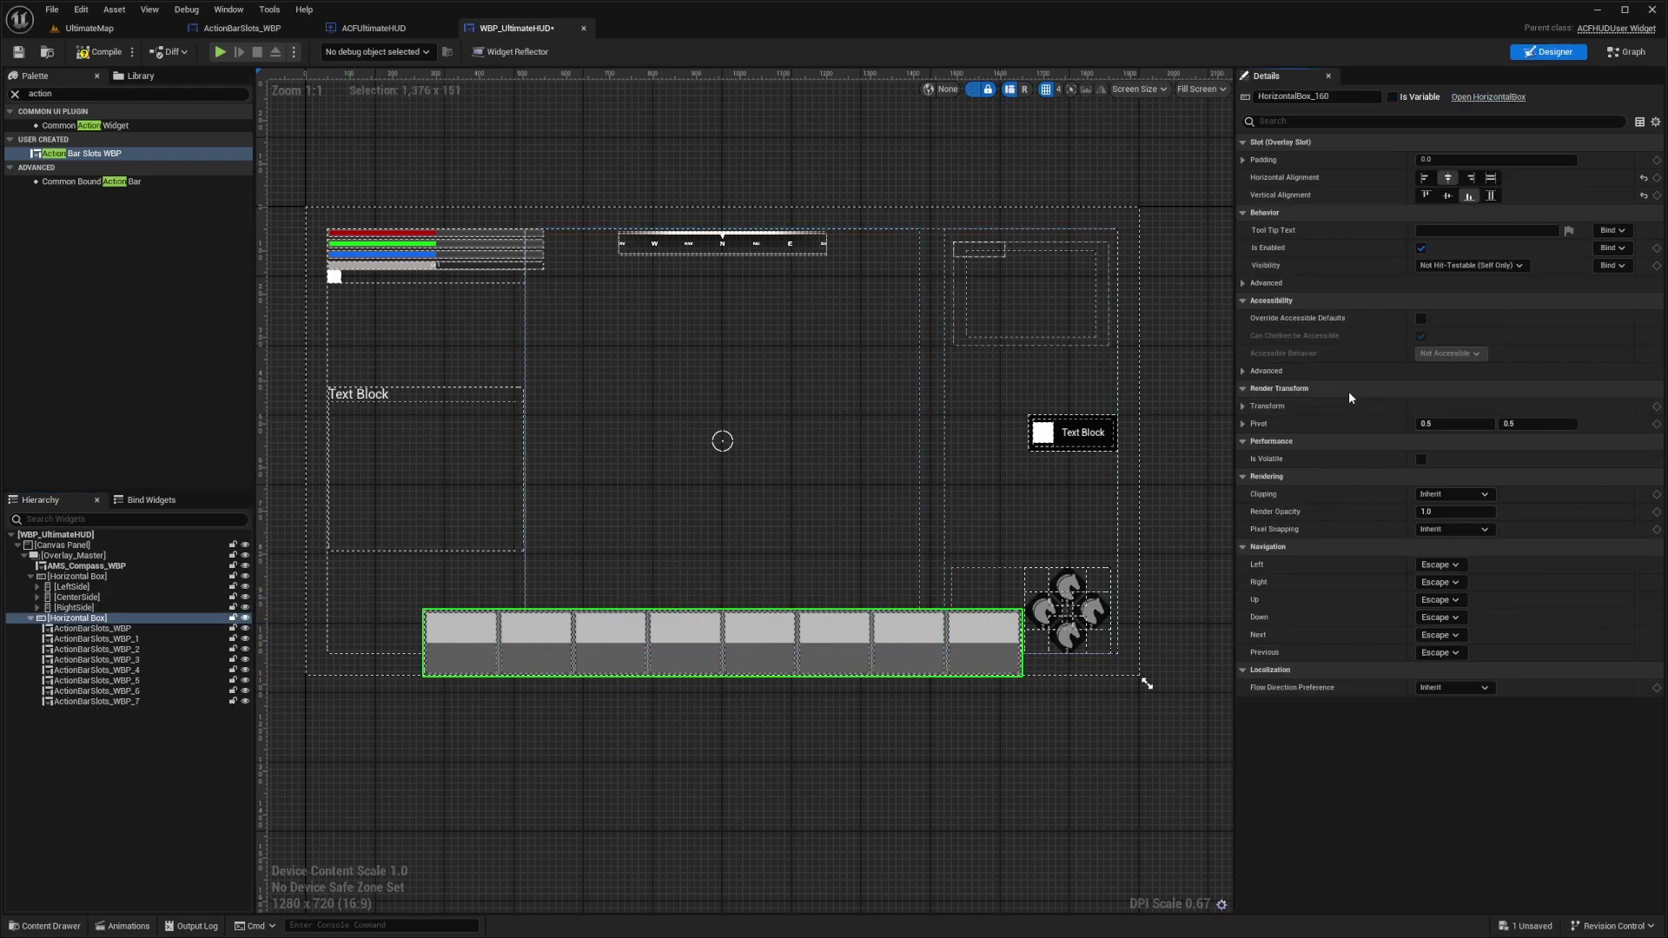
Set HorizontalBox_160's render transform Scale X and Y to 0.6
click(1244, 407)
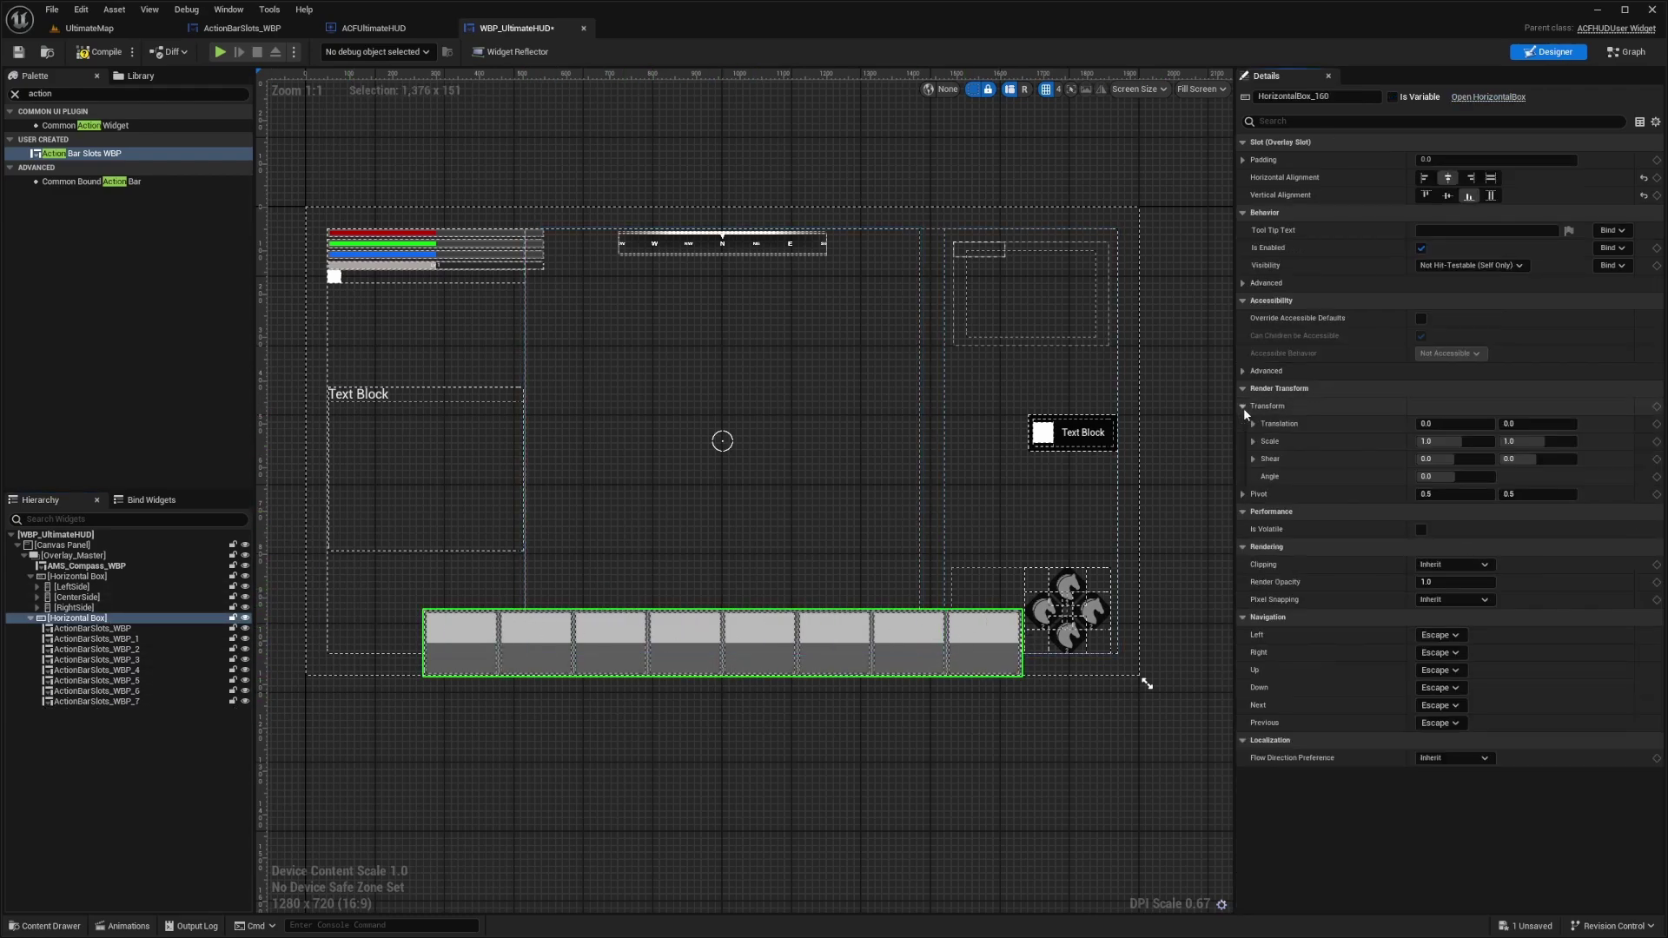
click(1462, 444)
text(.5)
key(Return)
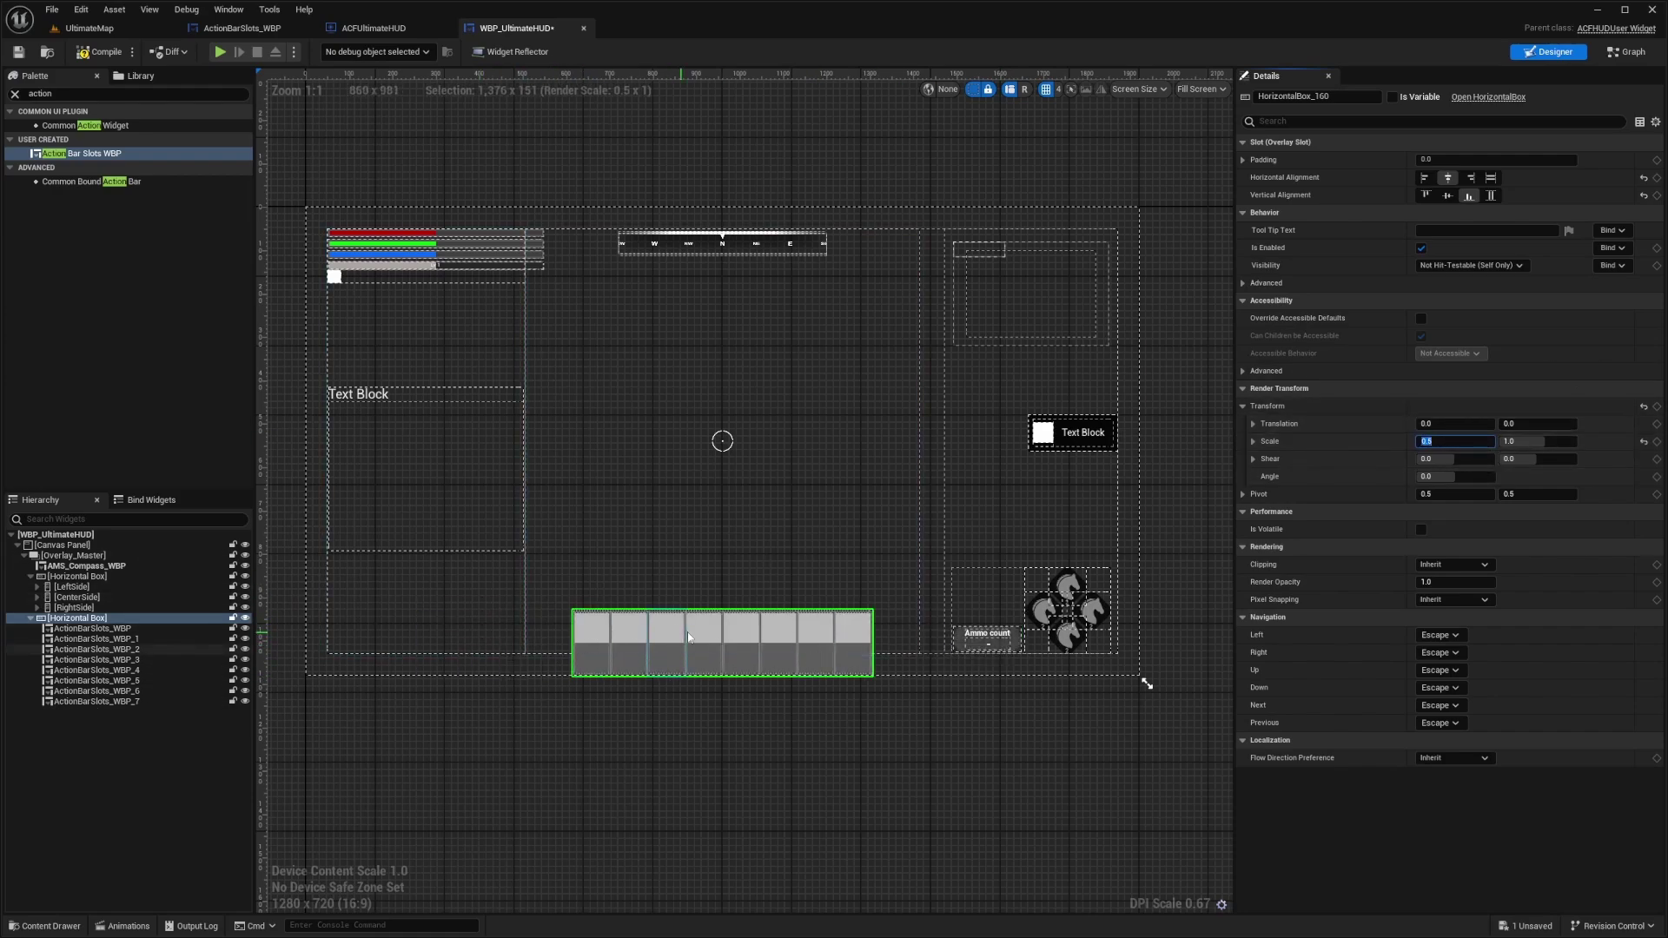
click(1504, 442)
text(.6)
key(Return)
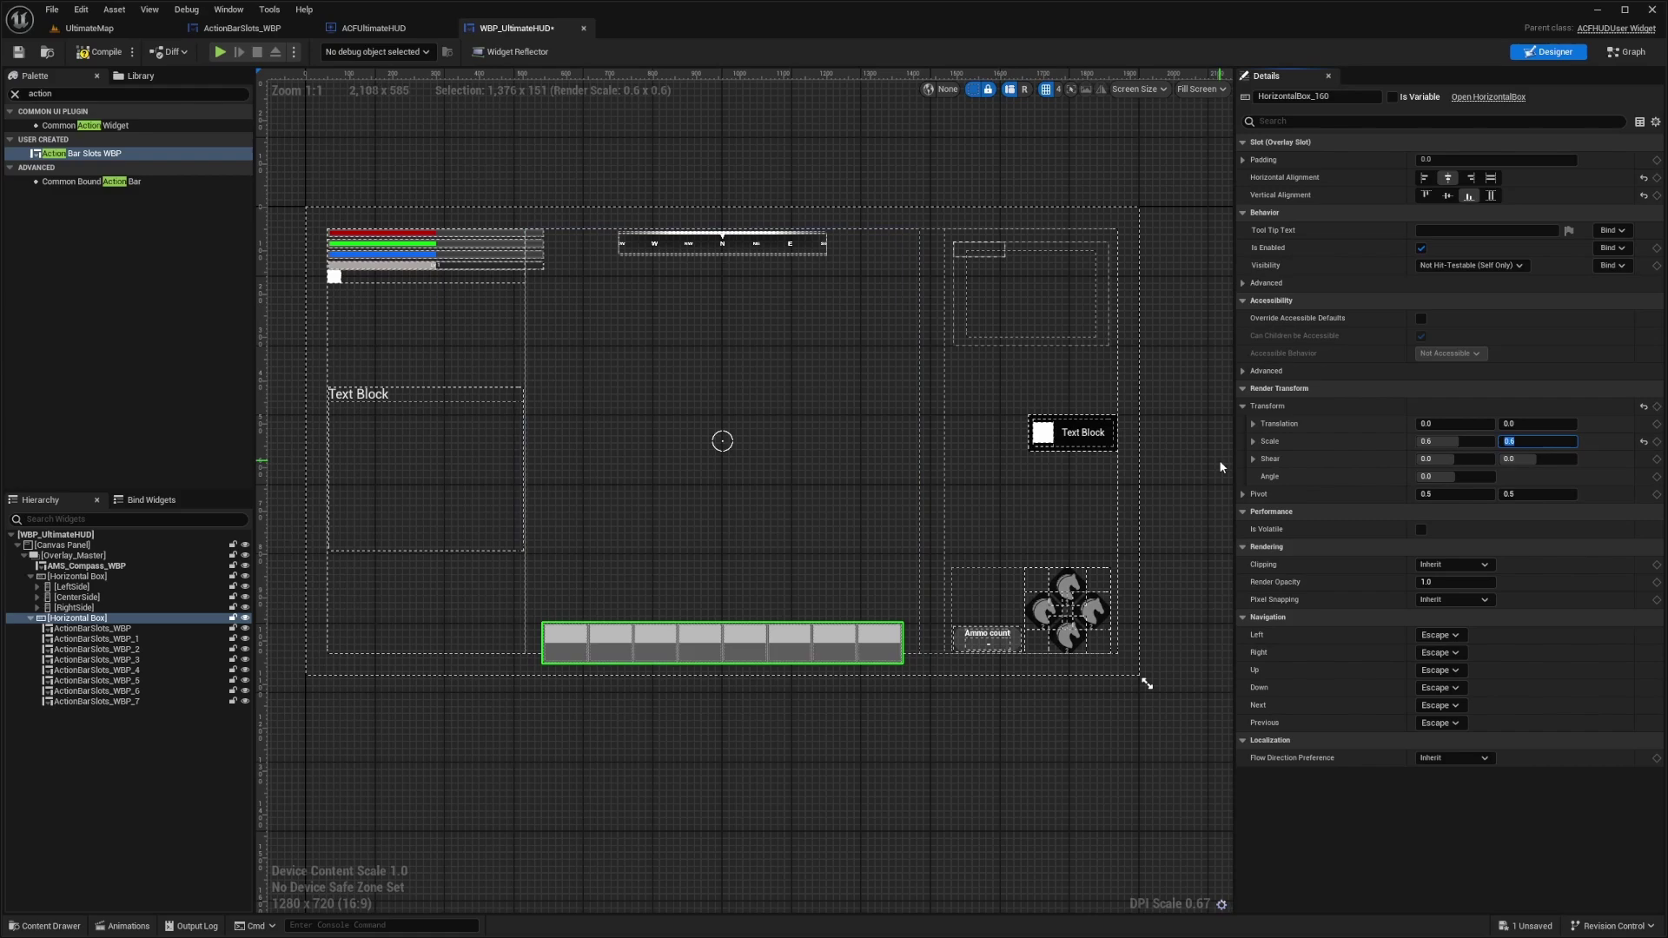
Delete slots ActionBarSlots_WBP_1 through _7 and give the remaining slot 5.0 padding
click(90, 642)
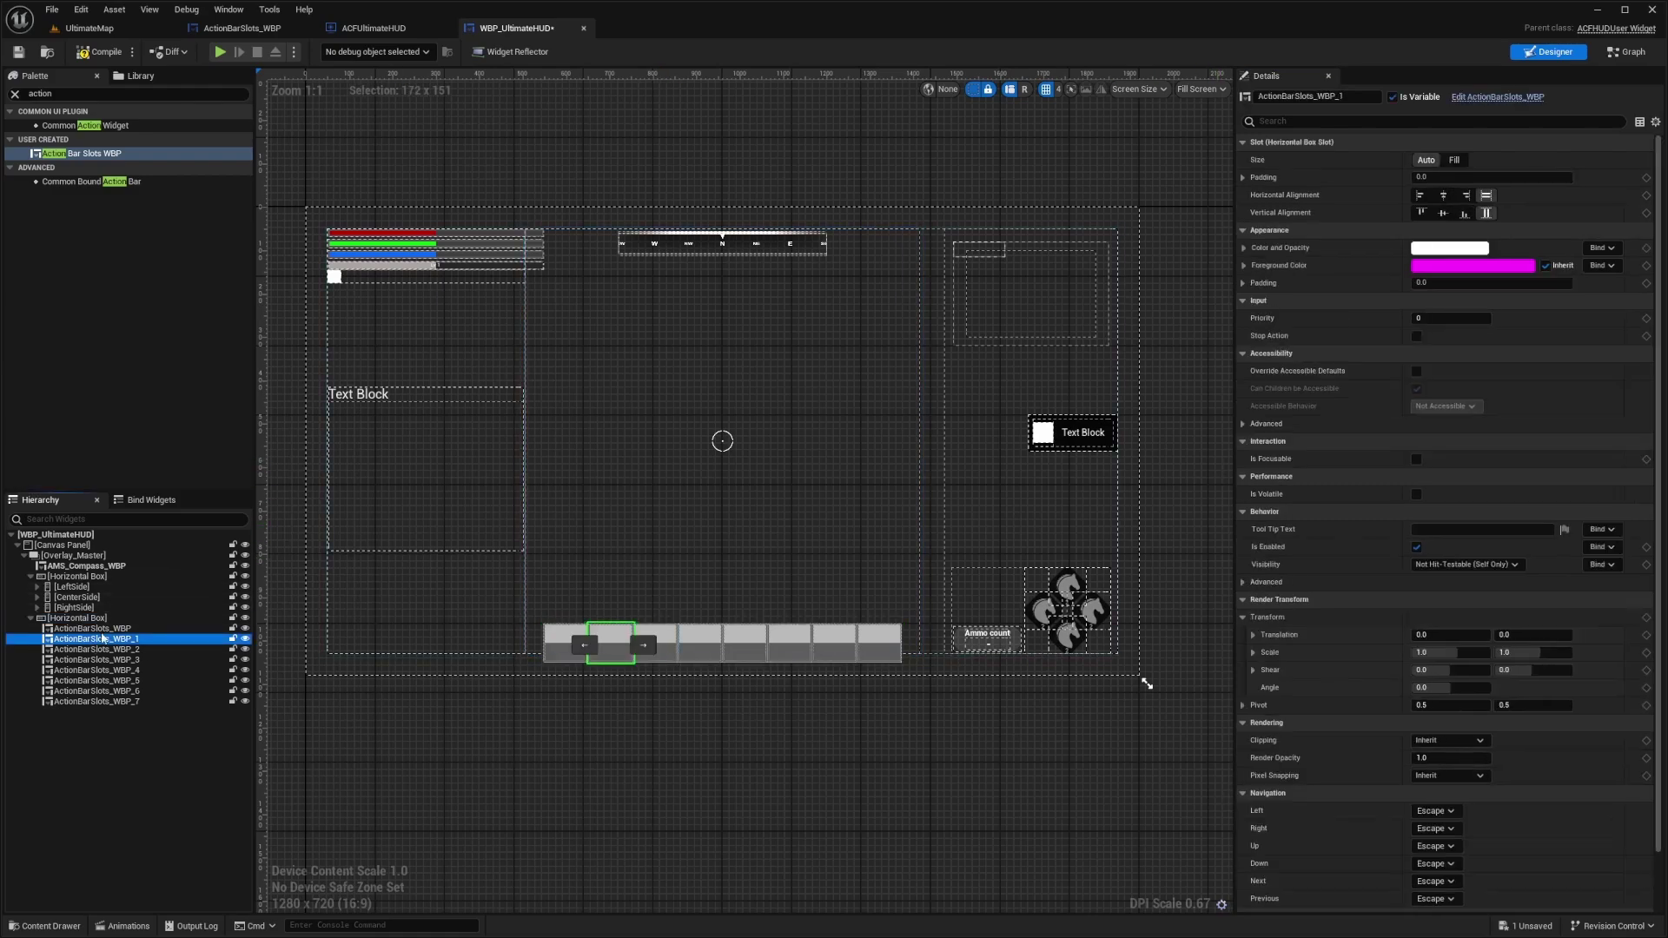
shift+click(107, 702)
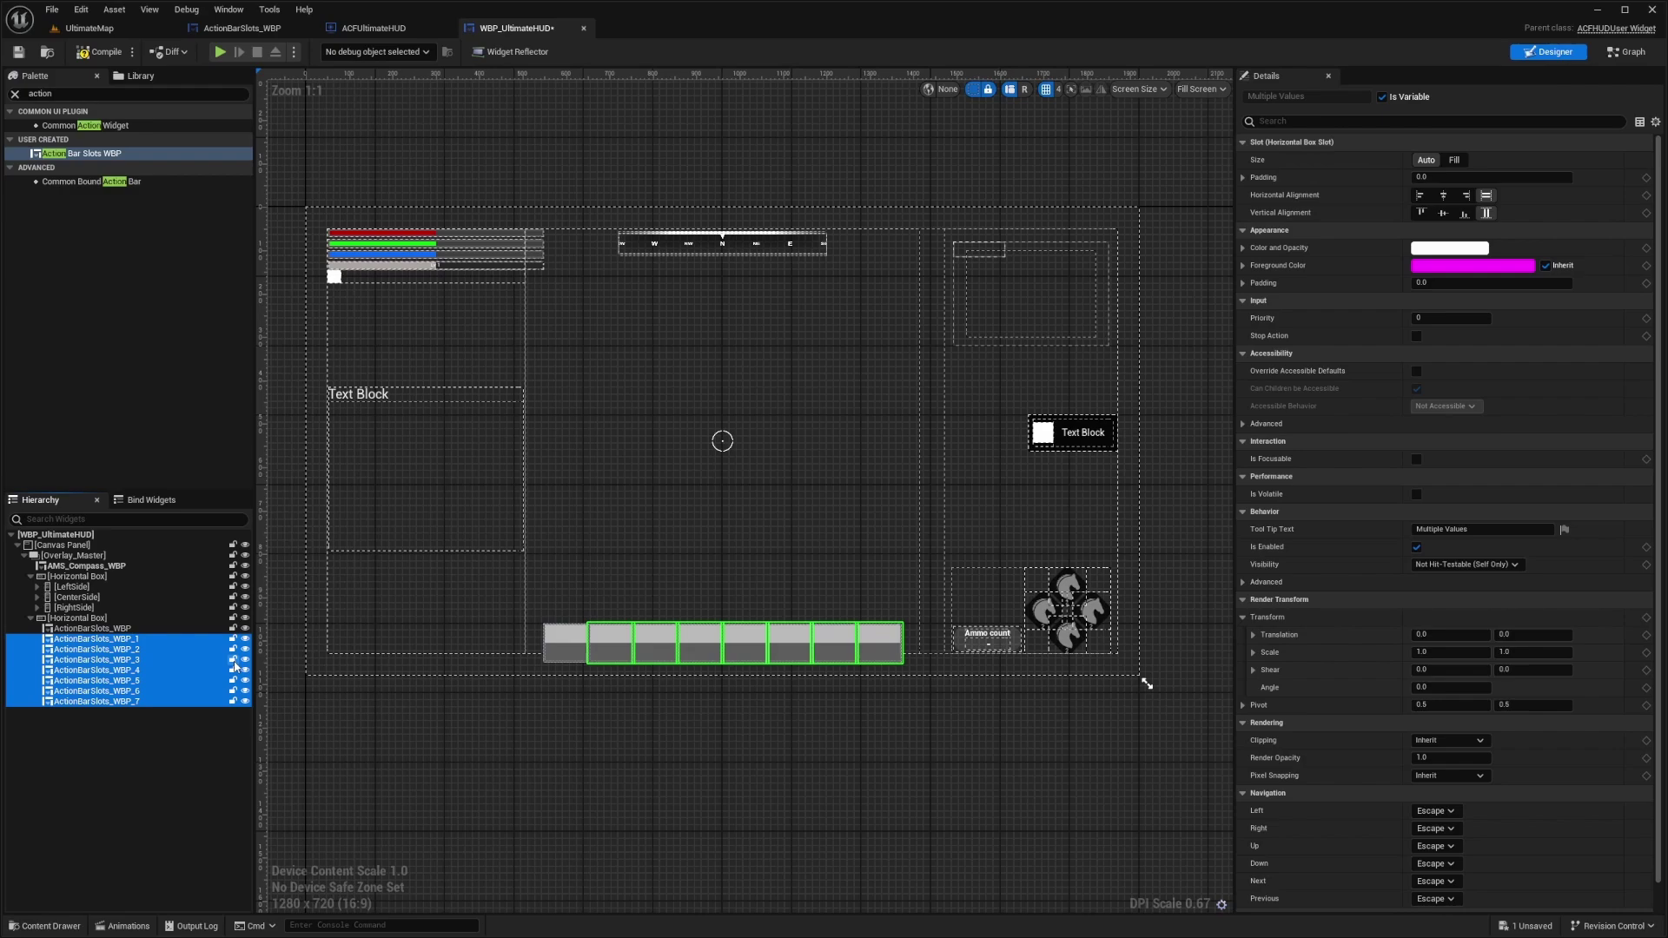
key(Delete)
click(97, 630)
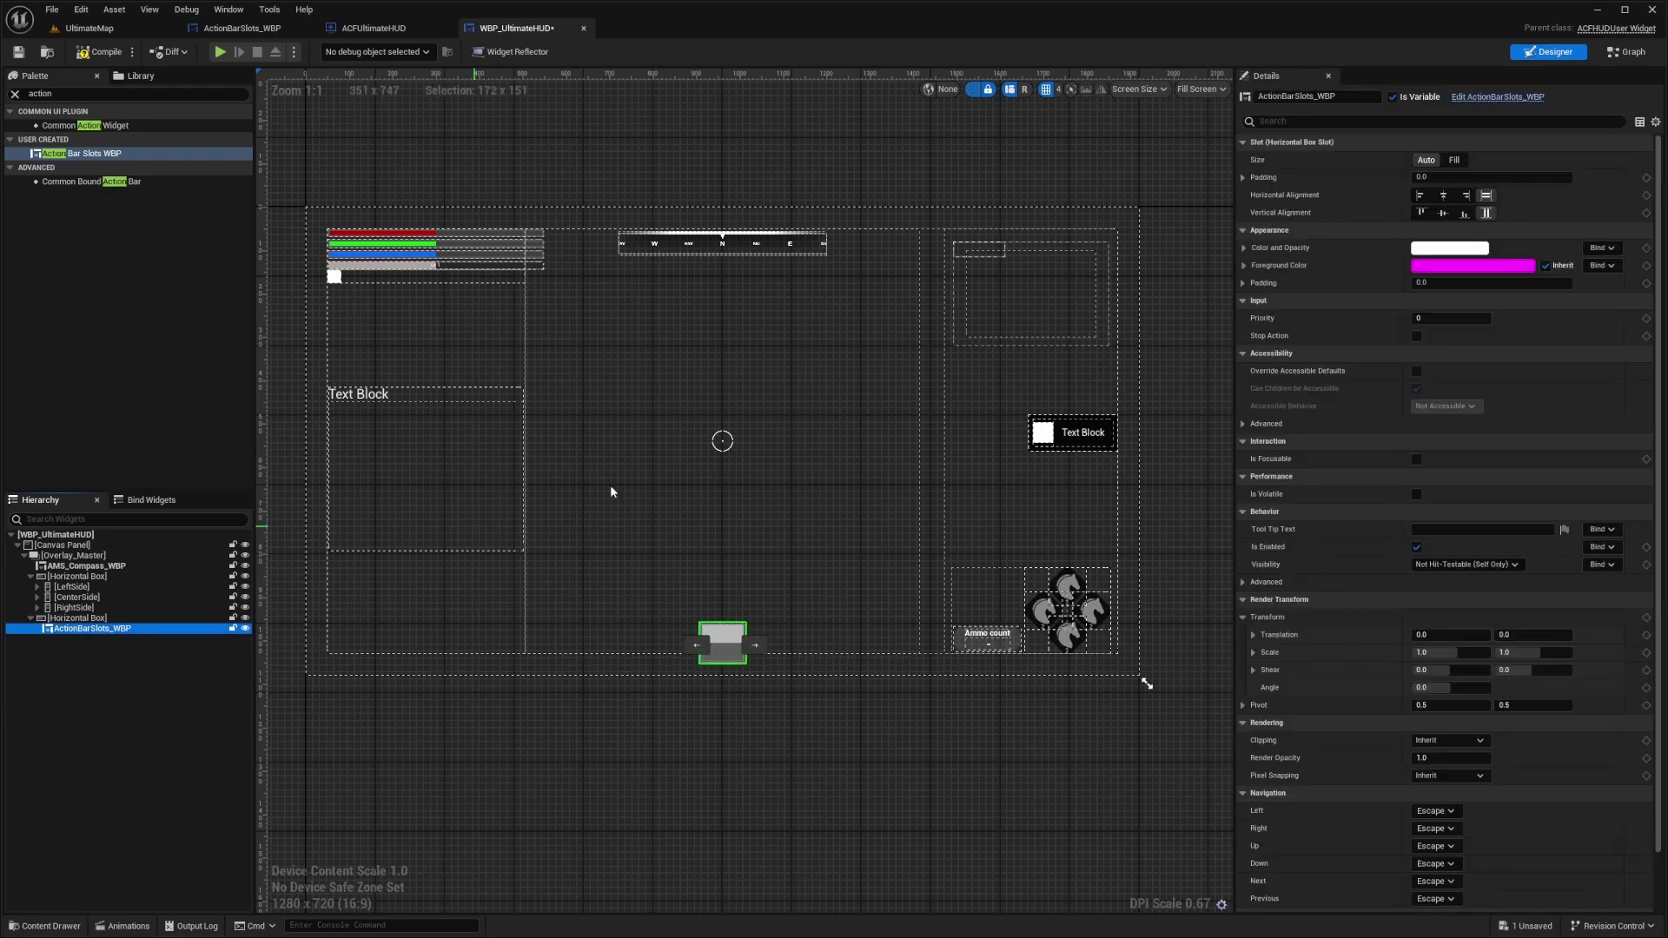
click(1453, 179)
text(5)
key(Return)
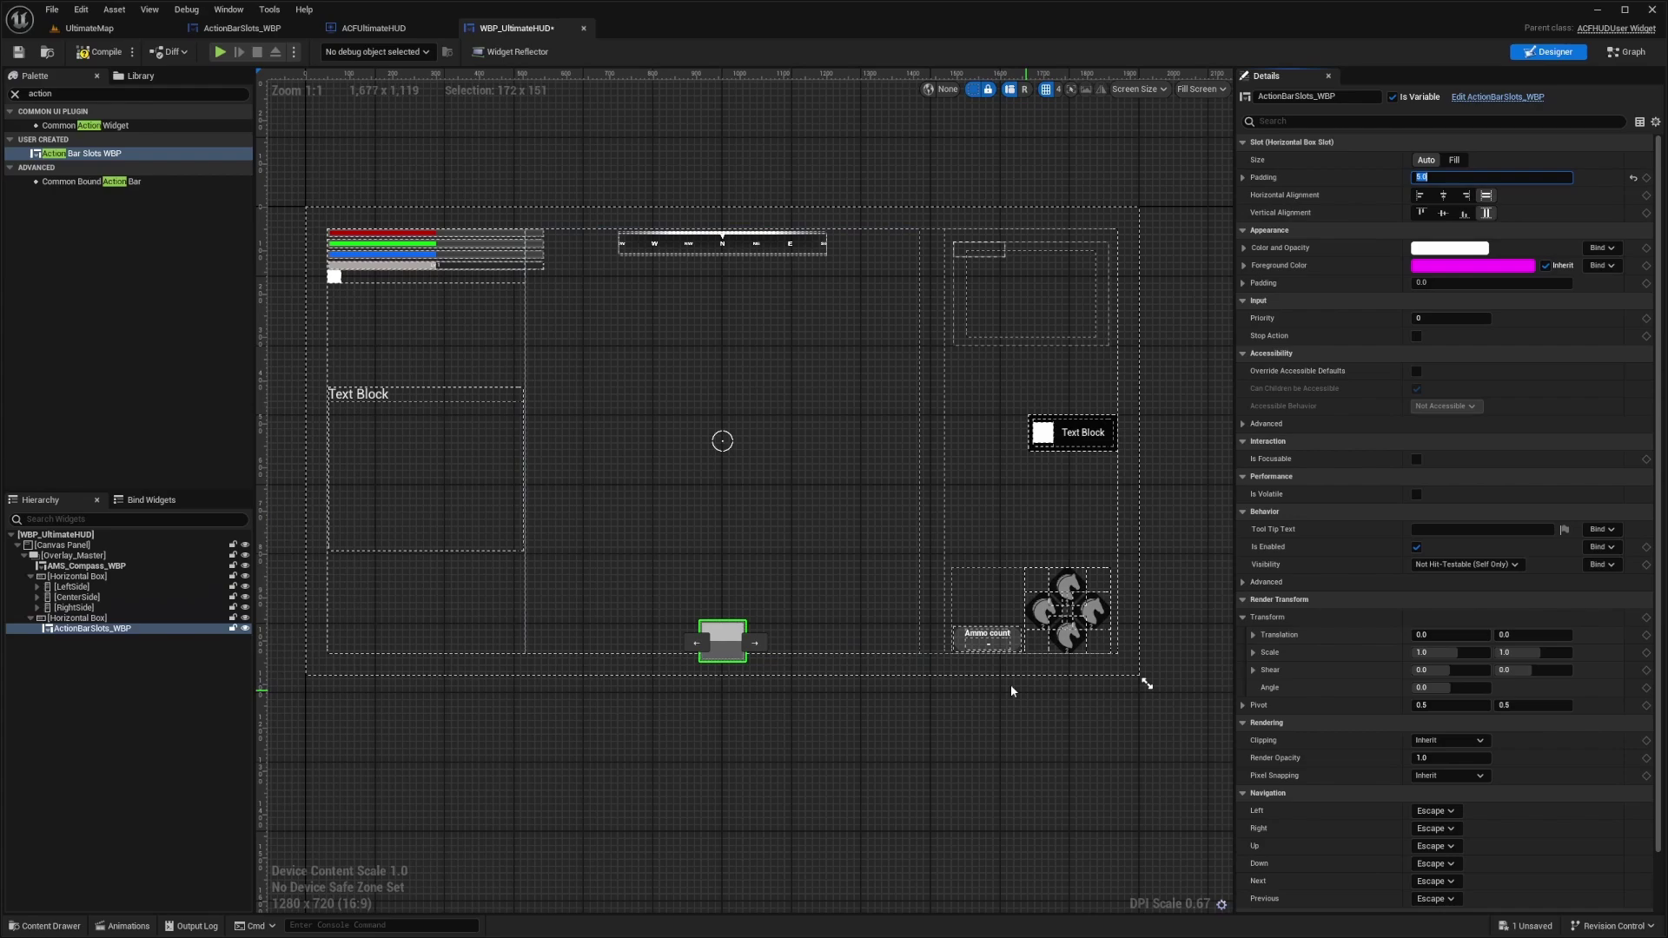
Duplicate the padded slot back up to eight action bar slots
click(96, 629)
key(ctrl+d)
key(ctrl+d)
key(ctrl+d)
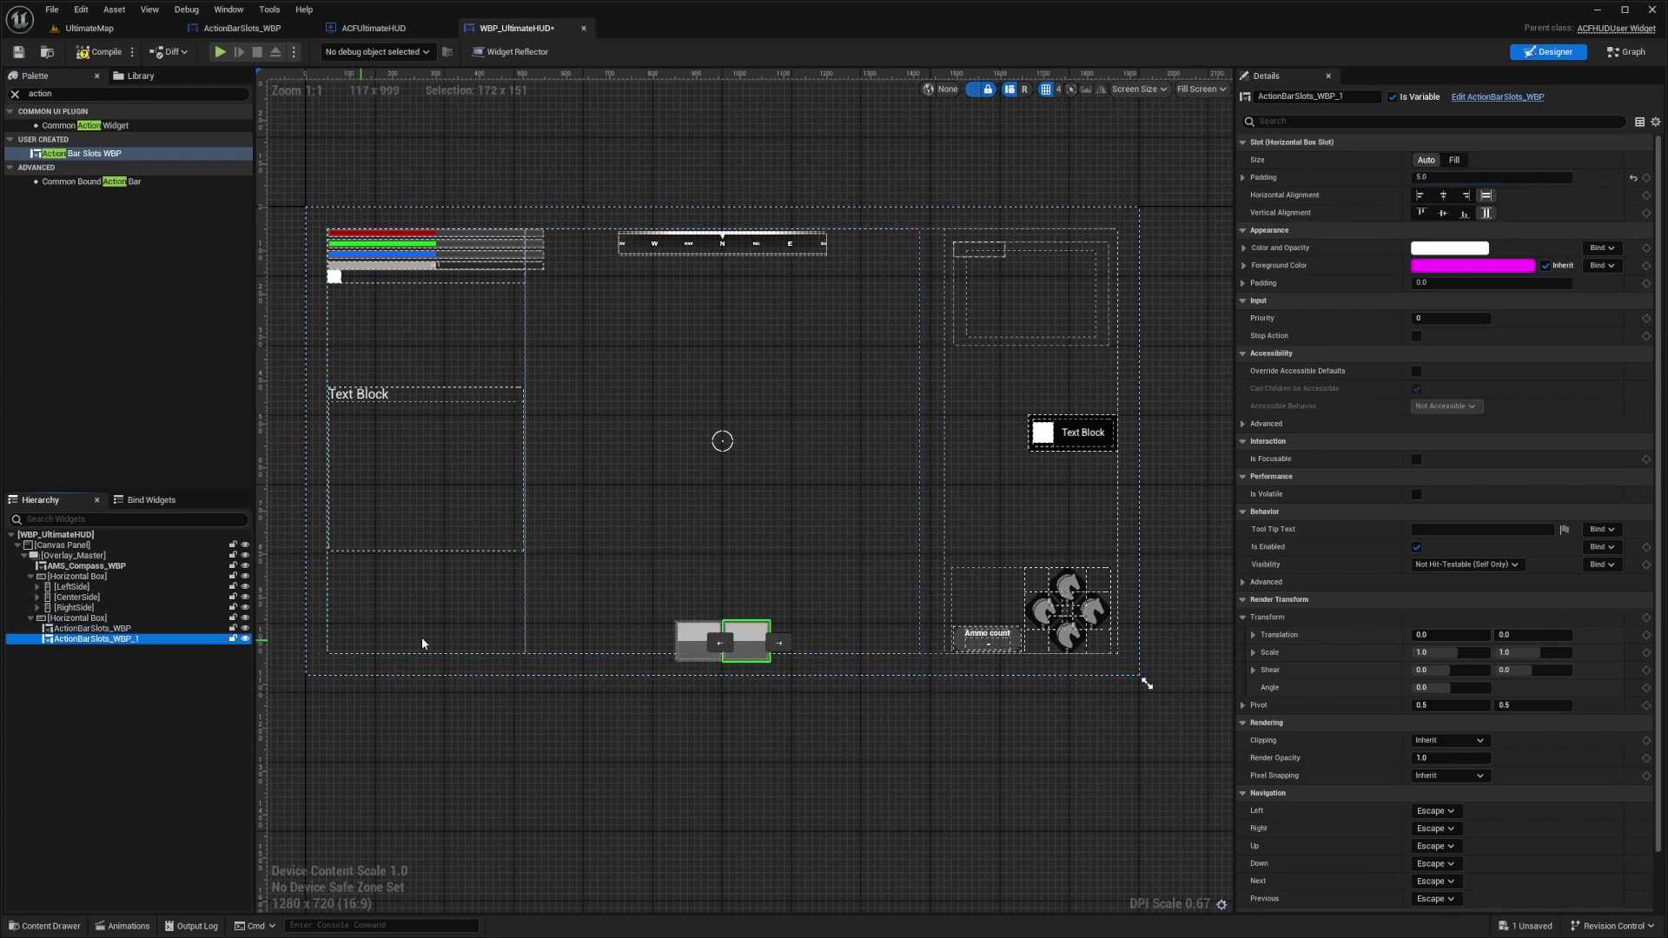
key(ctrl+d)
key(ctrl+d)
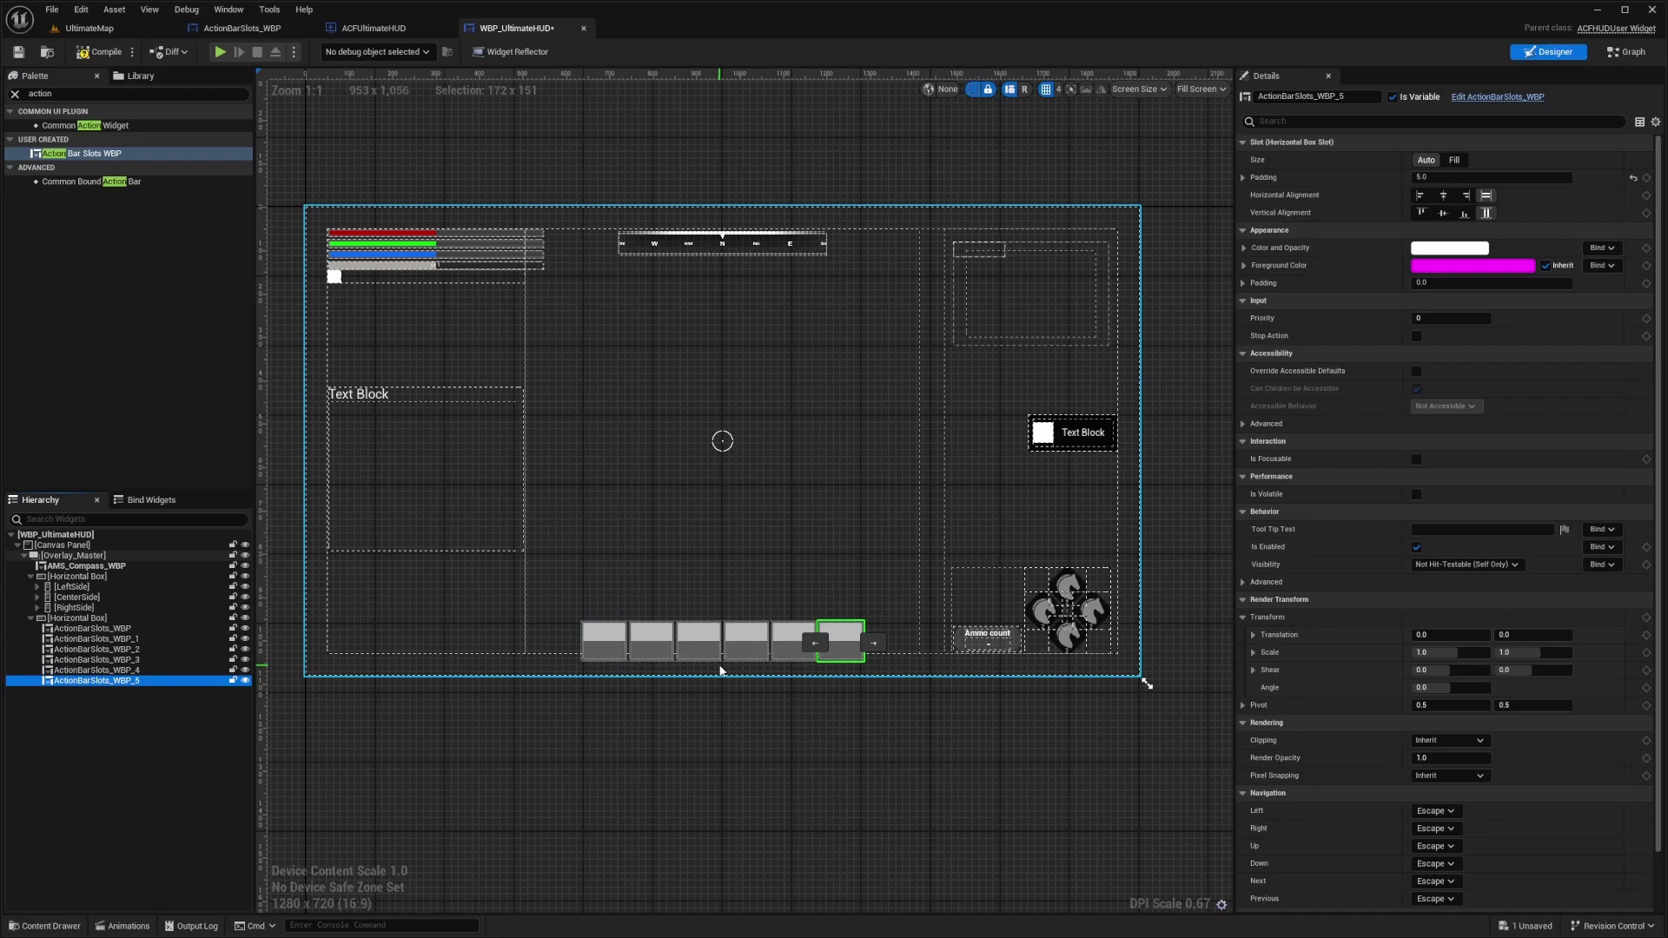
key(ctrl+d)
key(ctrl+d)
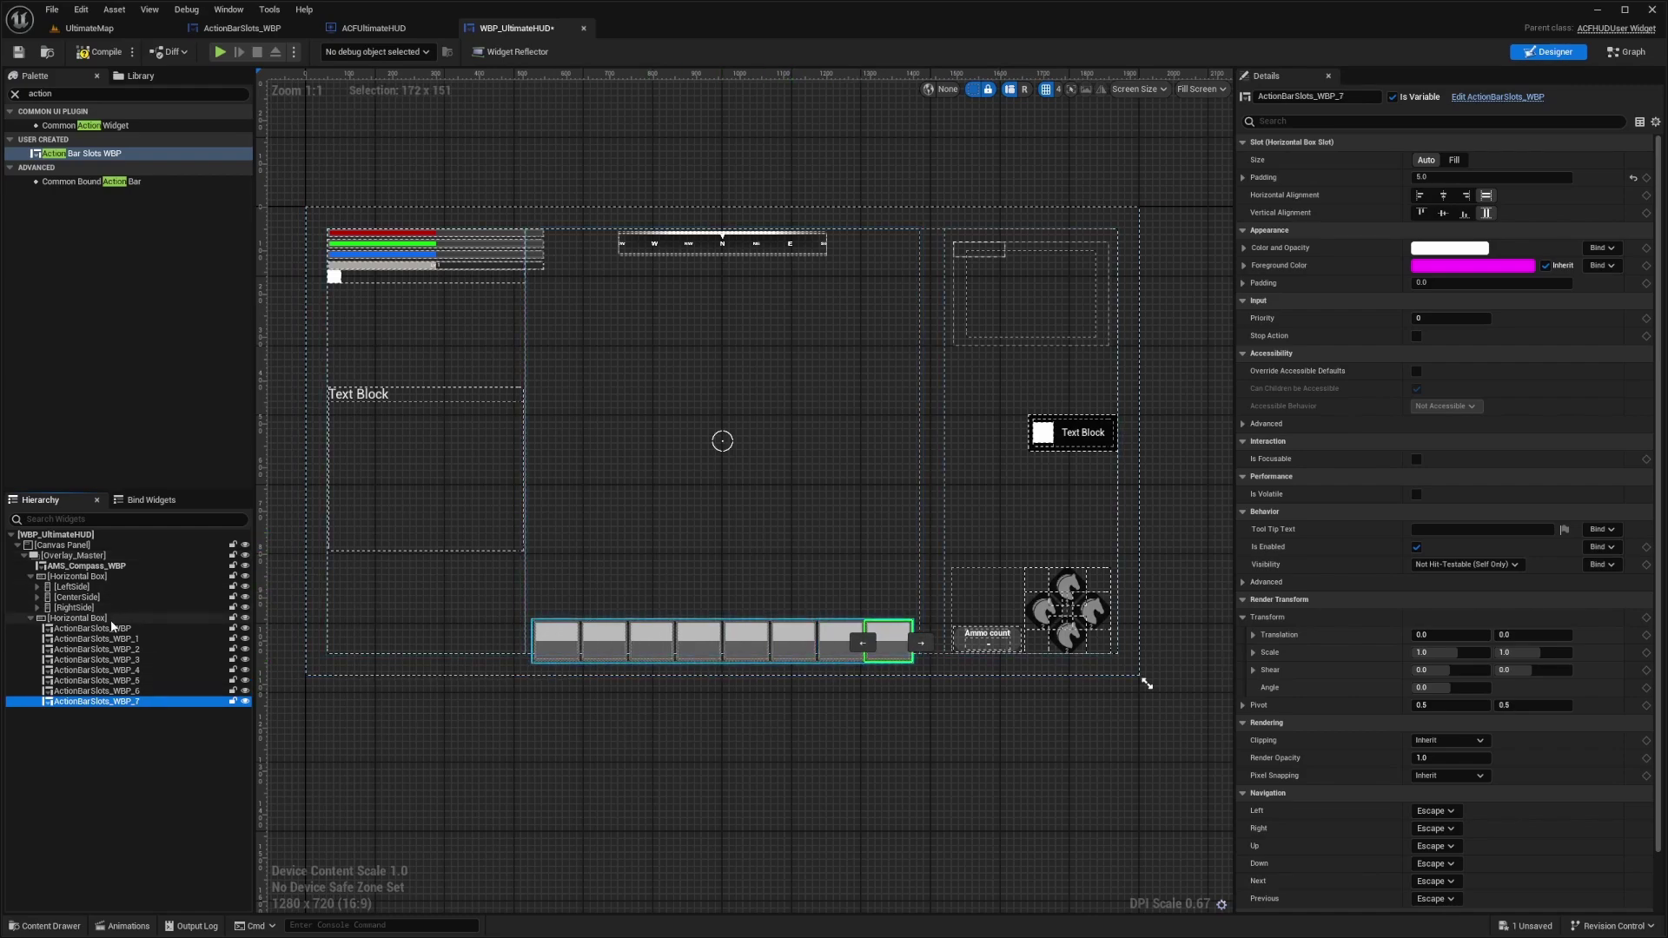
click(111, 621)
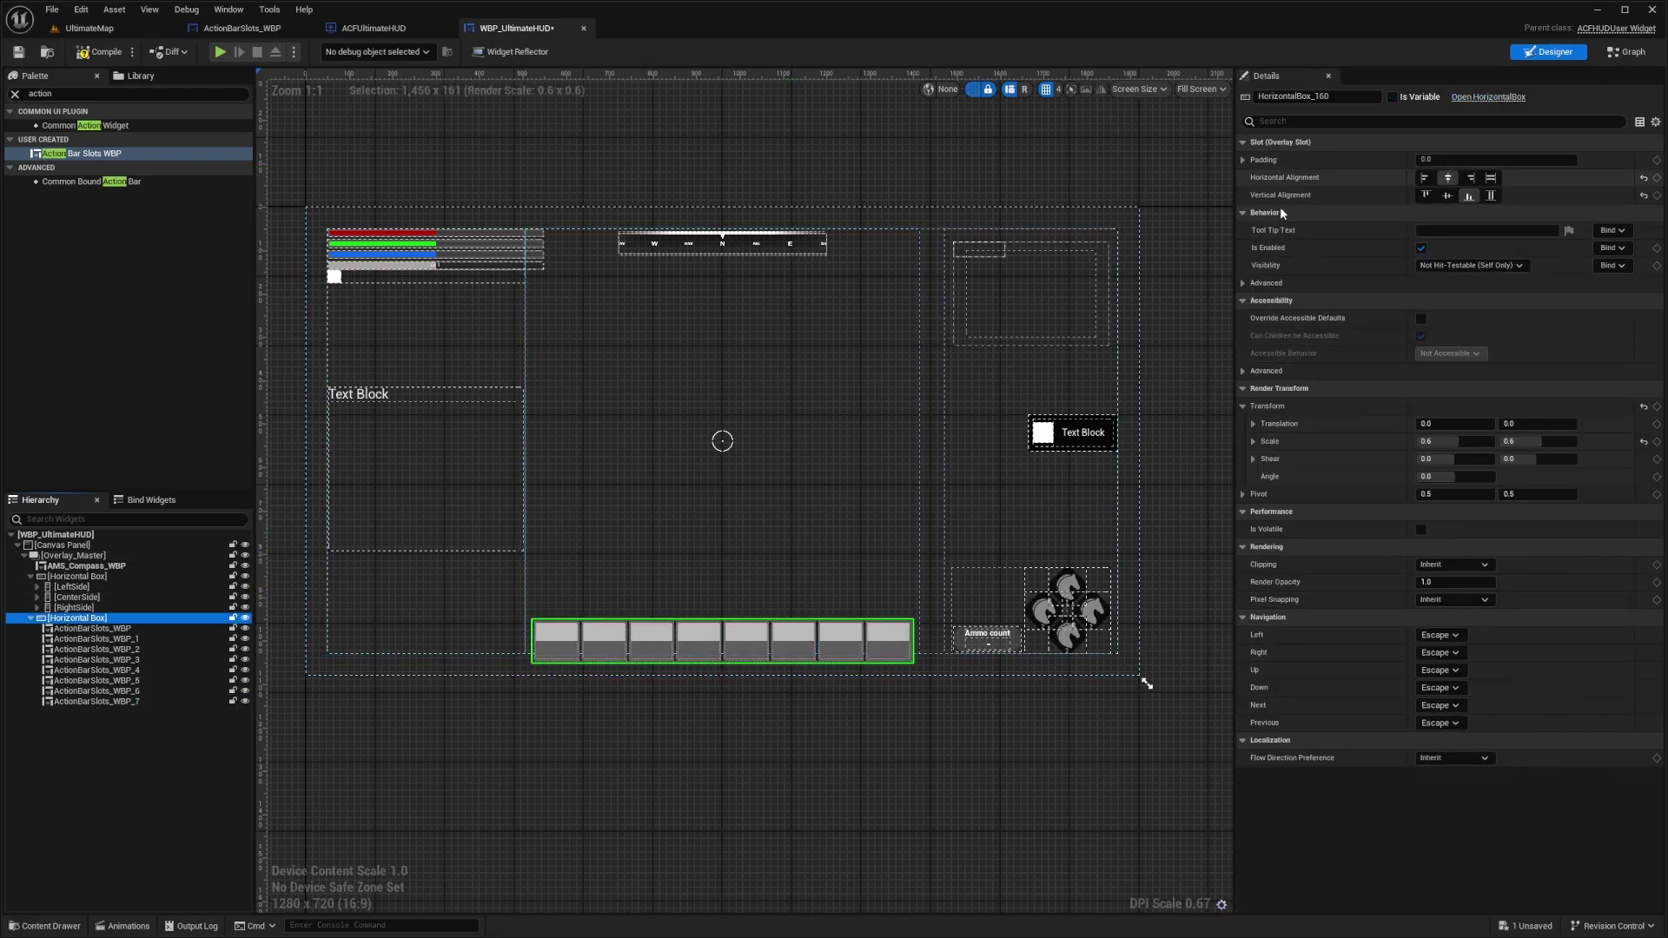
Try bottom padding 50 and 500 on the row, reset it to 0, then compile and save
click(1242, 171)
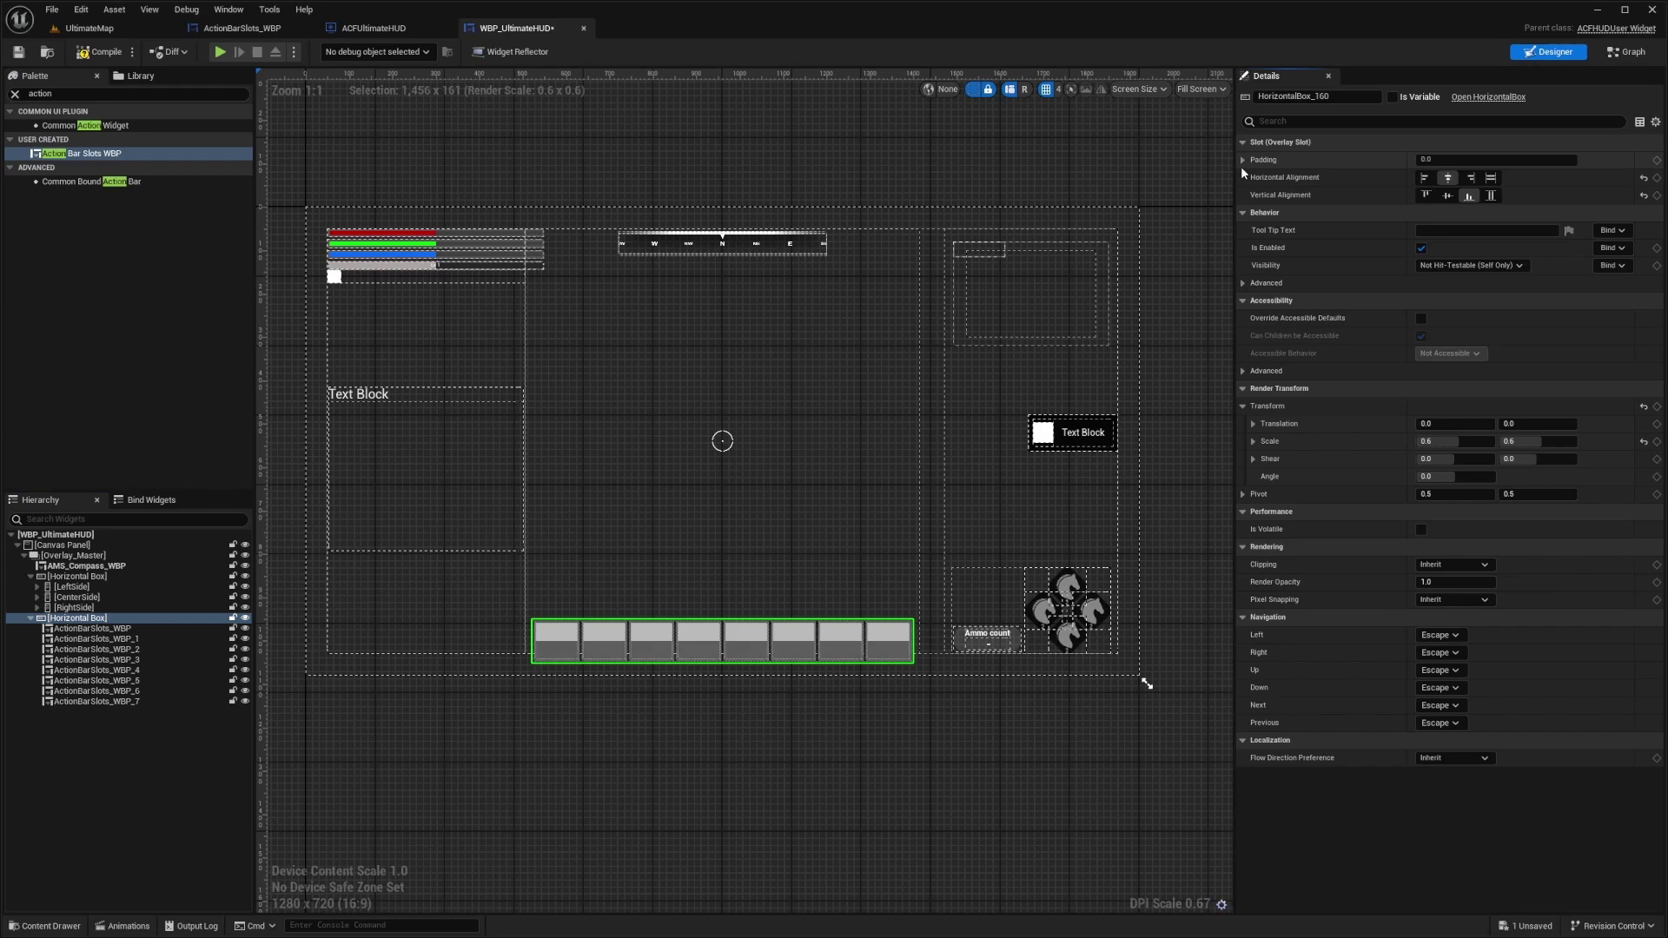
click(1243, 161)
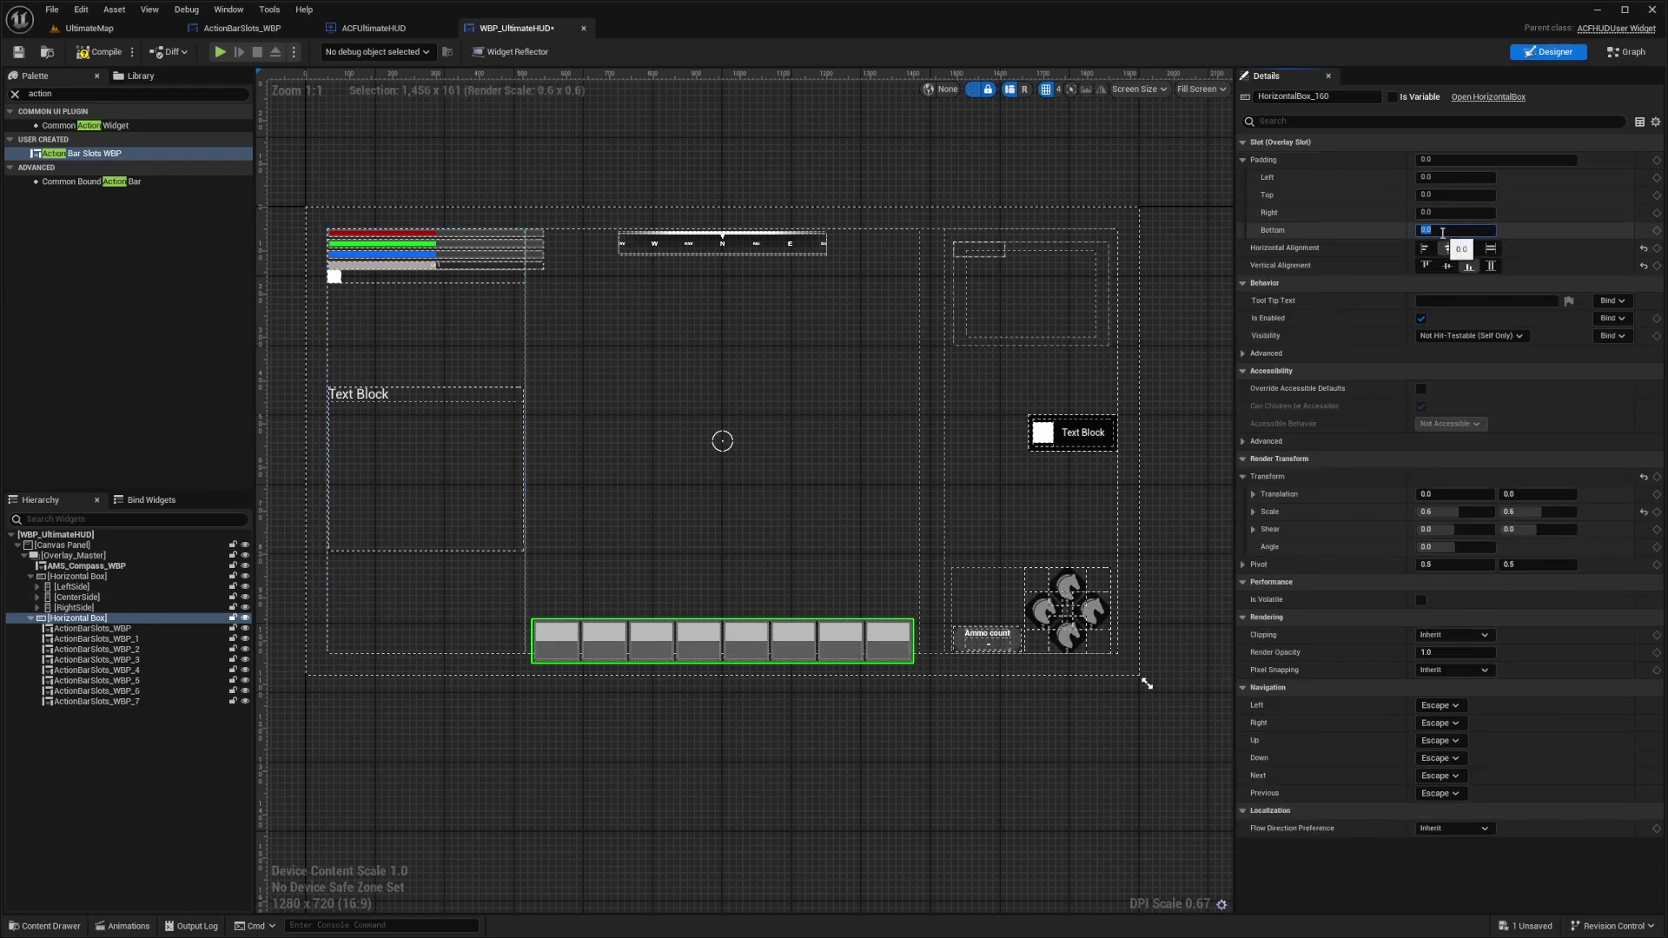
text(50)
key(Return)
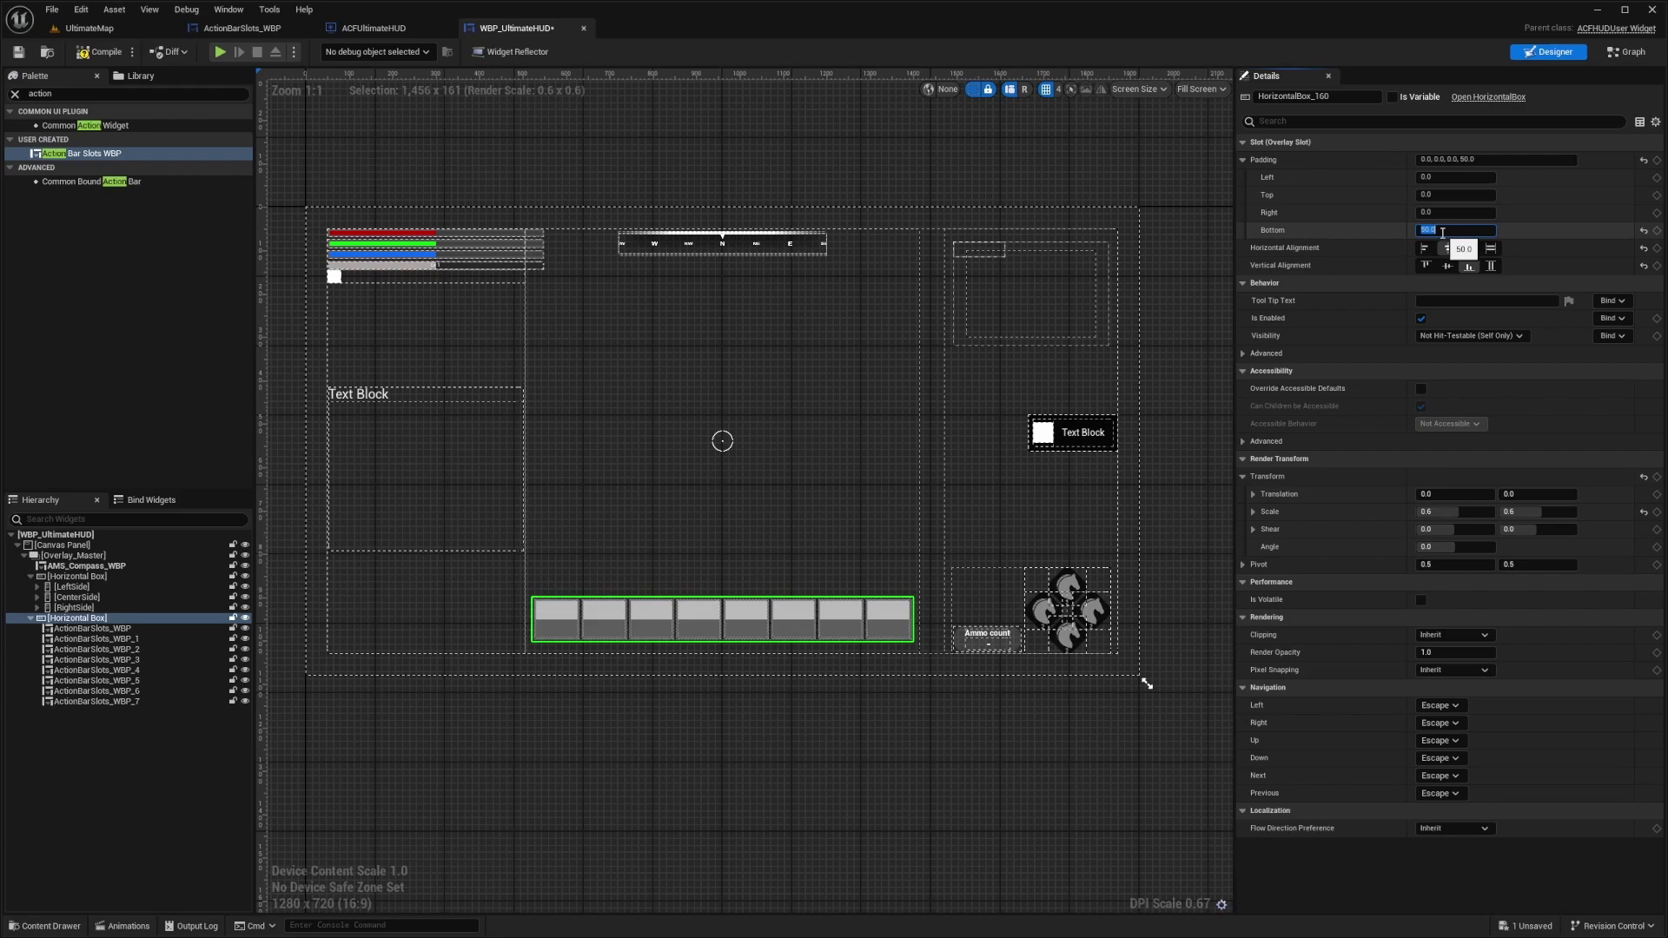
text(500)
key(Return)
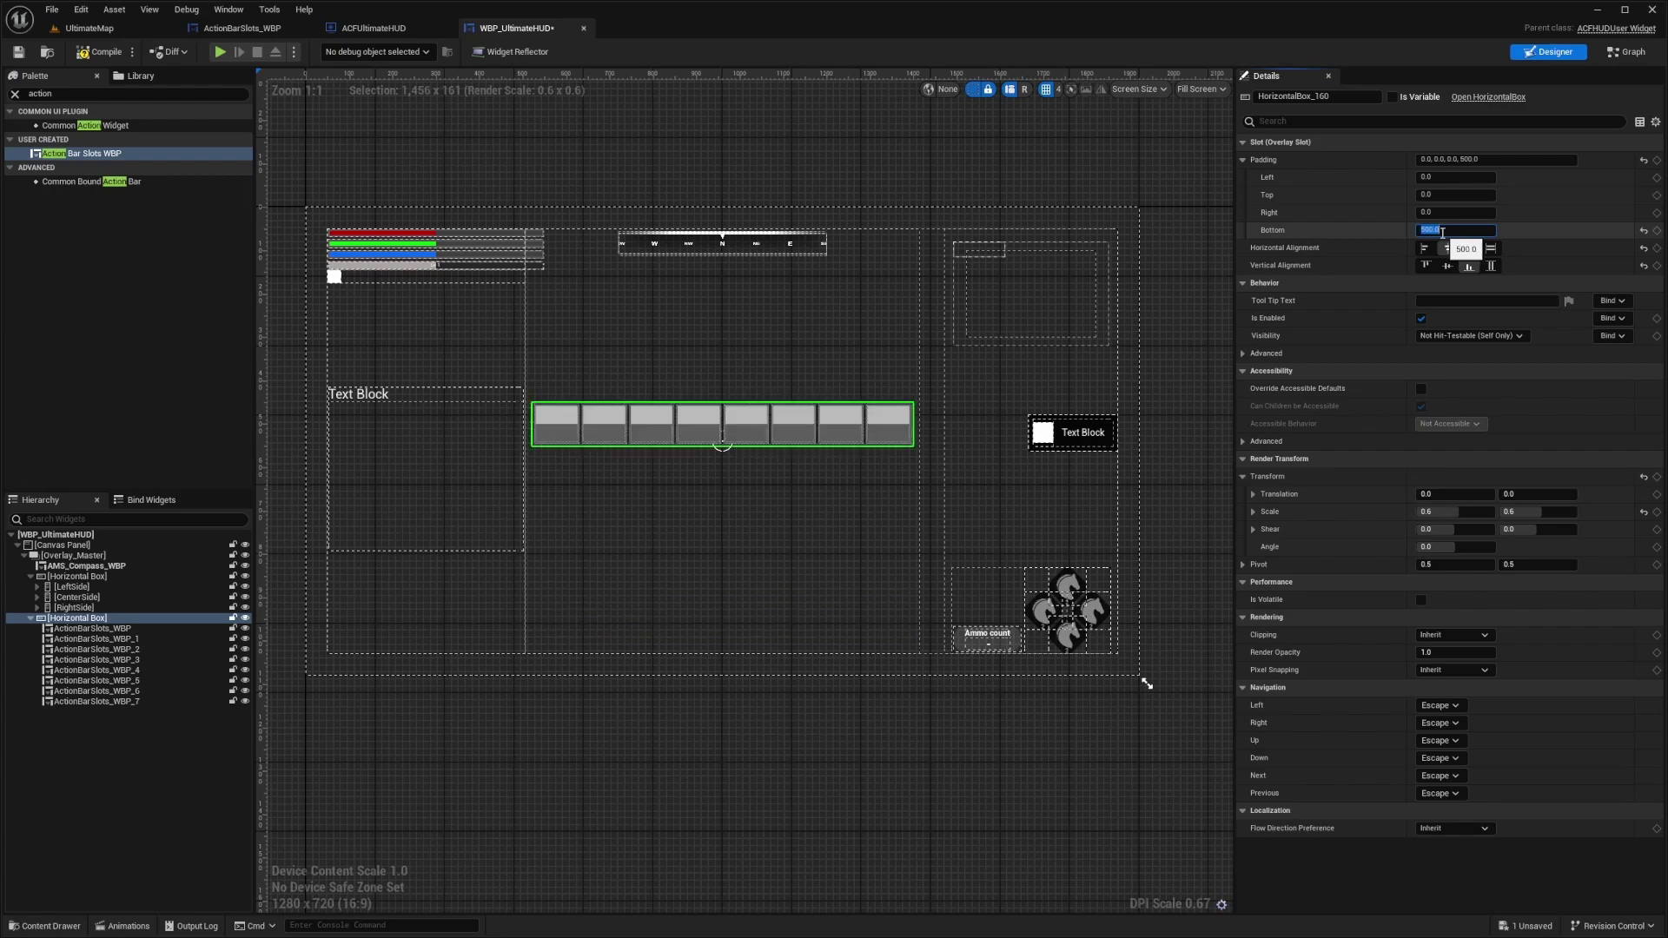
text(0)
key(Return)
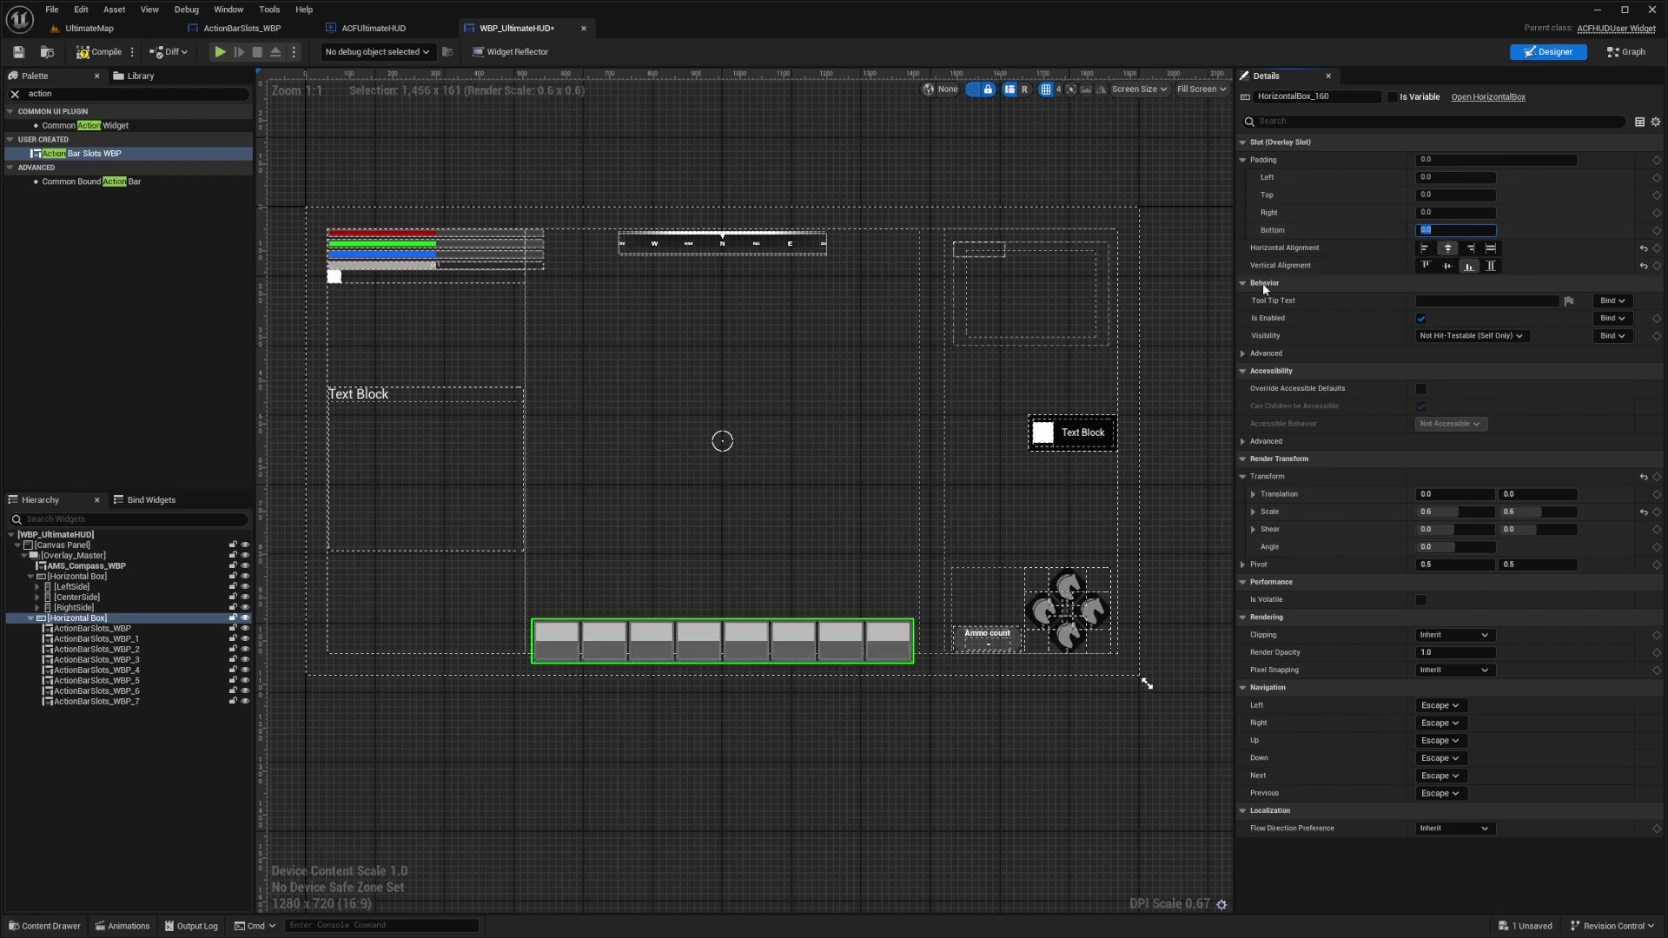
click(105, 52)
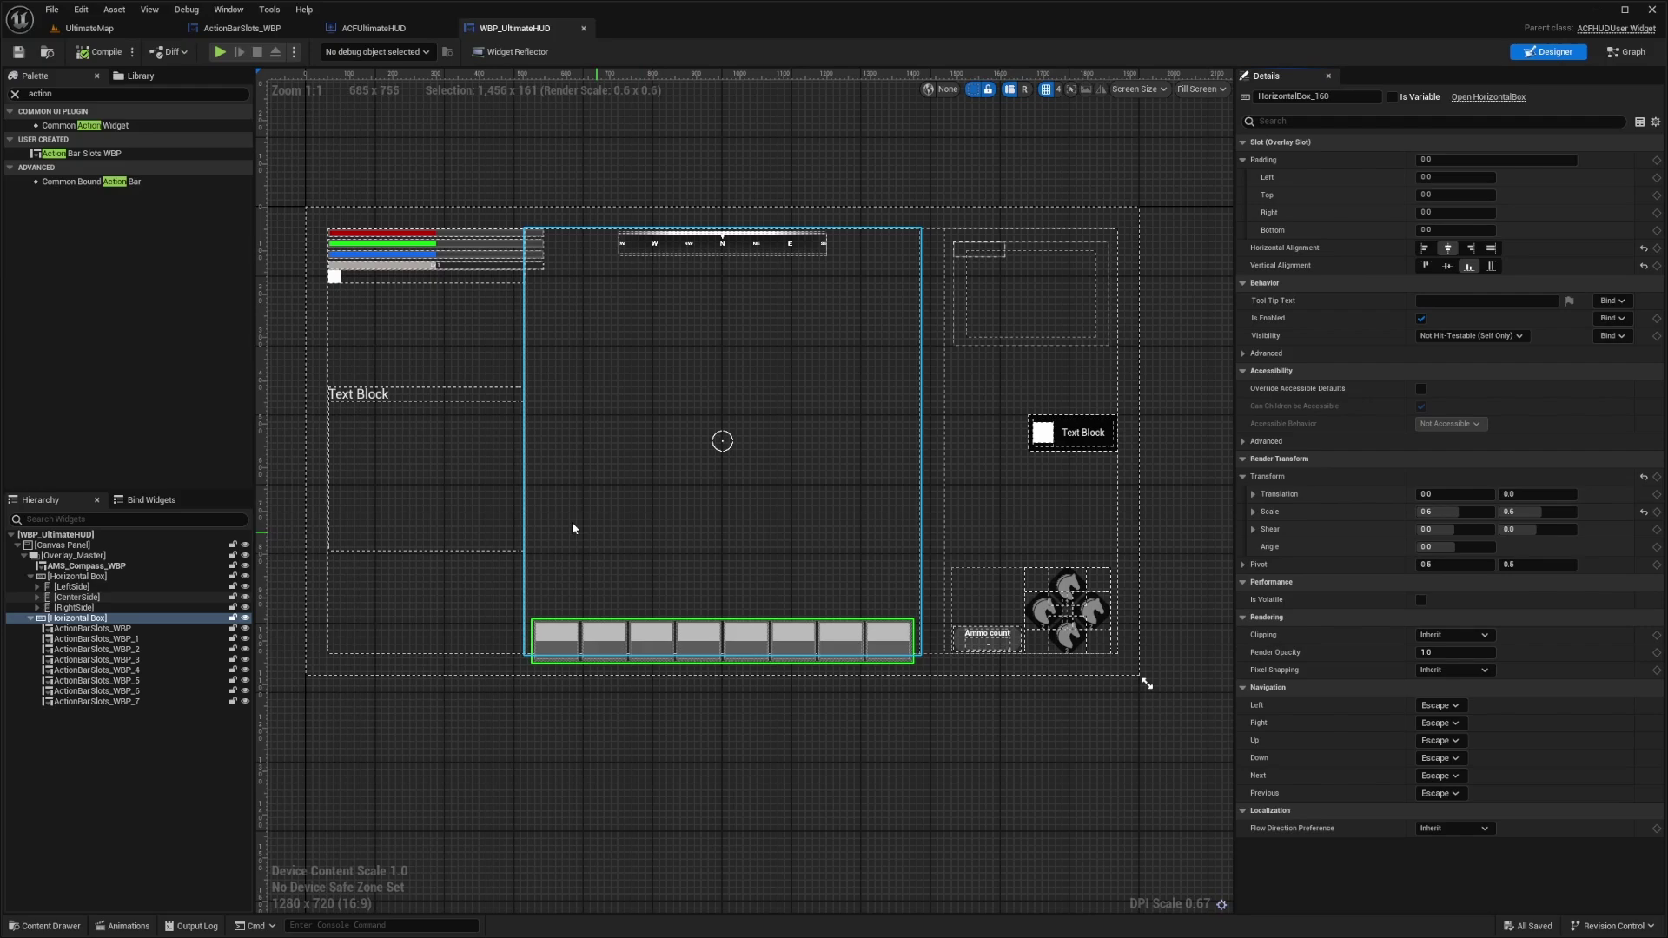
Play UltimateMap in the editor and move the character with W and S to check the action bar
click(90, 28)
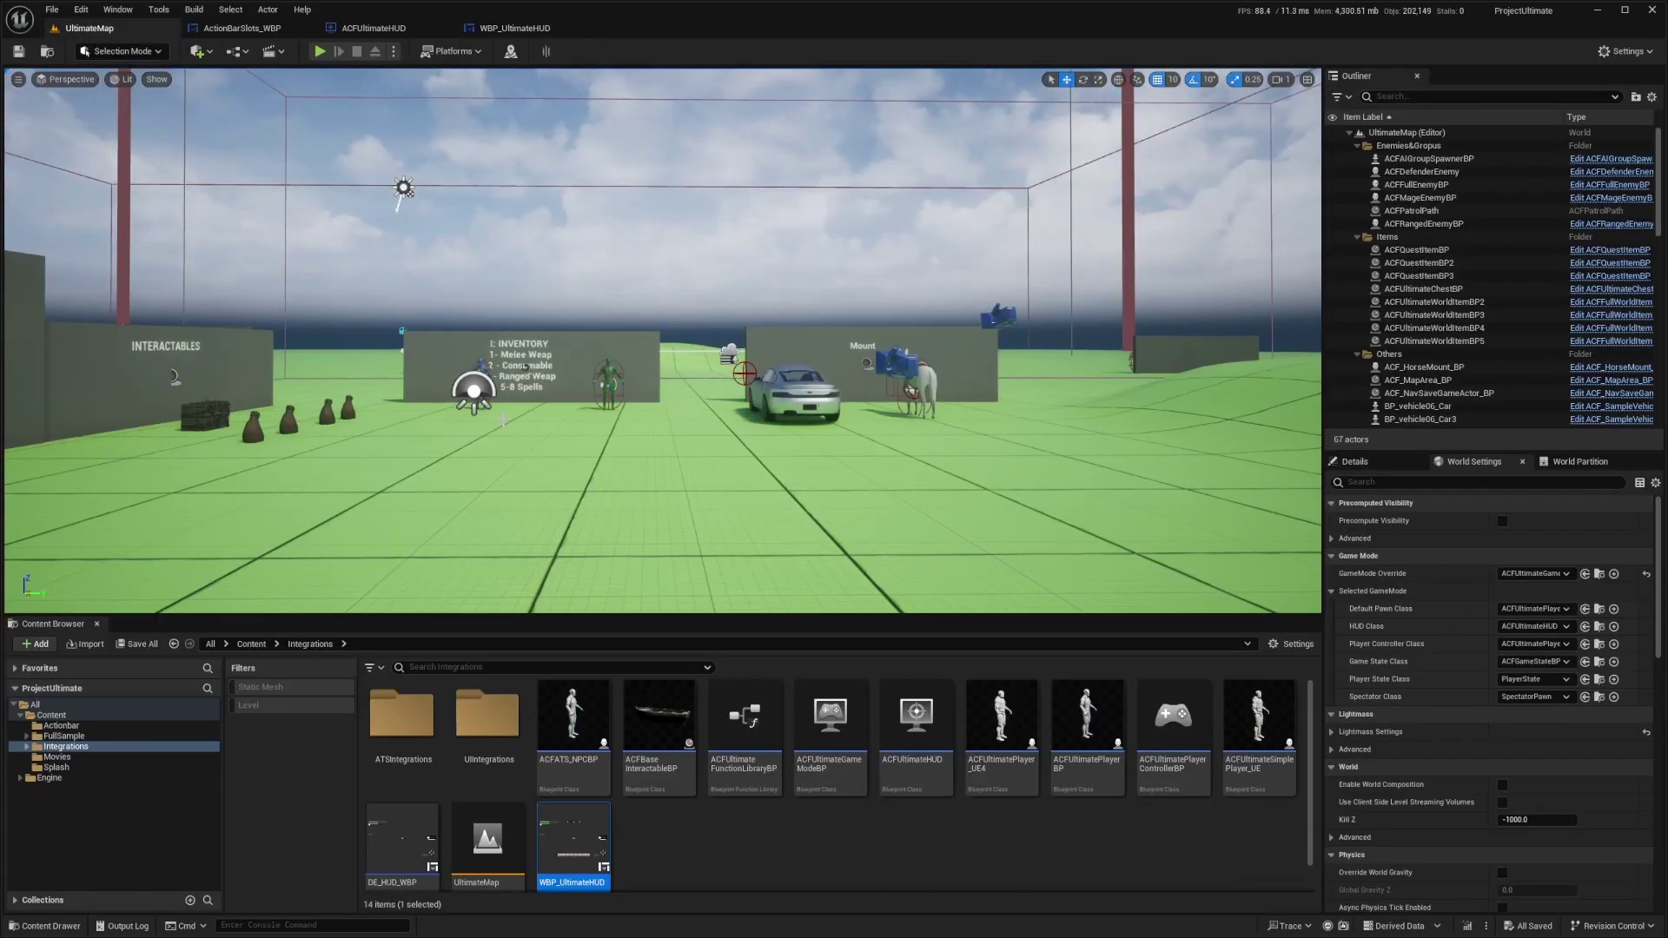
key(alt+p)
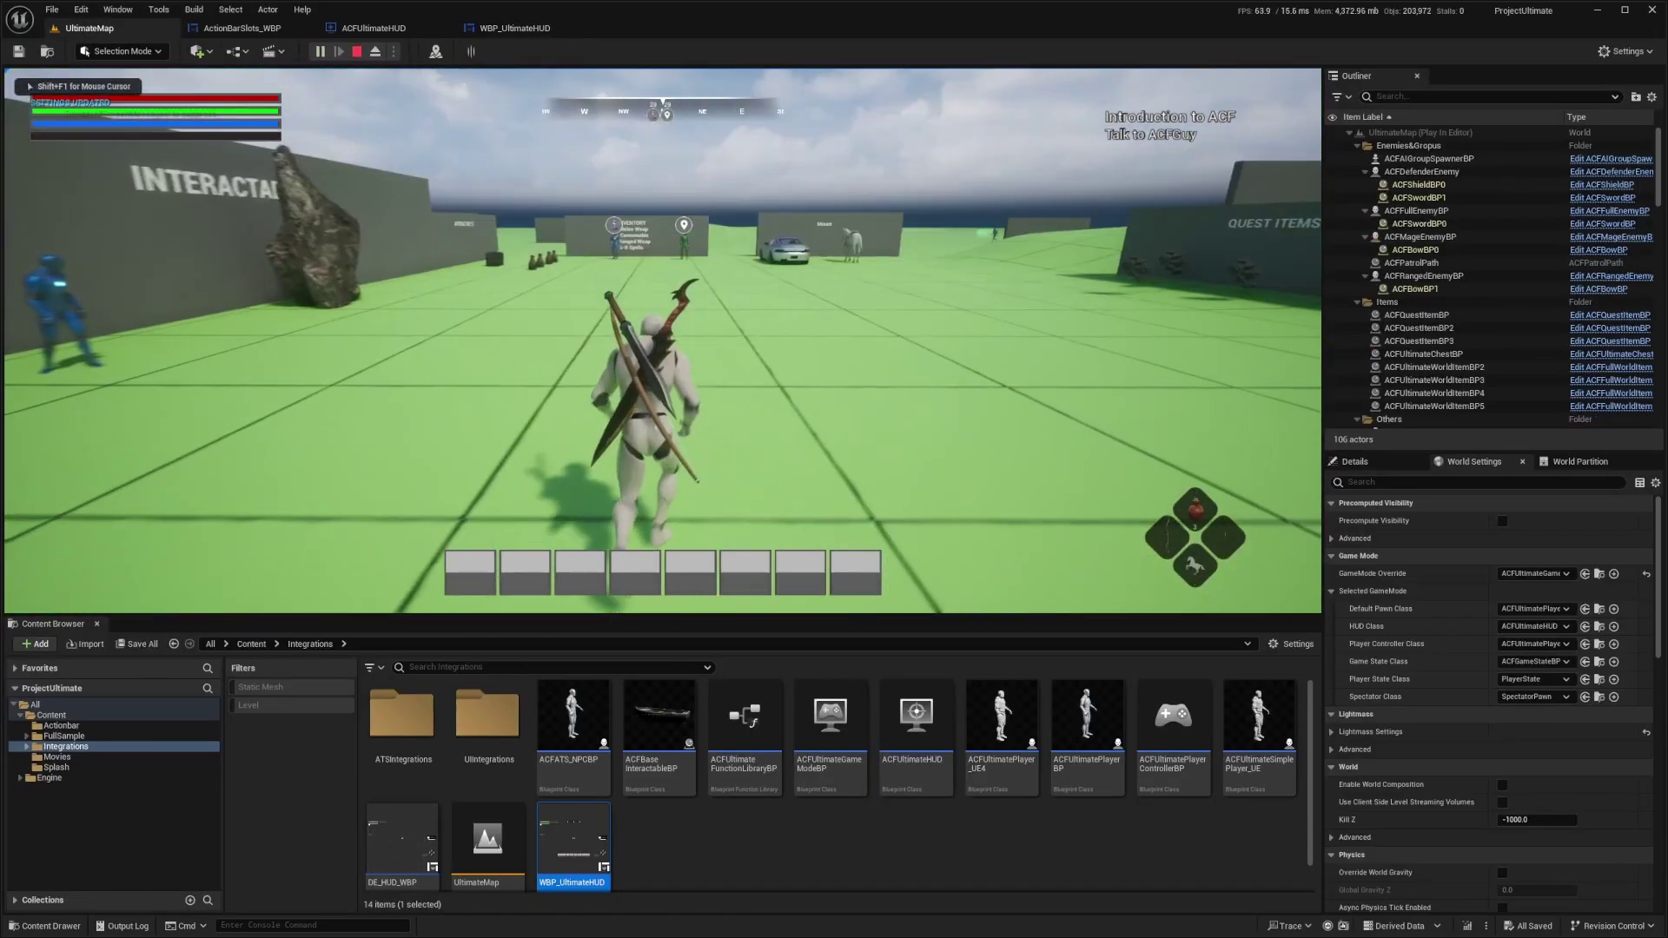
key(w)
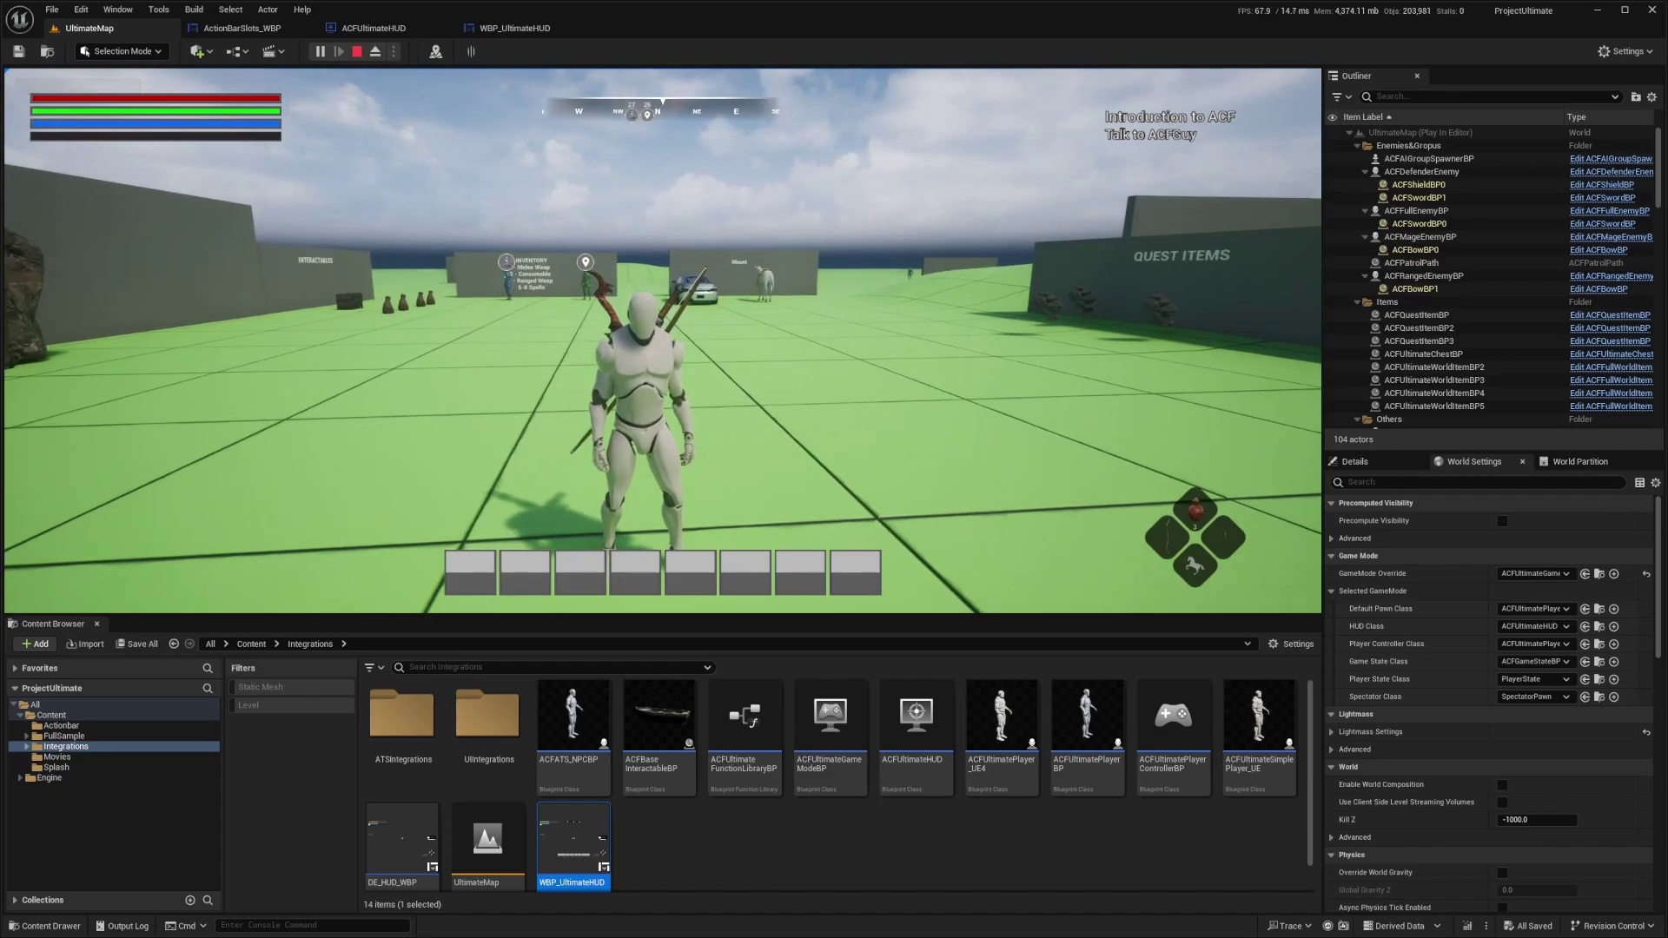
key(w)
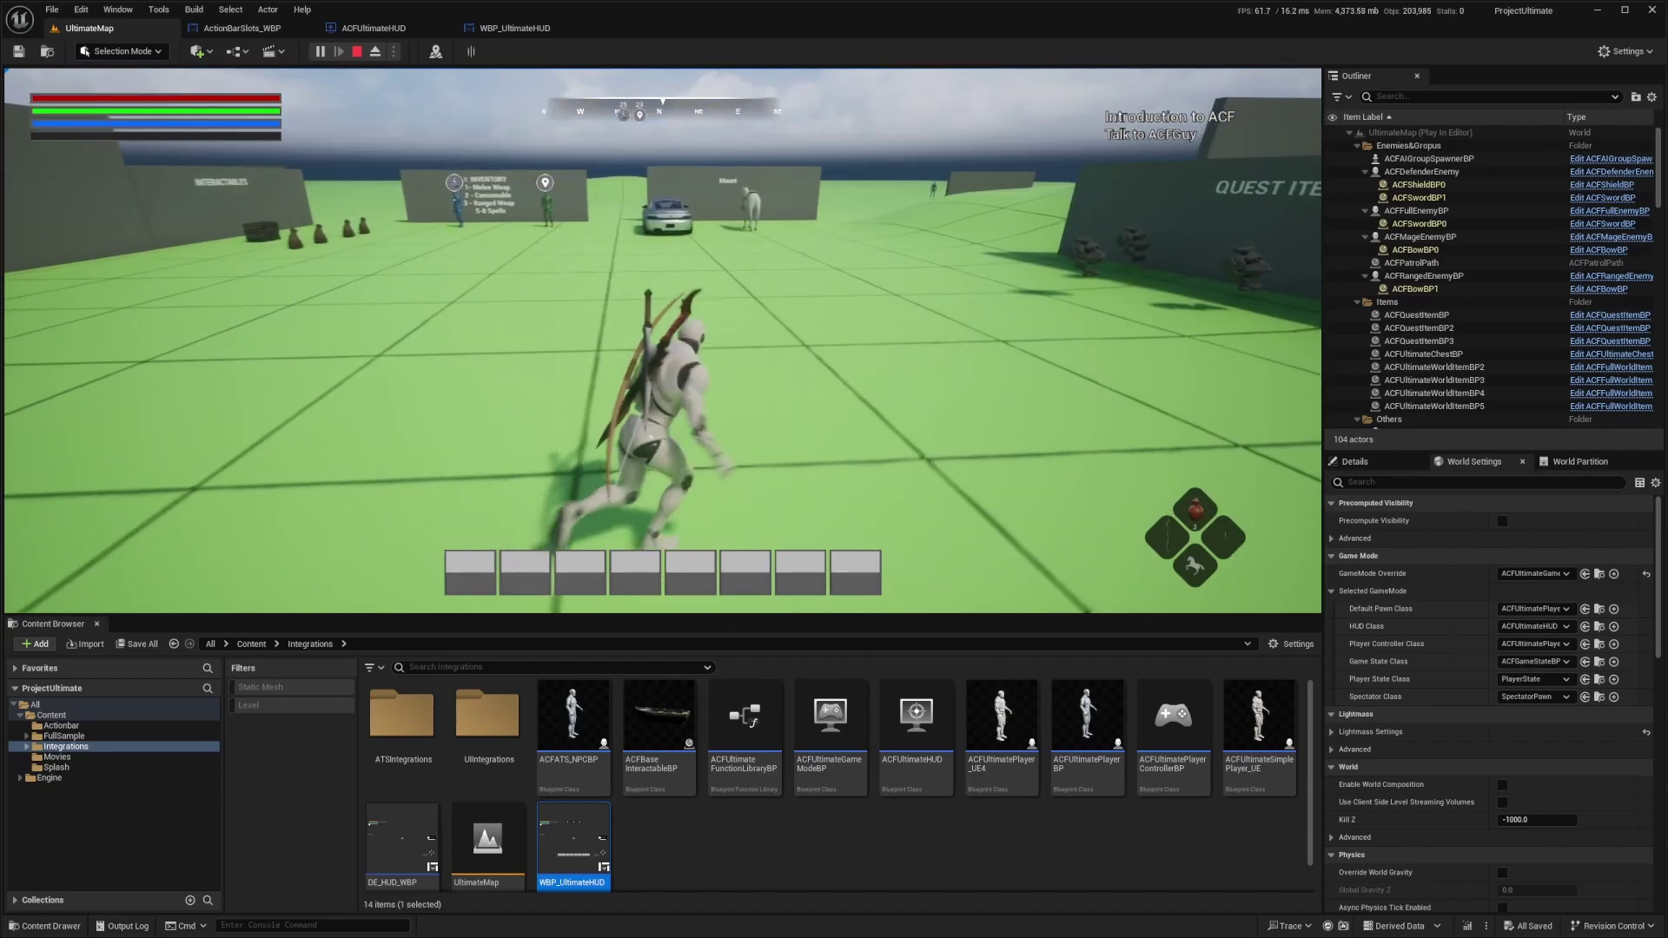
key(s)
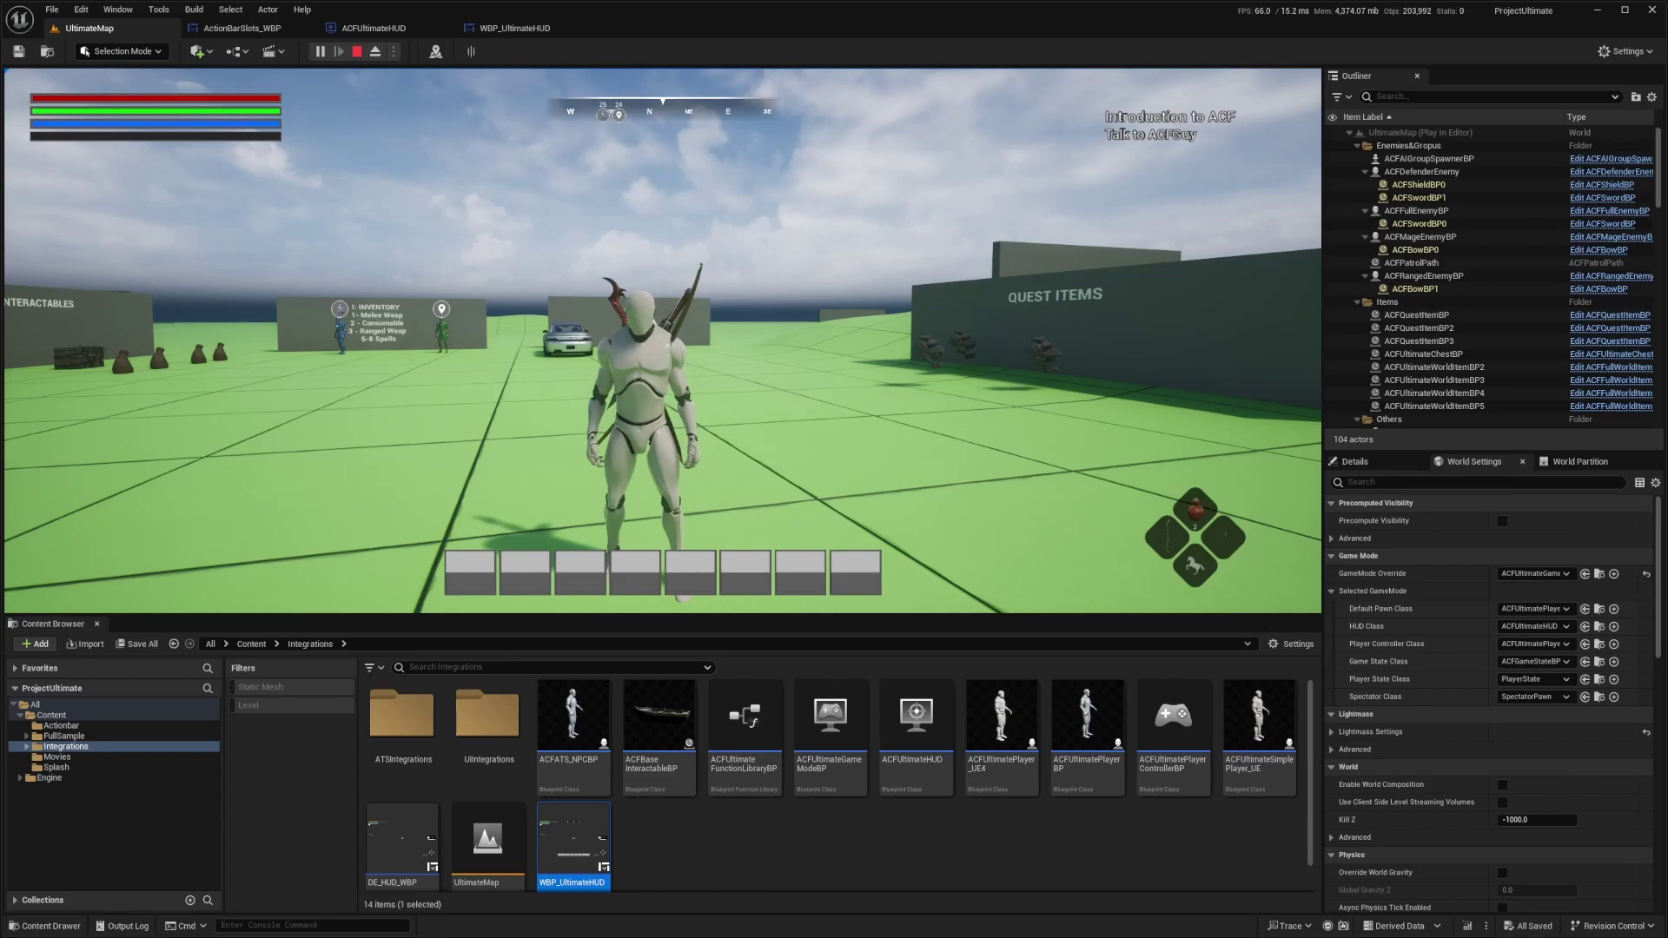